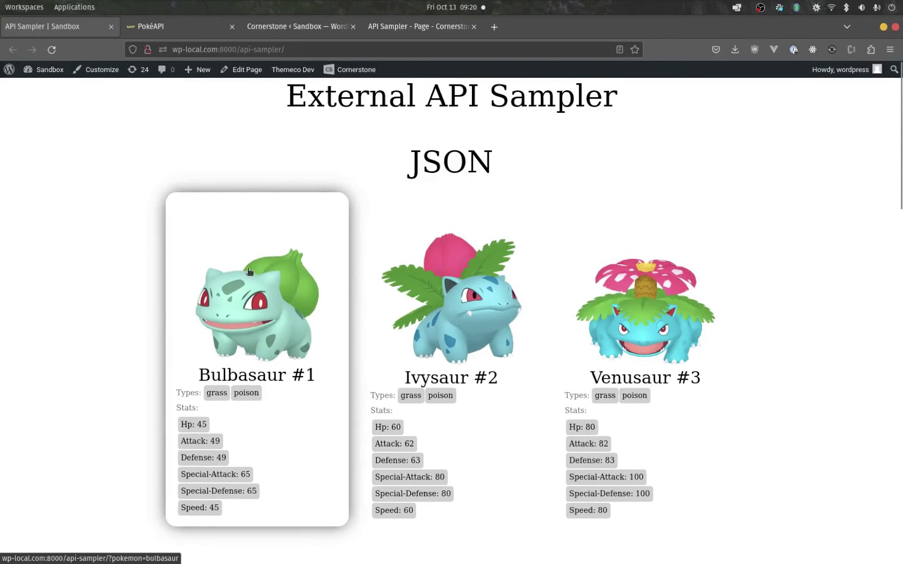
Switch to the PokéAPI site and scroll through the pokemon/ditto JSON resource, then back to the top.
scroll(243, 272, "down", 5)
scroll(234, 248, "up", 5)
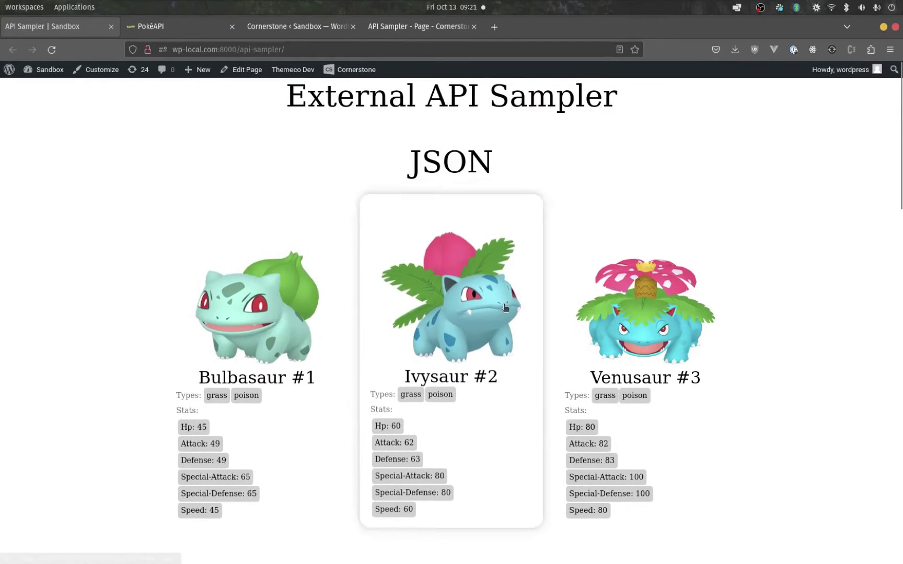
left_click(184, 37)
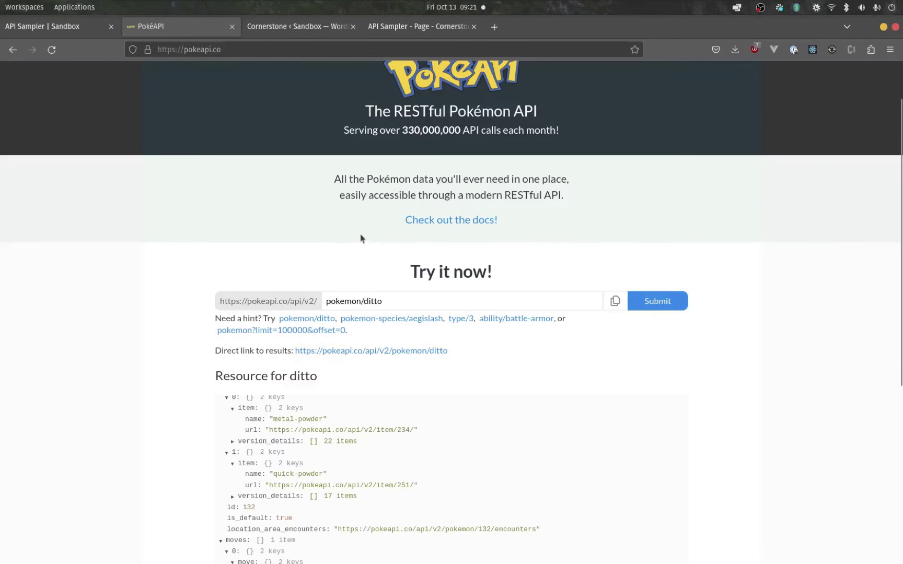
scroll(359, 233, "up", 2)
scroll(246, 294, "down", 2)
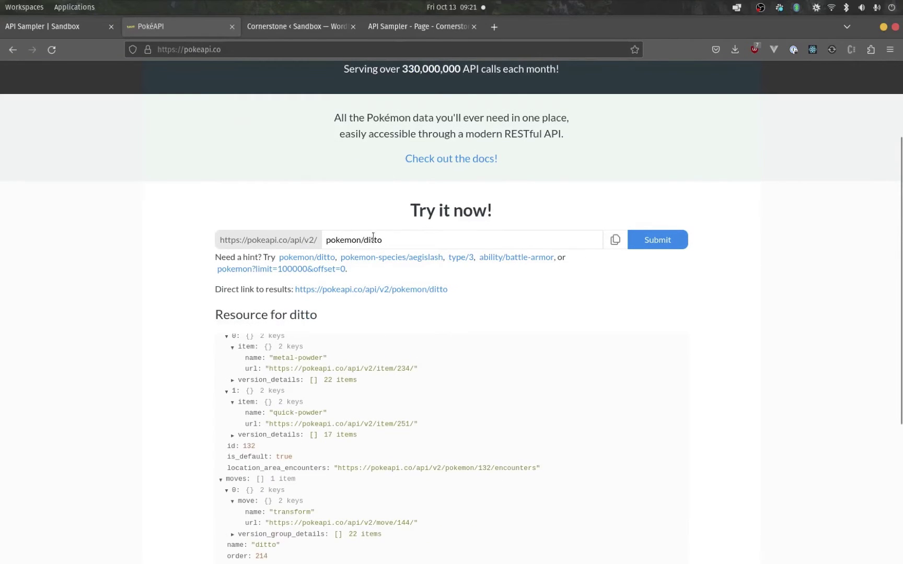
scroll(354, 234, "down", 3)
scroll(357, 224, "up", 3)
scroll(336, 233, "up", 1)
scroll(345, 239, "down", 5)
scroll(219, 287, "up", 1)
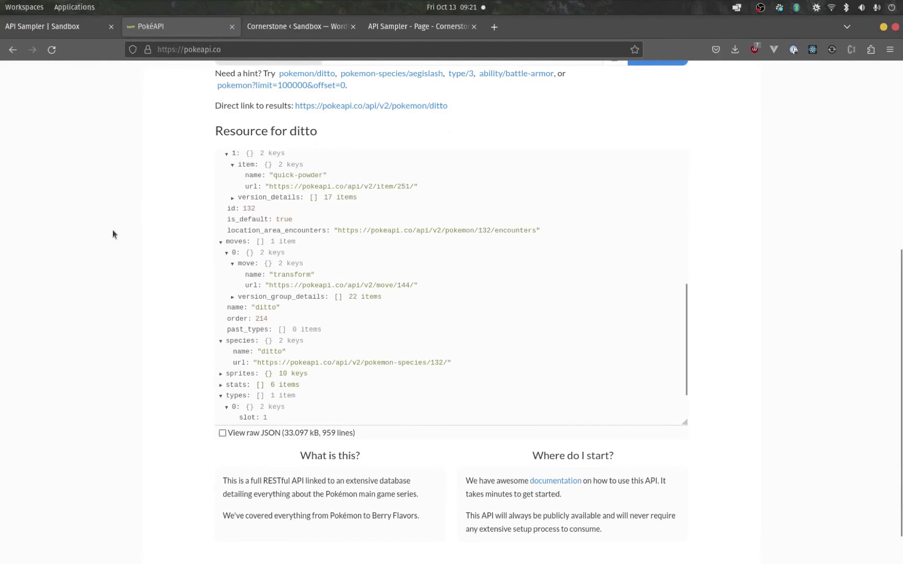
scroll(203, 263, "up", 5)
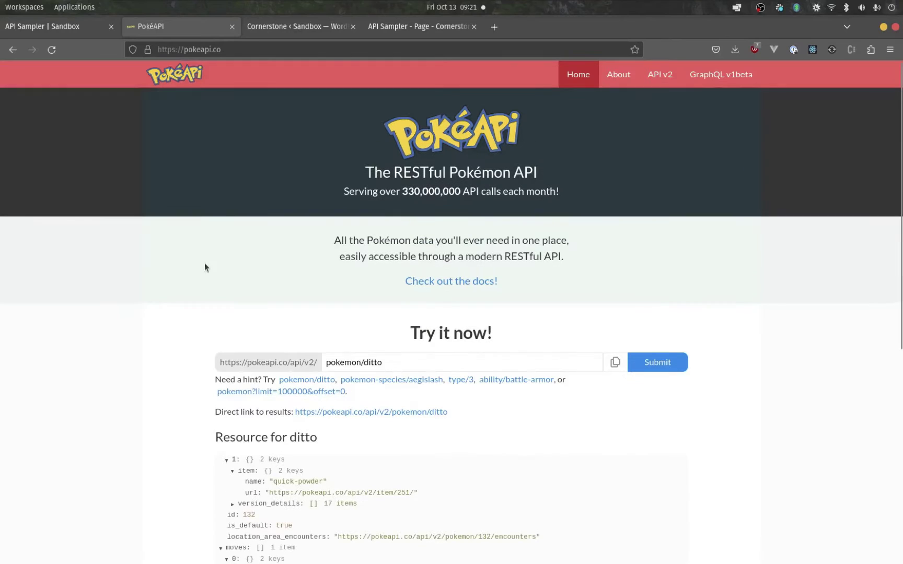
Switch to the Cornerstone settings page and scroll down to the Advanced options.
left_click(299, 28)
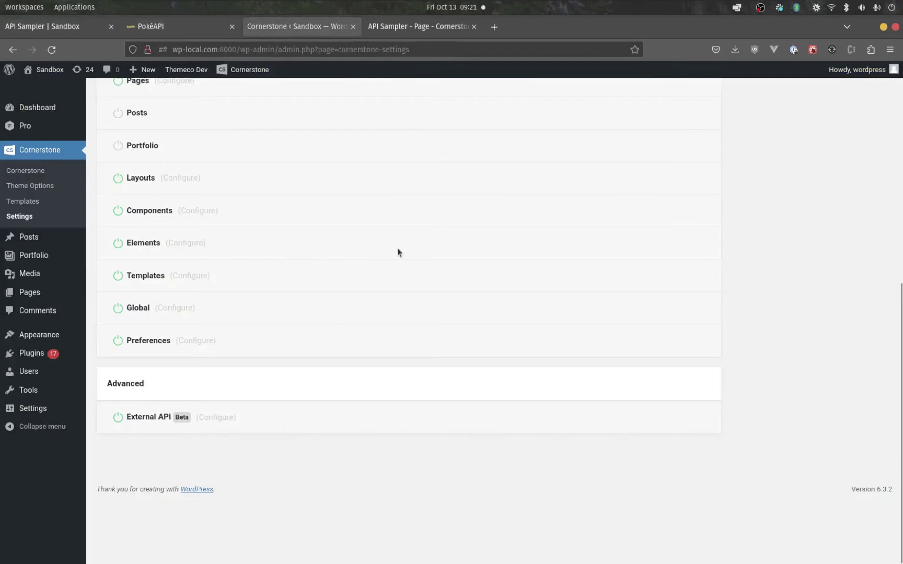
scroll(395, 243, "up", 6)
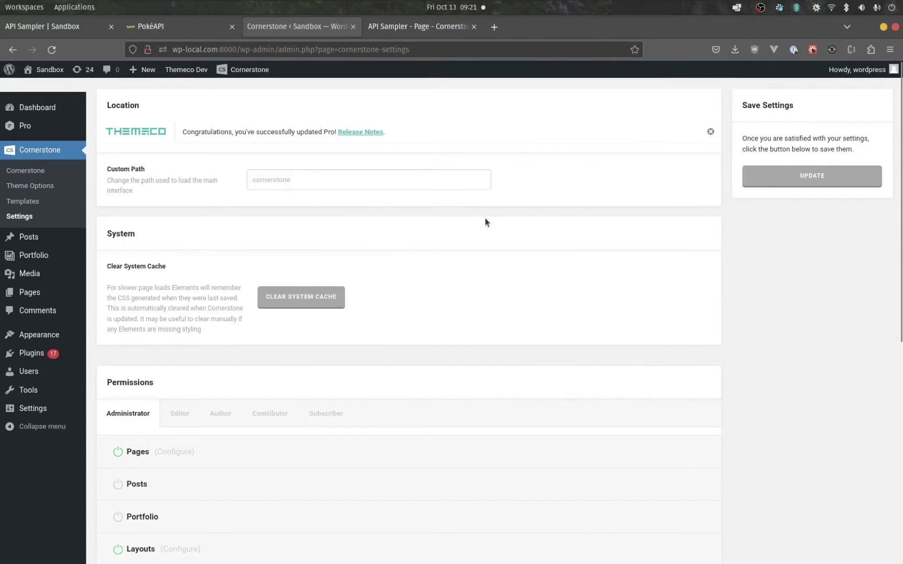
scroll(484, 218, "down", 2)
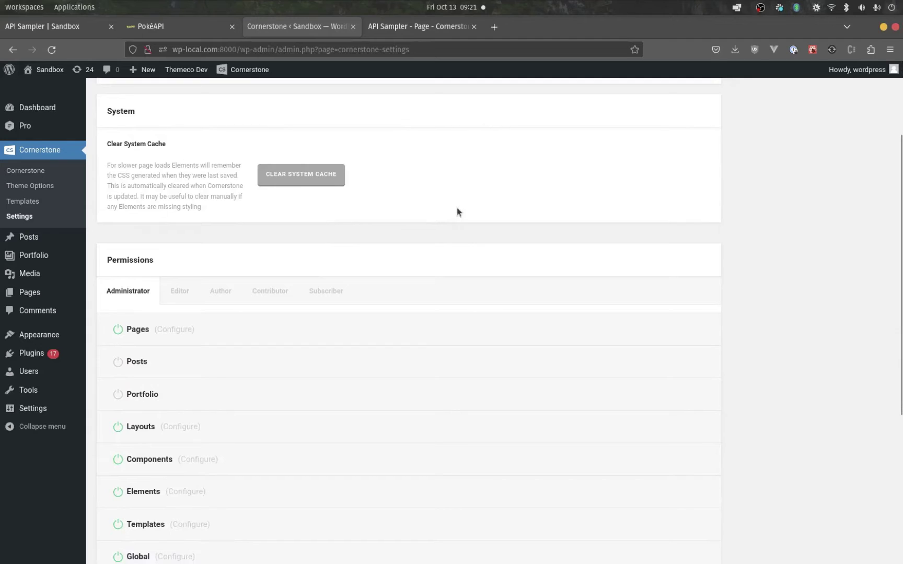
scroll(456, 207, "down", 3)
scroll(456, 207, "up", 5)
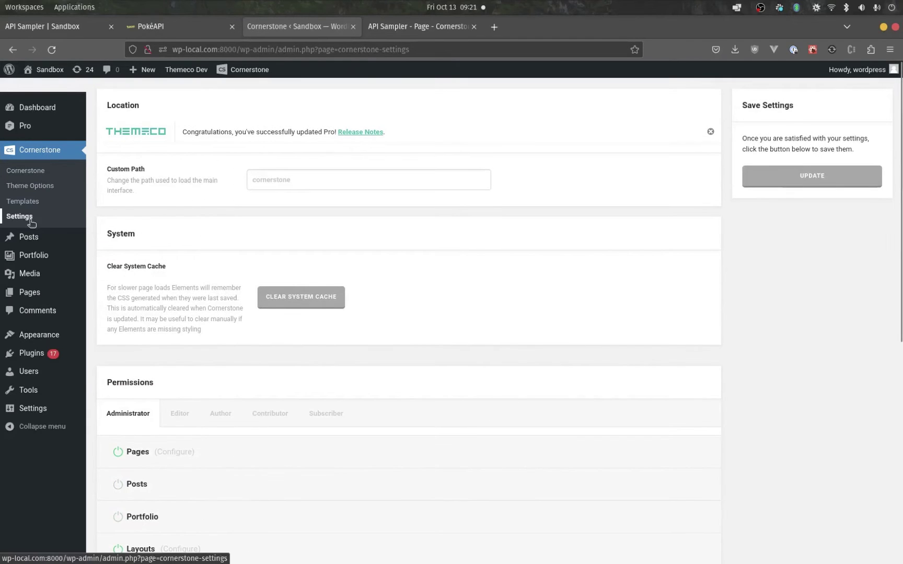
scroll(462, 209, "down", 6)
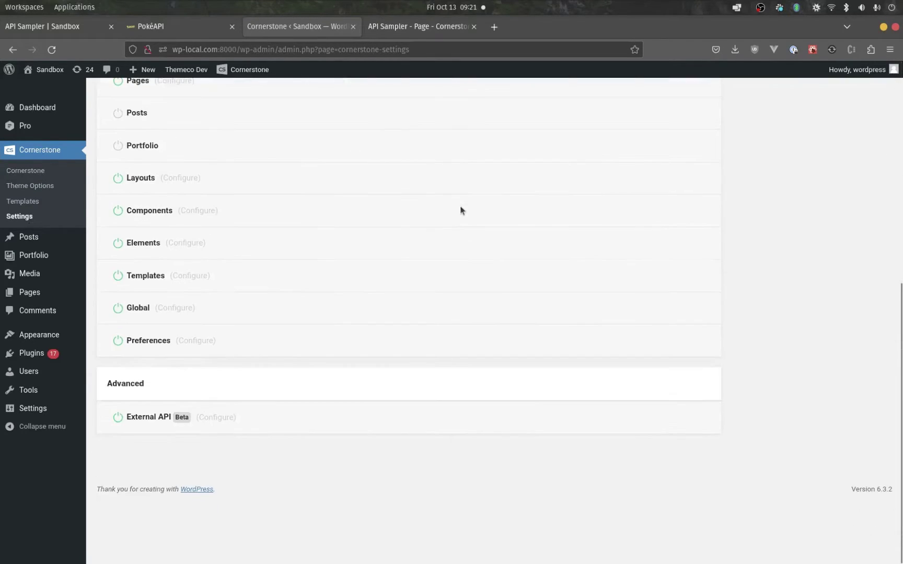
Toggle External API off and back on, then expand its Allow List configuration.
left_click(118, 418)
left_click(117, 418)
left_click(222, 422)
scroll(482, 244, "down", 3)
scroll(468, 218, "up", 10)
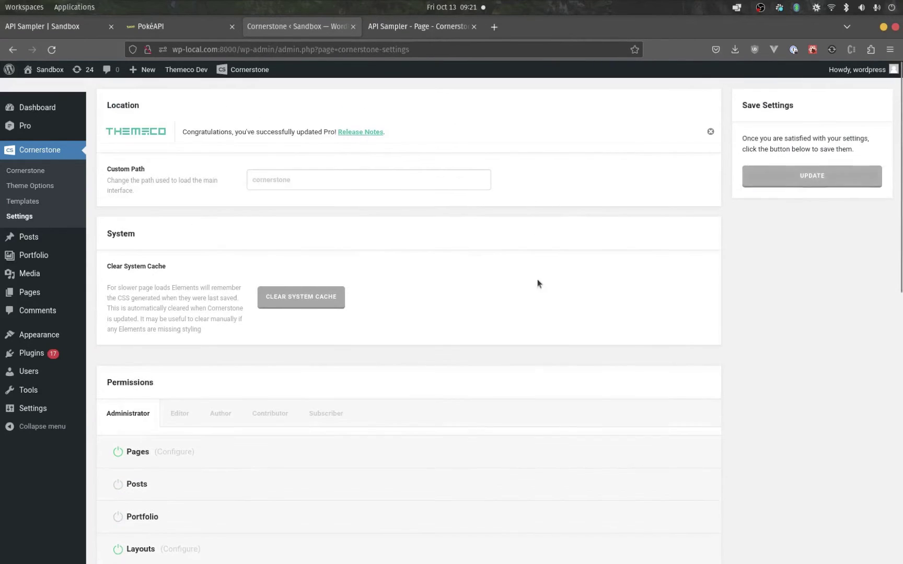
scroll(537, 280, "down", 10)
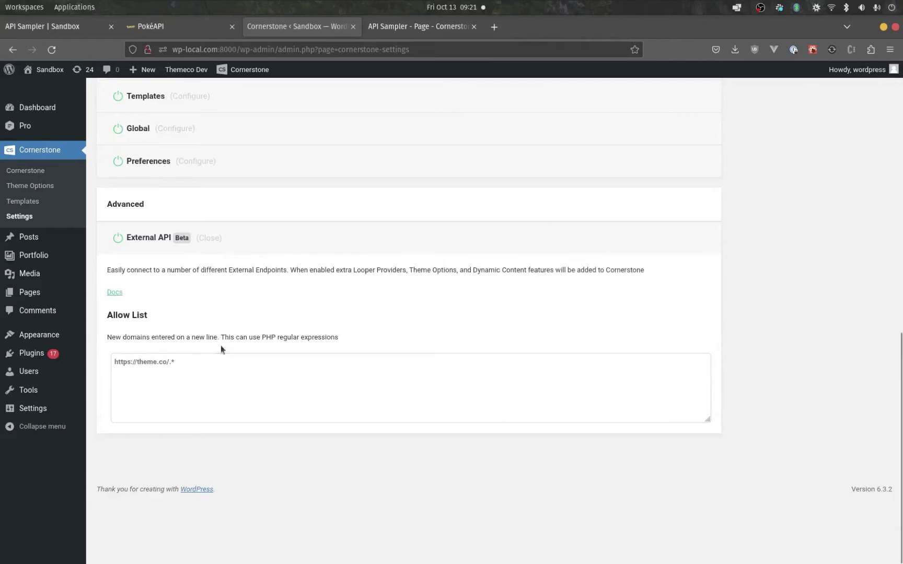
Open the External API Integration docs in a new tab, read its Security section, then return to settings.
middle_click(120, 295)
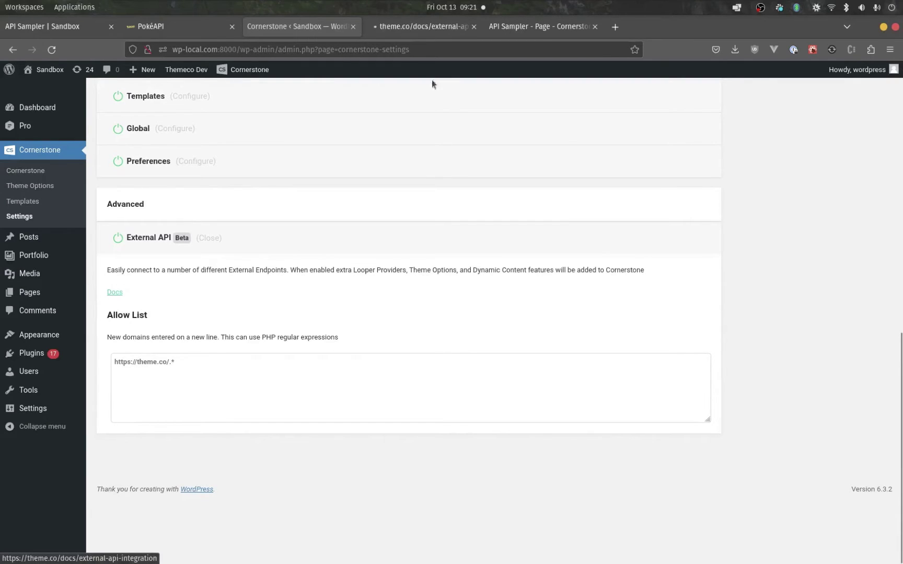
left_click(434, 26)
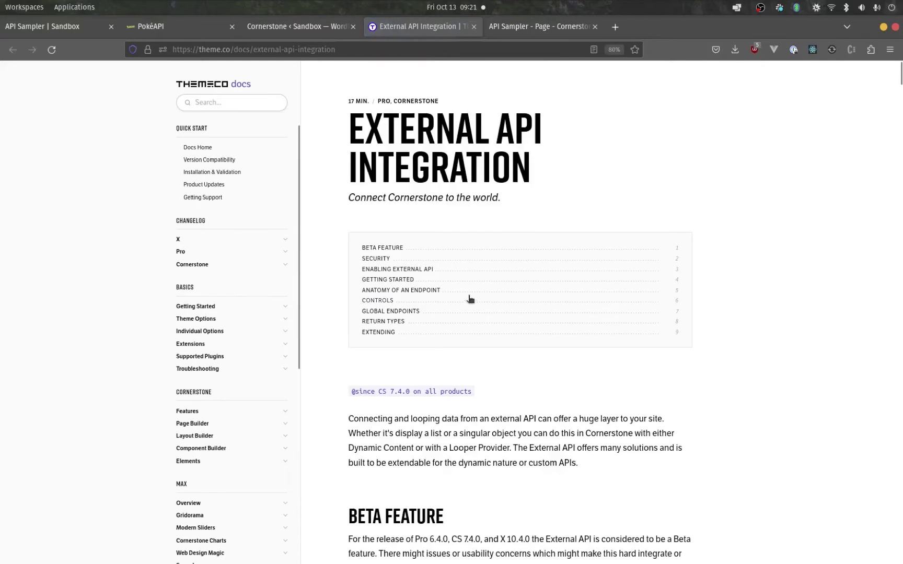
scroll(467, 298, "down", 5)
scroll(466, 299, "down", 3)
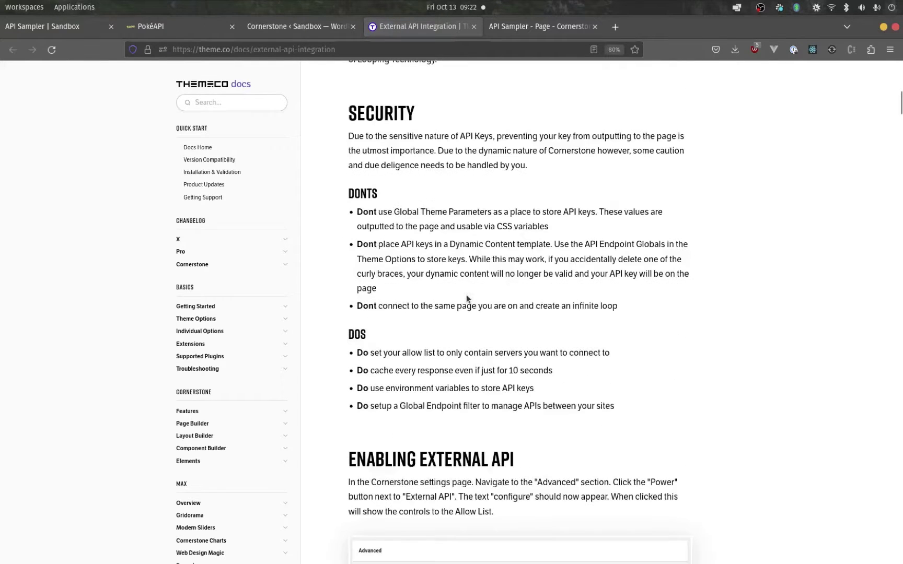
left_click(283, 26)
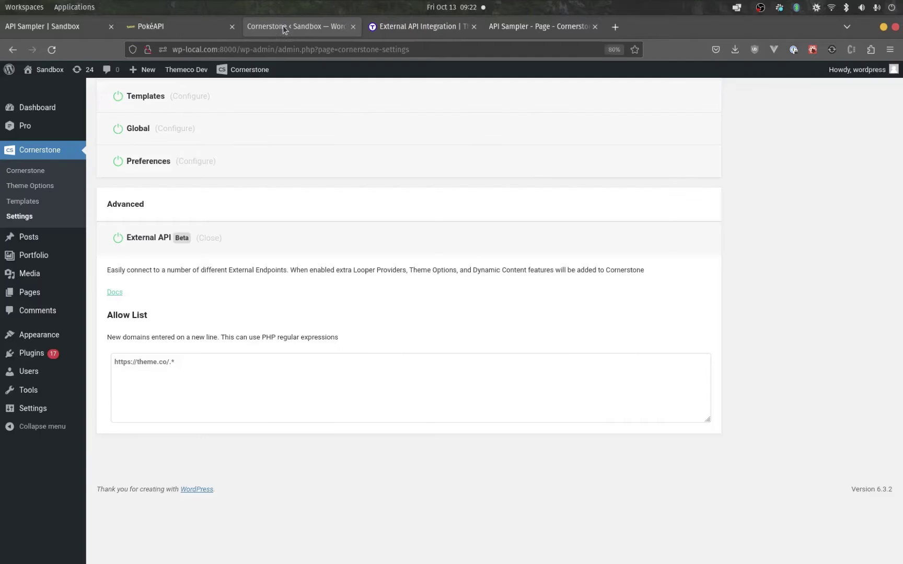
left_click(416, 27)
scroll(334, 154, "up", 8)
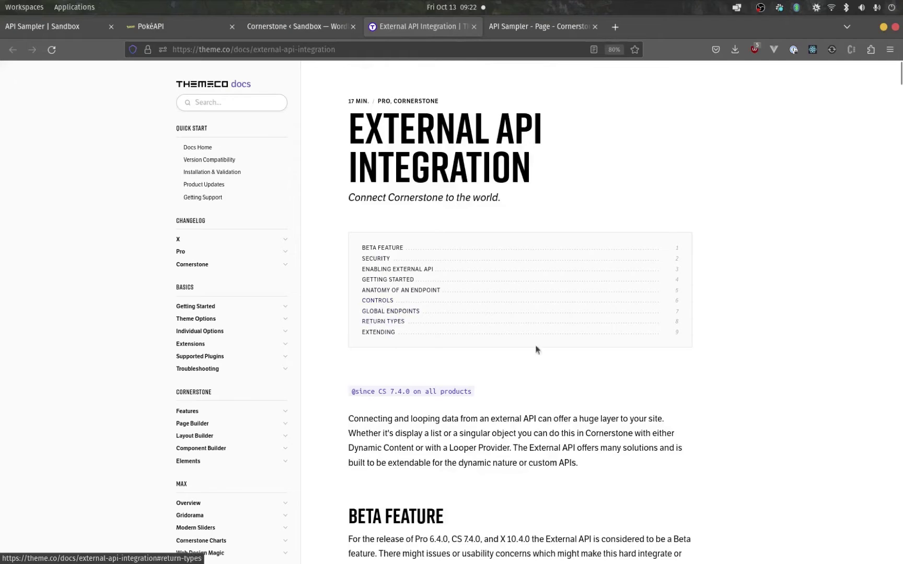
left_click(296, 27)
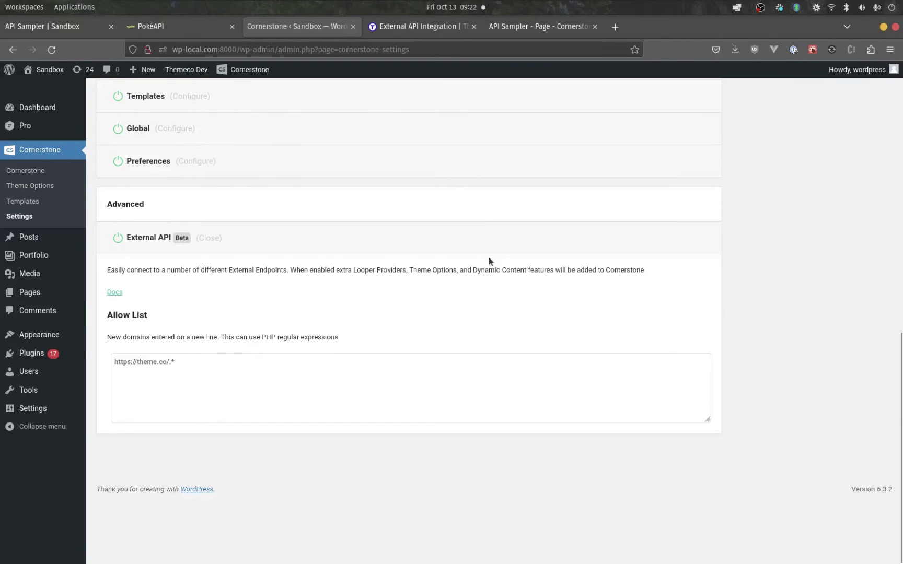
Enter hacker.com/?theme.co in the Allow List, then delete it so the list stays empty.
triple_click(137, 317)
left_click(251, 387)
left_click(260, 378)
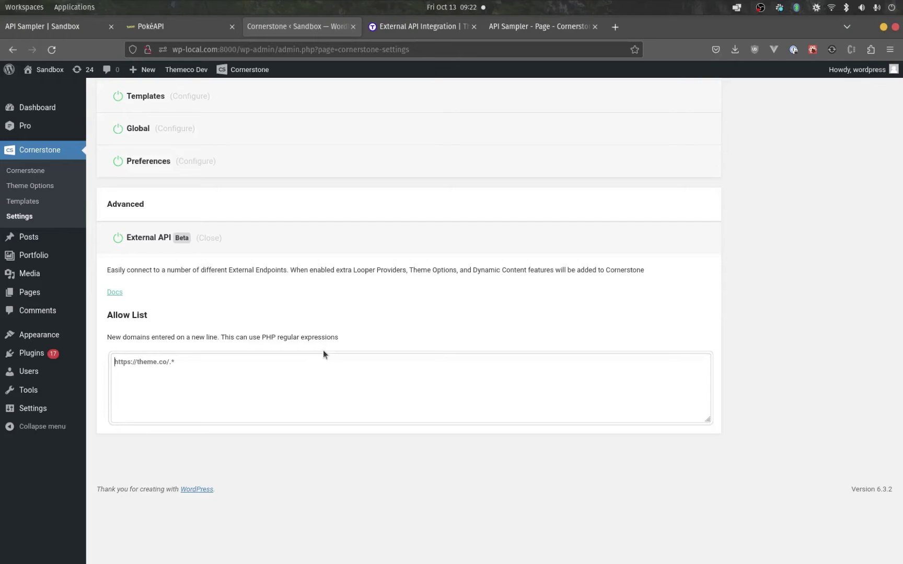
type("hacker.com/?theme.co")
triple_click(199, 363)
key("BackSpace")
Switch to the API Sampler page open in the Cornerstone editor.
scroll(691, 323, "up", 5)
scroll(511, 377, "down", 5)
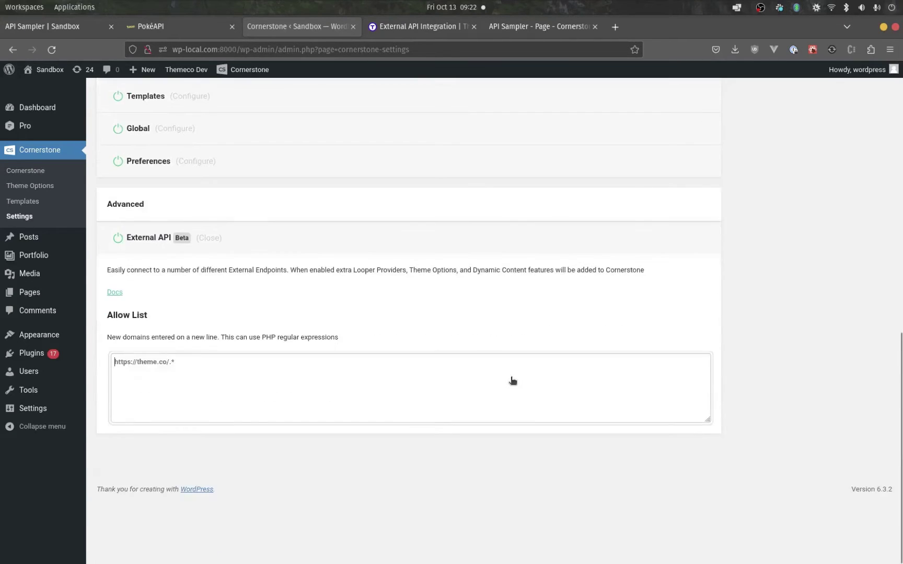
scroll(467, 337, "up", 5)
scroll(467, 337, "down", 5)
scroll(466, 336, "up", 5)
scroll(466, 337, "down", 5)
scroll(538, 289, "up", 5)
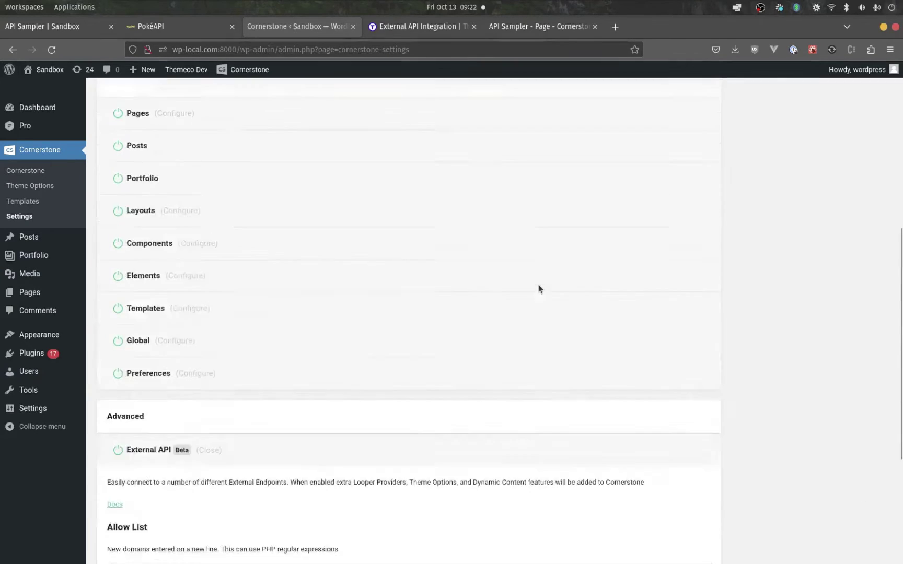
scroll(538, 288, "up", 3)
scroll(428, 184, "down", 7)
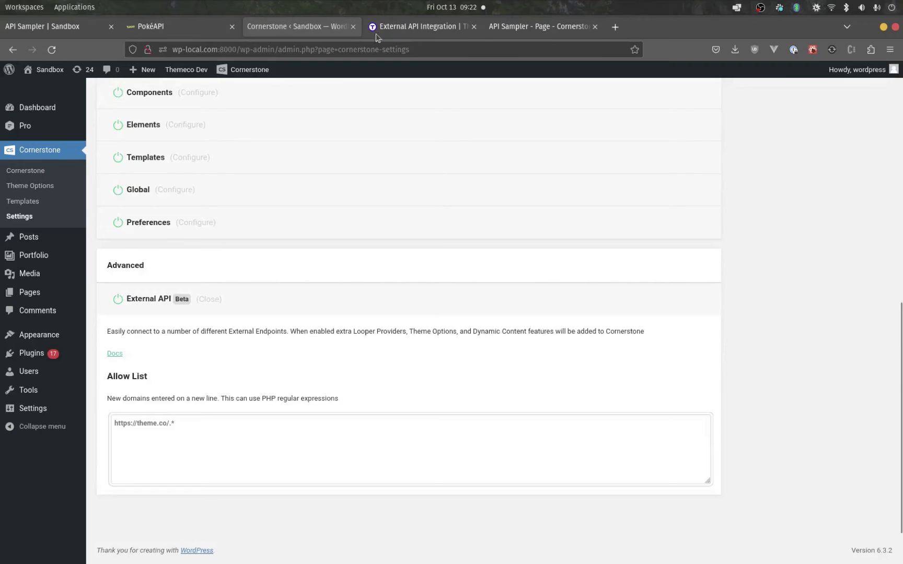
left_click_drag(538, 29, 423, 29)
Scroll through the API Sampler page's sections on the Cornerstone canvas.
scroll(425, 216, "up", 8)
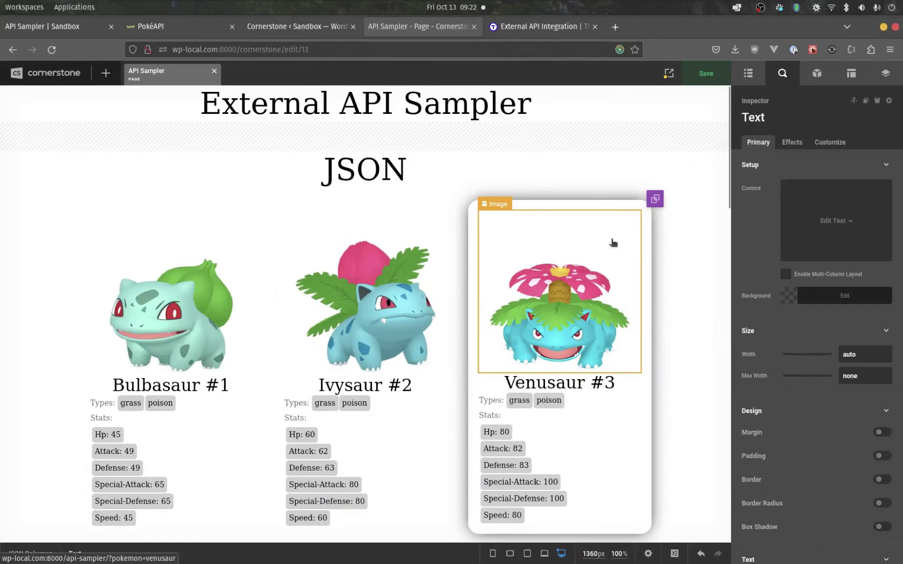
scroll(618, 249, "down", 3)
scroll(618, 249, "up", 3)
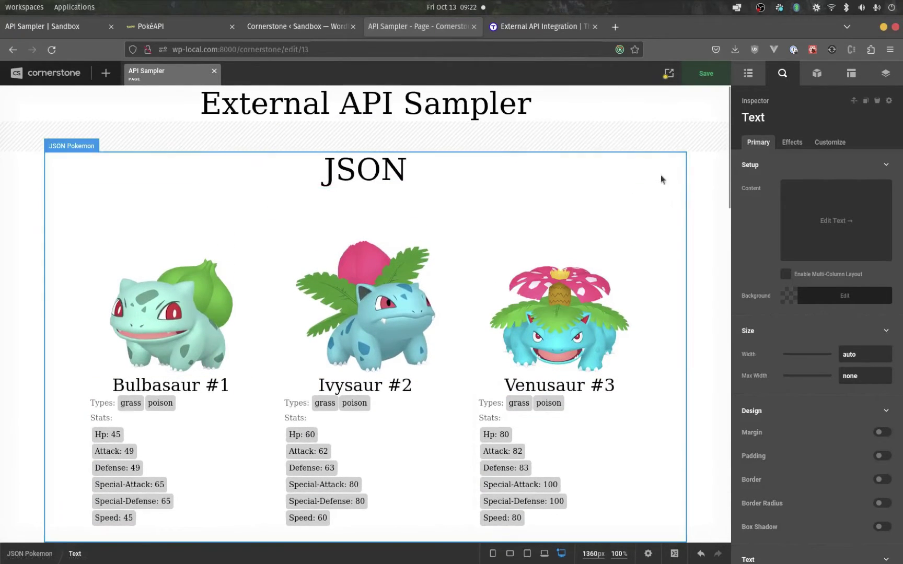
scroll(574, 185, "down", 10)
scroll(573, 185, "down", 2)
scroll(465, 177, "up", 4)
scroll(496, 157, "down", 4)
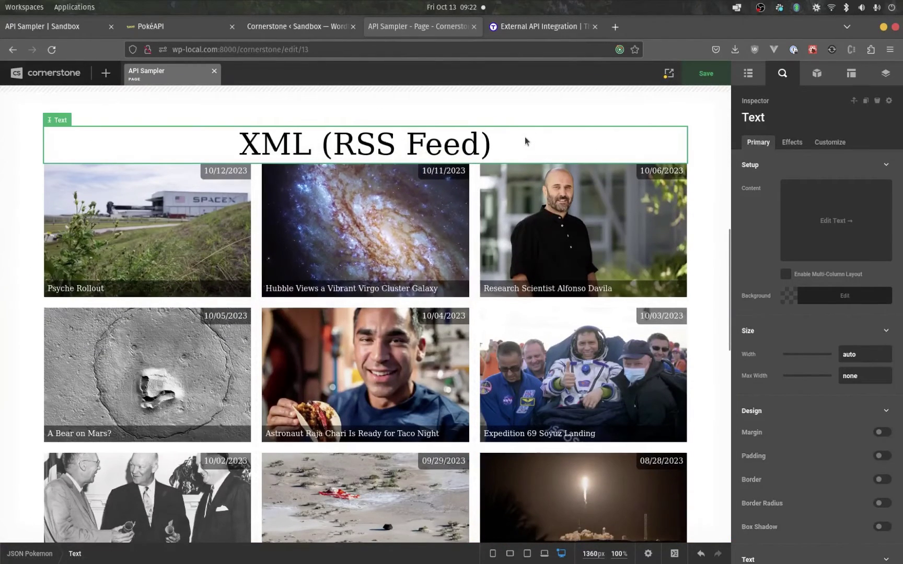
scroll(524, 139, "down", 2)
scroll(539, 171, "up", 9)
scroll(538, 170, "down", 7)
scroll(498, 238, "up", 2)
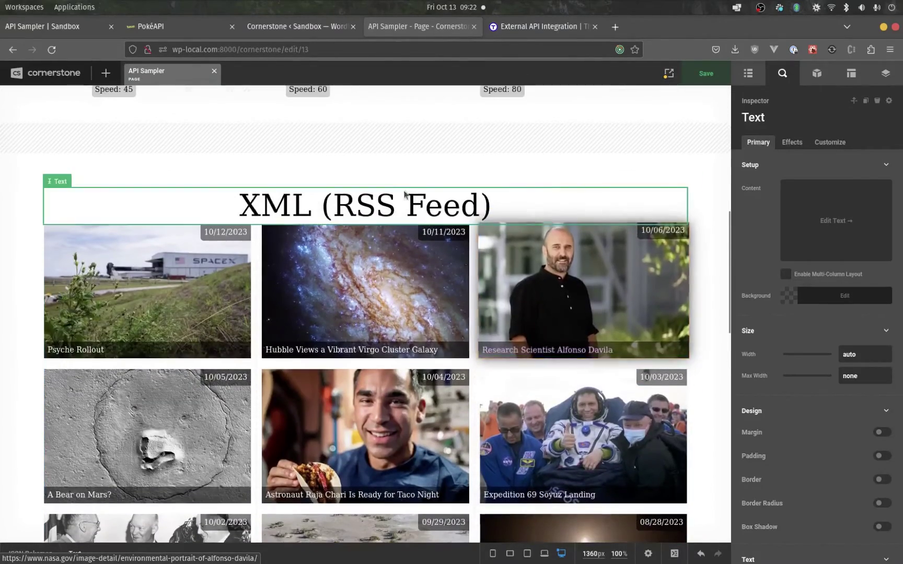
scroll(623, 183, "down", 2)
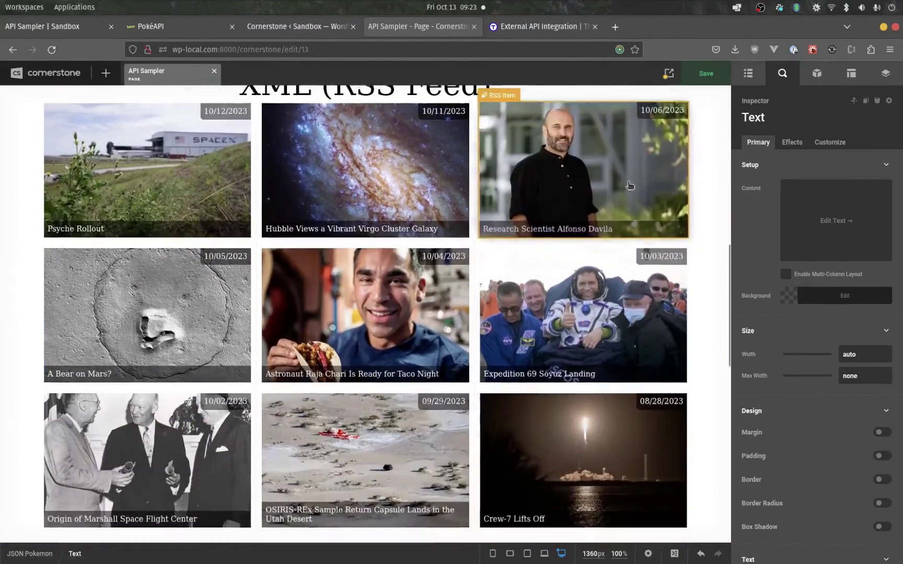
scroll(654, 166, "up", 3)
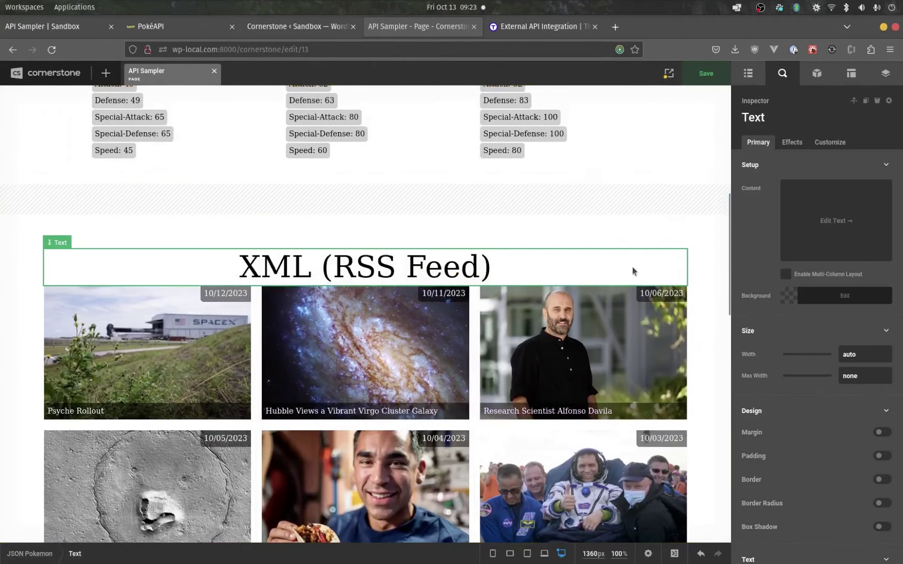
scroll(620, 258, "down", 2)
scroll(463, 158, "down", 5)
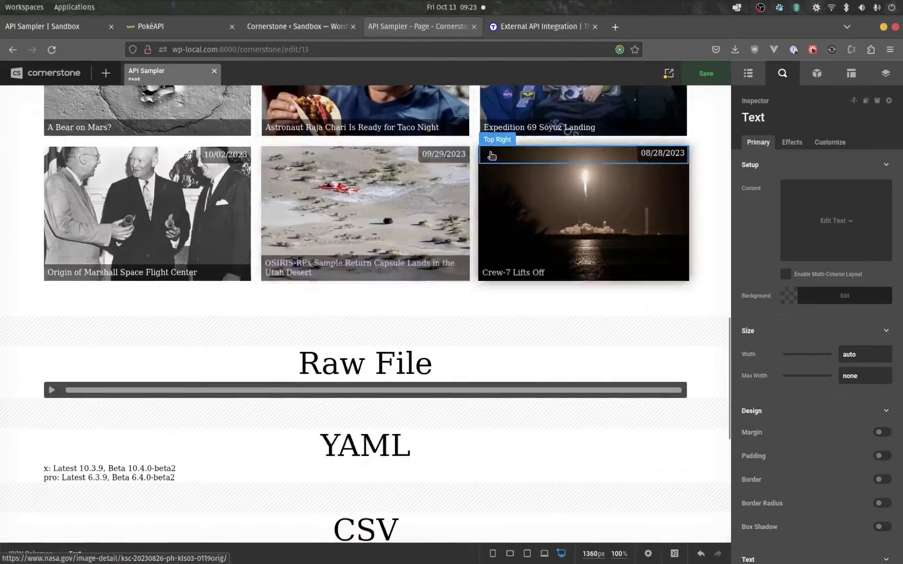
scroll(466, 214, "up", 5)
scroll(466, 219, "down", 8)
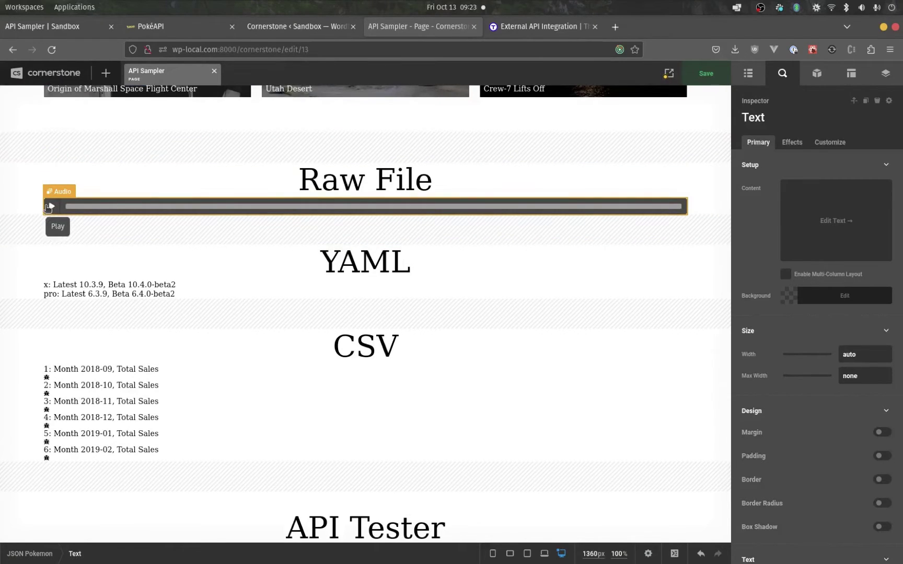
Play the Raw File MP3, skip near its end, then scroll down to the API Tester error.
left_click(50, 206)
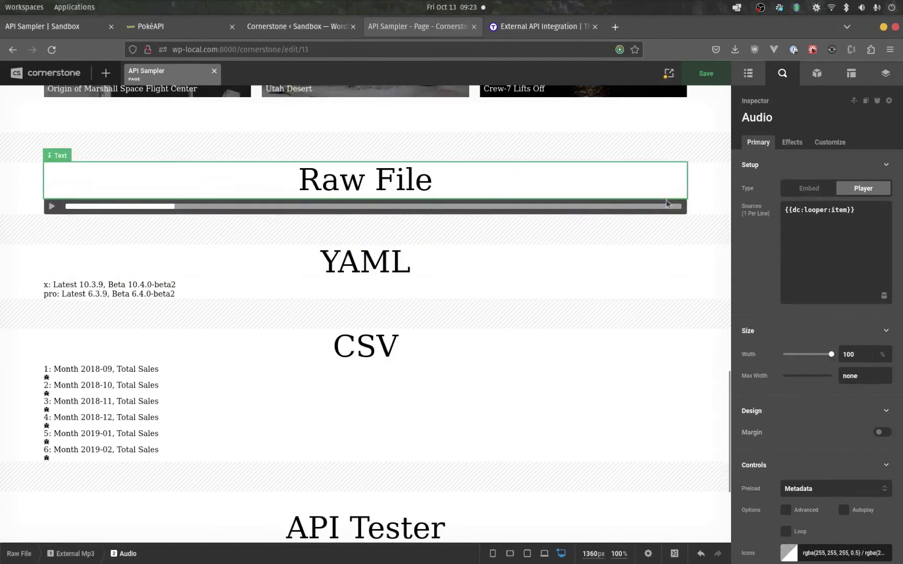
left_click(563, 206)
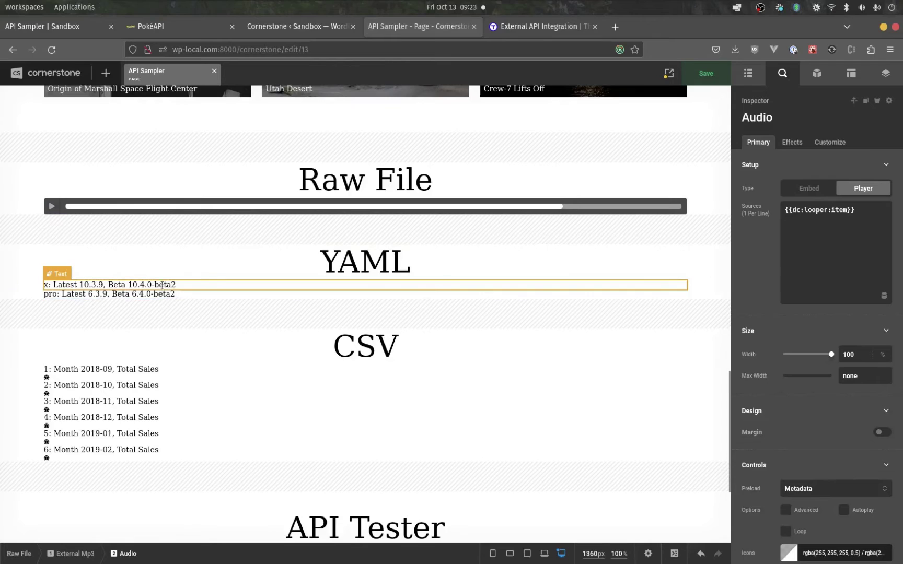
scroll(173, 308, "down", 3)
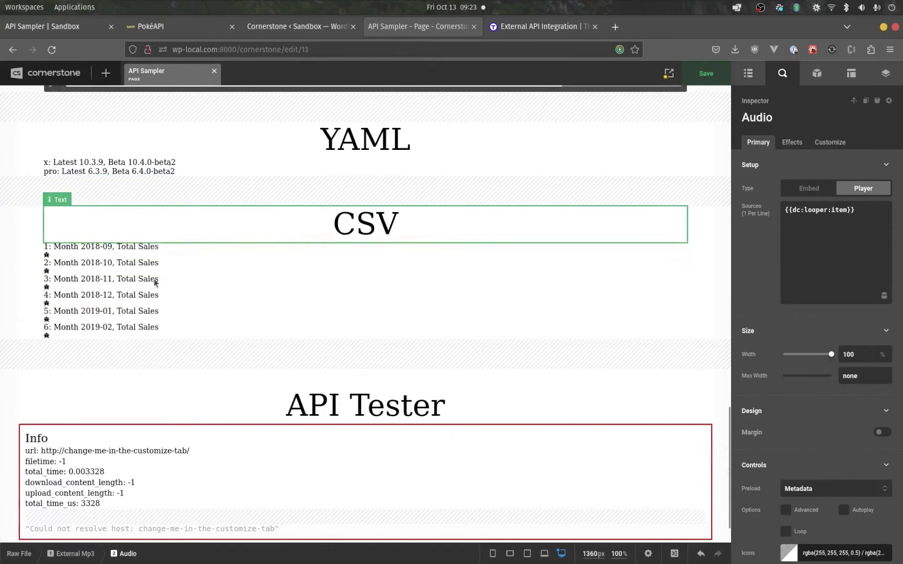
scroll(315, 264, "down", 1)
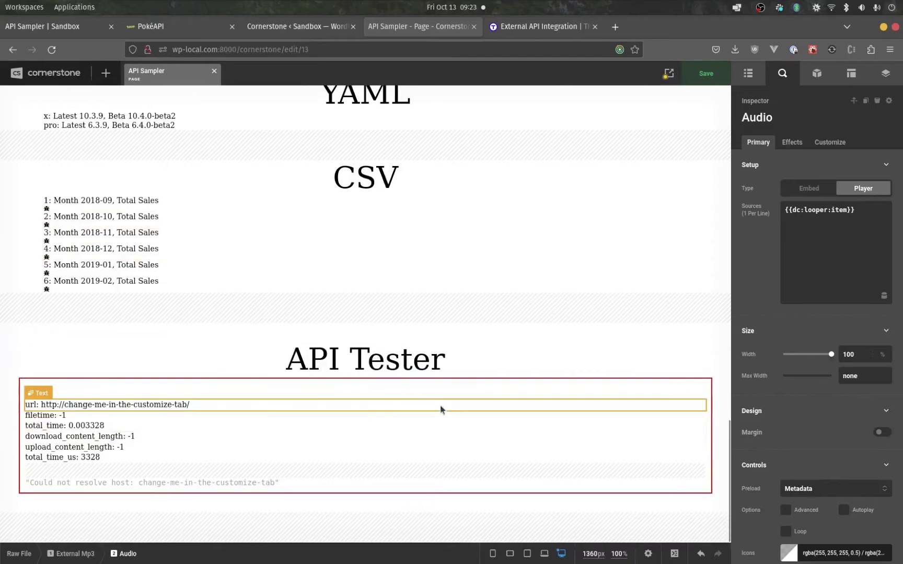
Select the XML RSS Feed section to view its NASA feed URL and enclosure_attr.url image key.
left_click(817, 74)
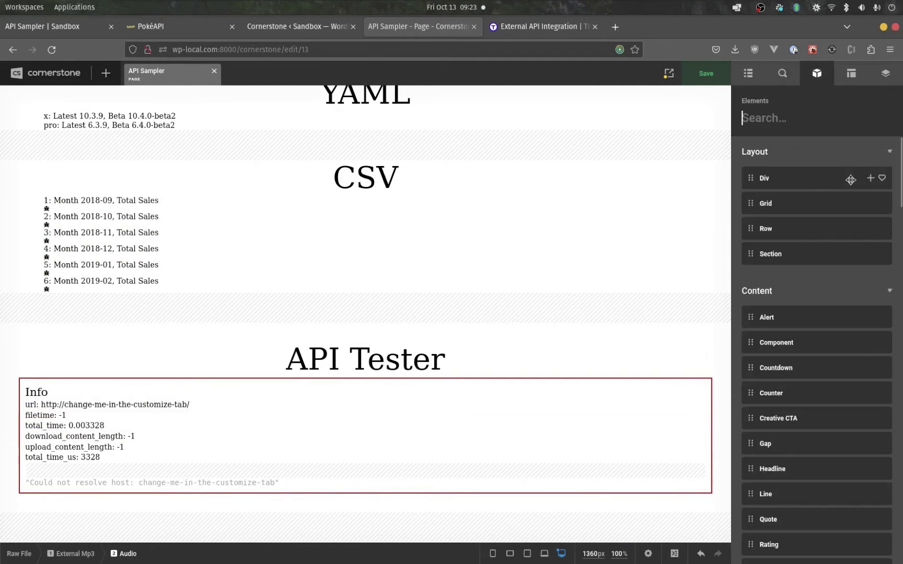
scroll(850, 180, "down", 20)
scroll(850, 183, "down", 10)
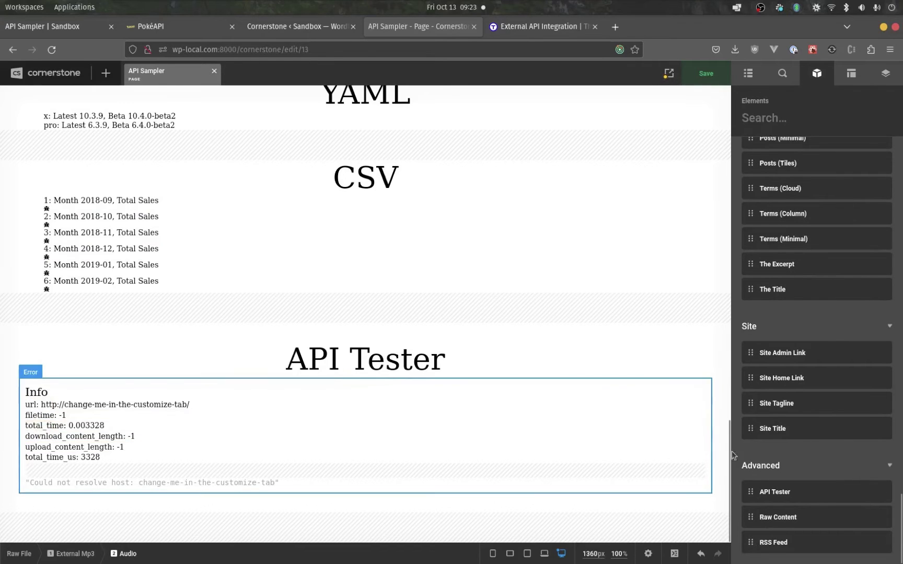
left_click_drag(768, 543, 105, 421)
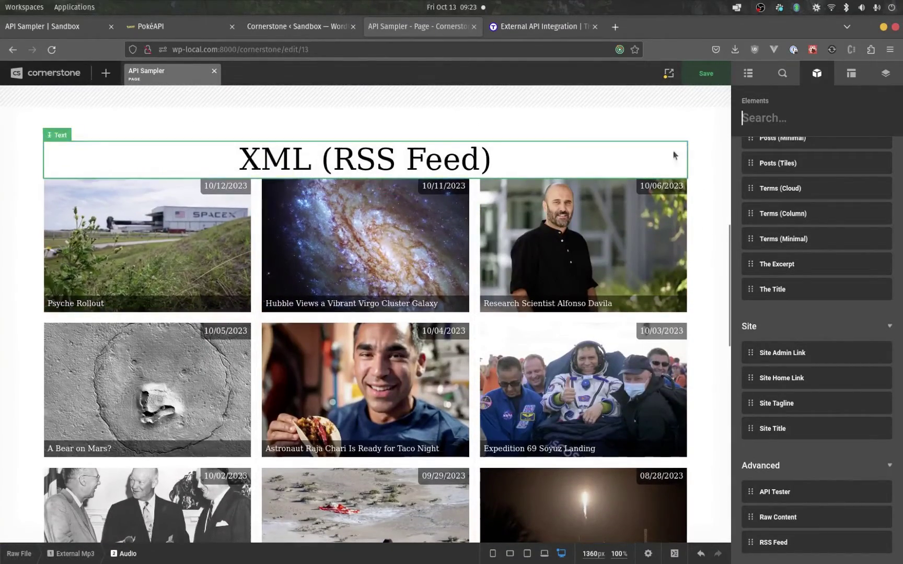
left_click(697, 151)
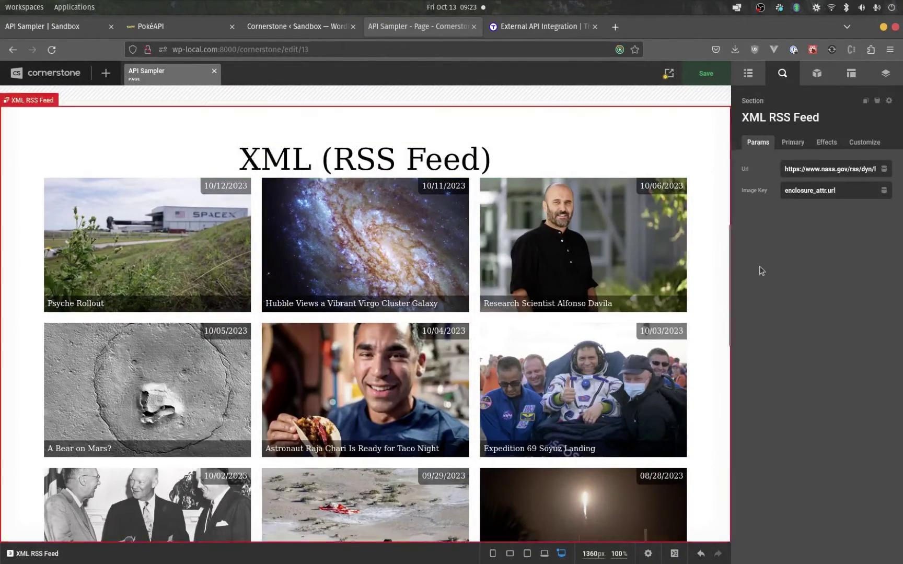
scroll(706, 293, "up", 4)
scroll(707, 293, "up", 5)
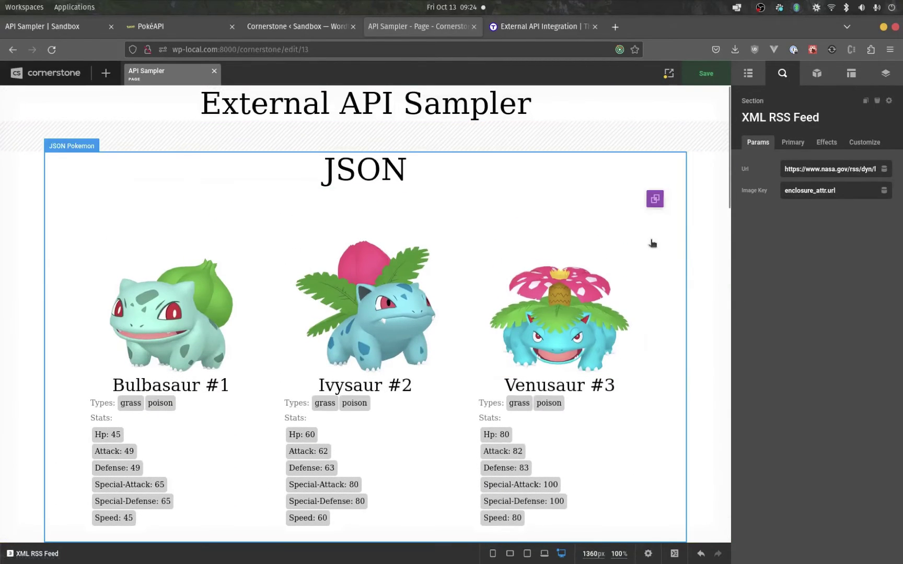
Select the JSON Pokémon Grid and review its Looper Provider settings under Customize.
left_click(665, 250)
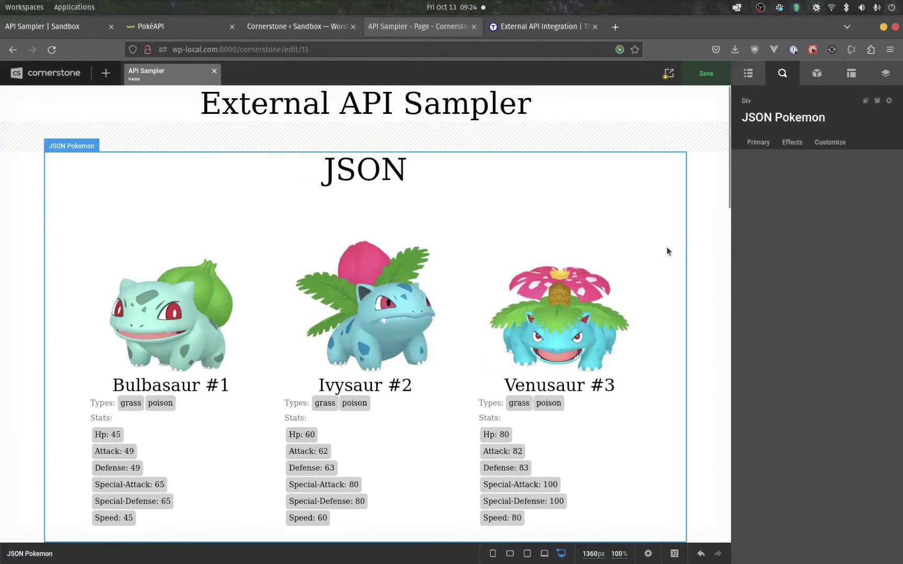
left_click(831, 142)
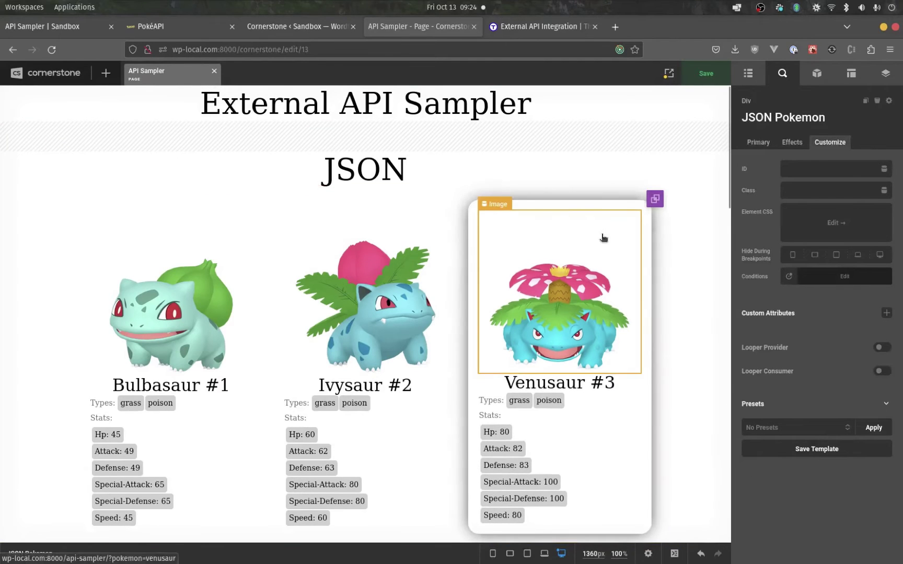
left_click(663, 224)
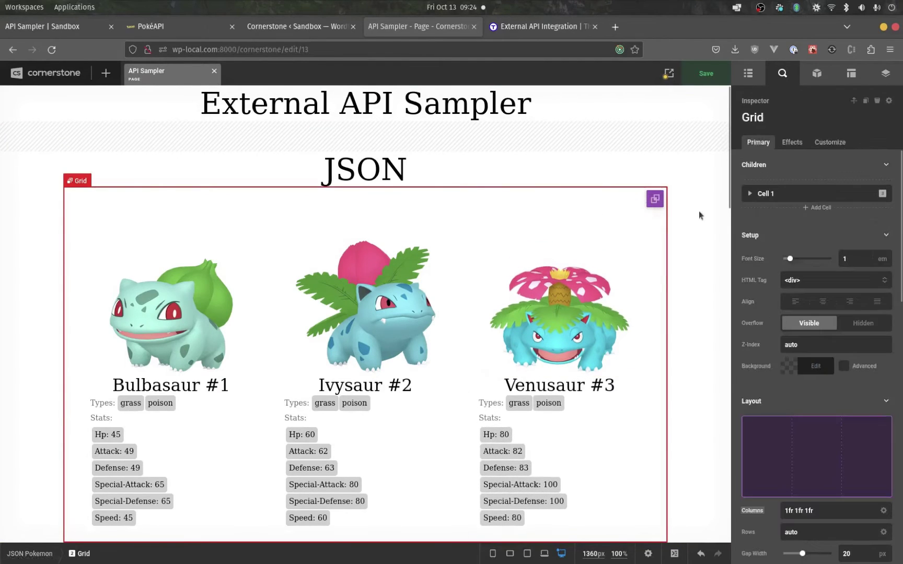
left_click(830, 142)
scroll(777, 199, "down", 3)
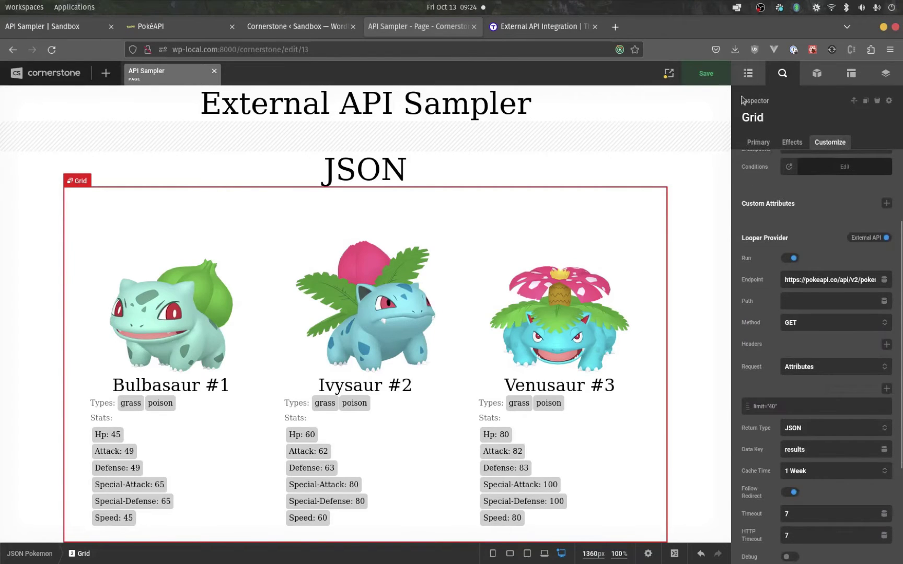
left_click(749, 73)
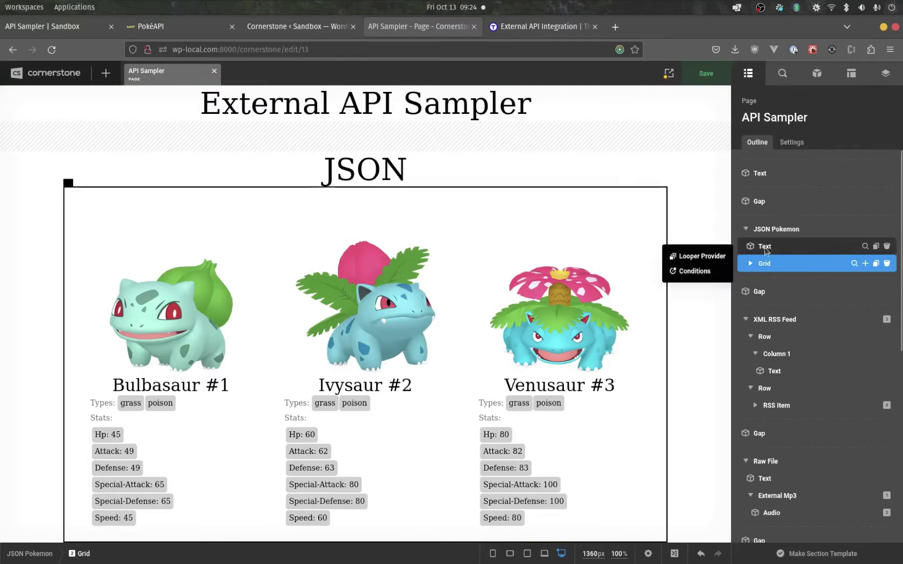
left_click(854, 264)
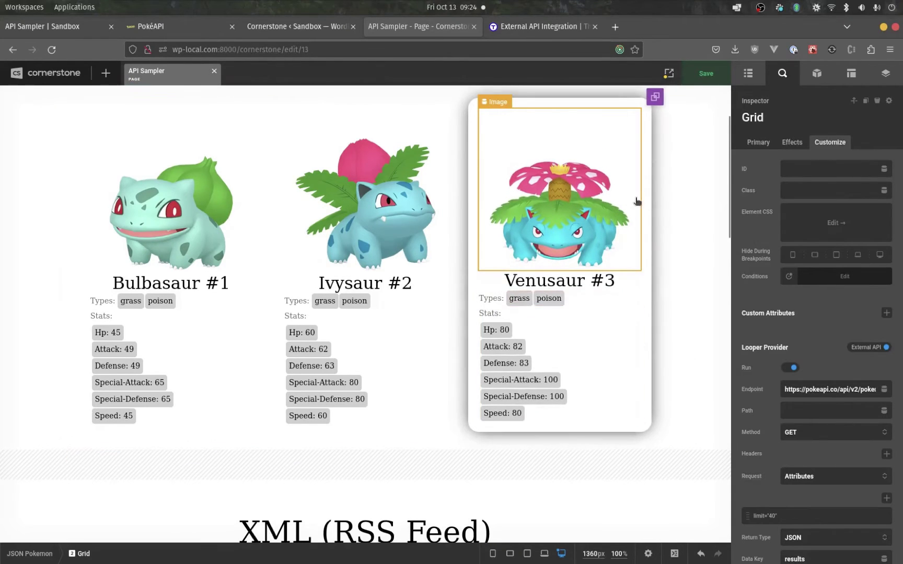
scroll(759, 208, "down", 4)
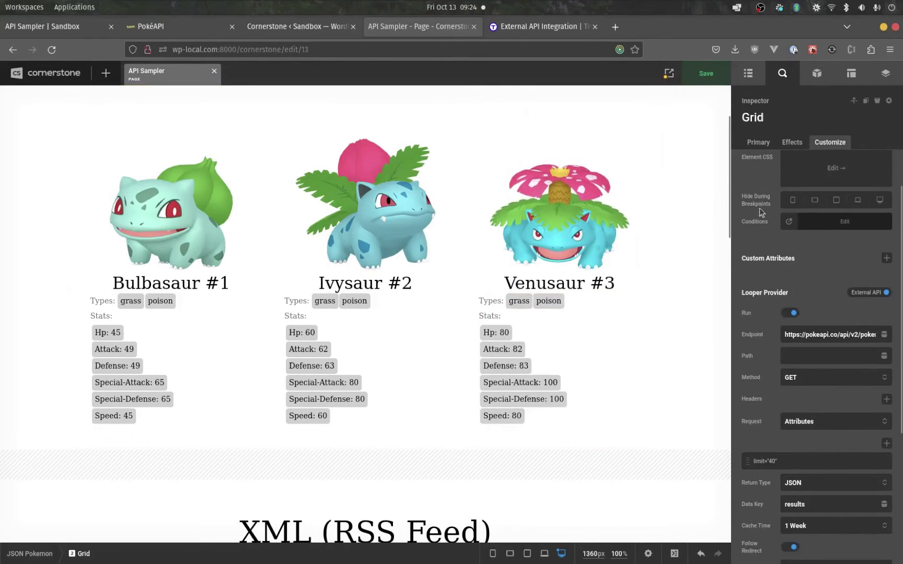
left_click(867, 239)
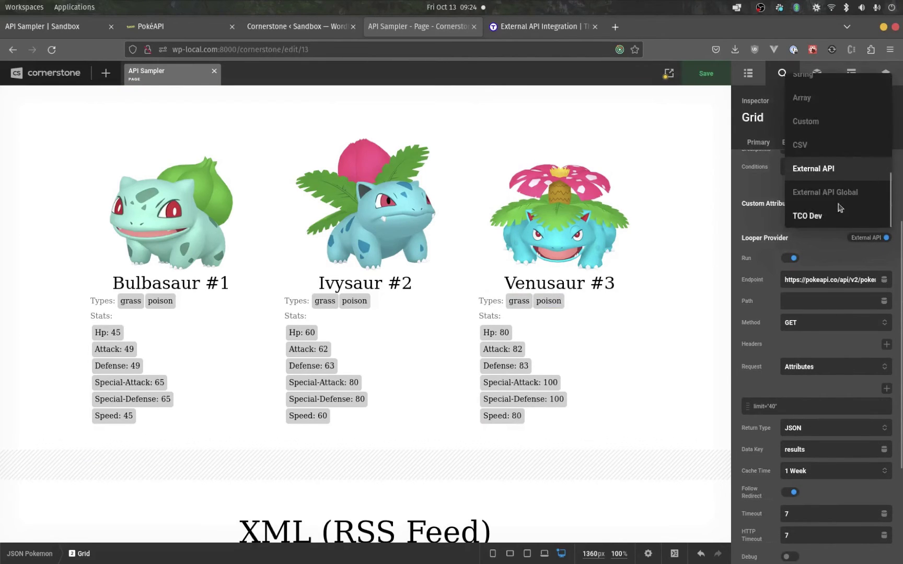
left_click(839, 241)
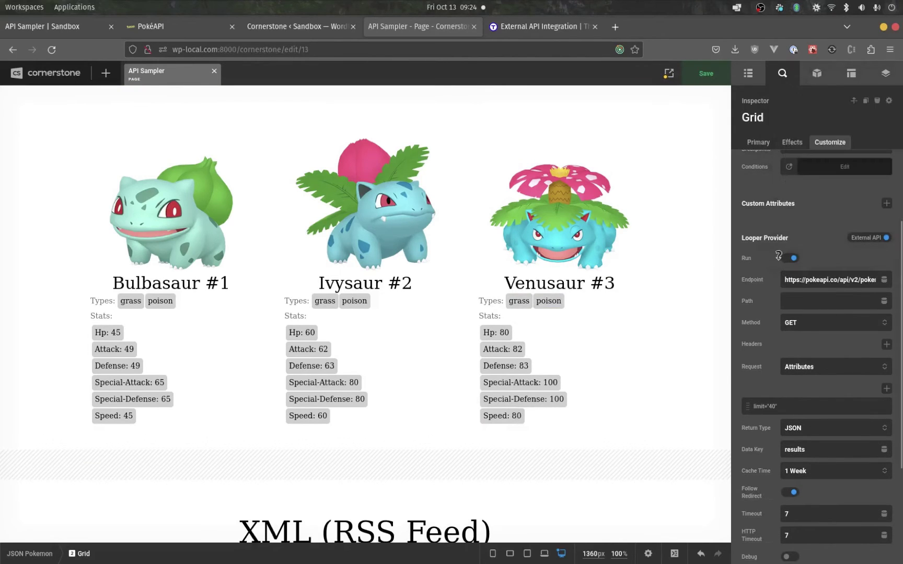
mouse_move(742, 255)
left_click_drag(816, 277, 884, 279)
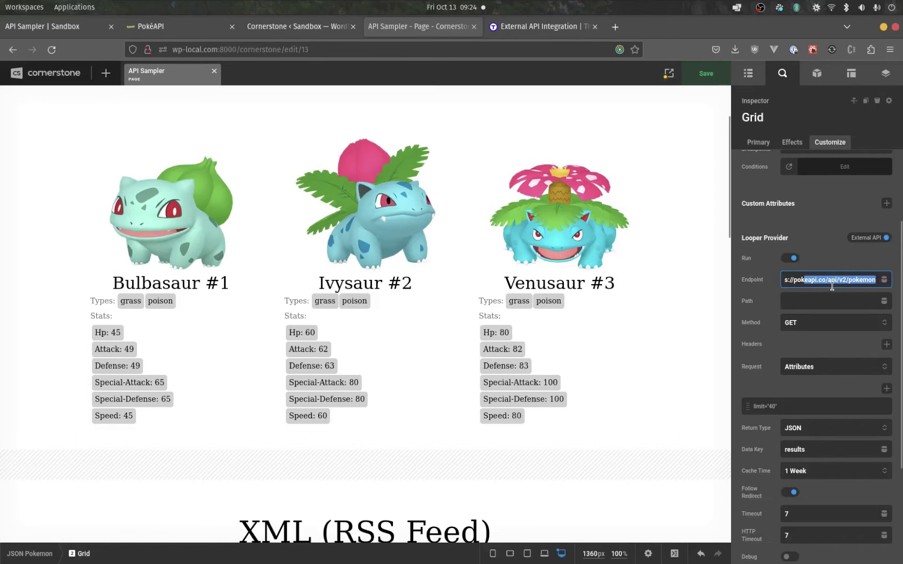
key("Right")
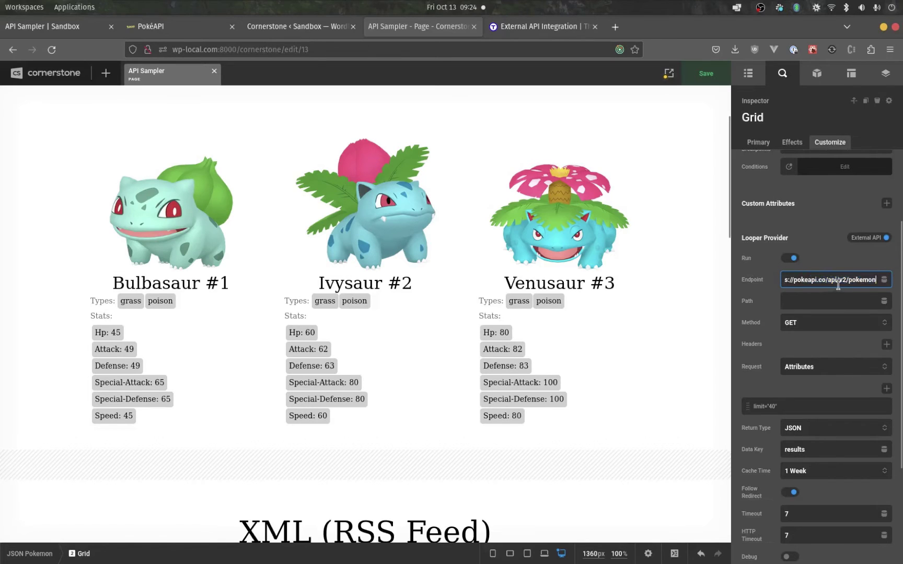
left_click(813, 301)
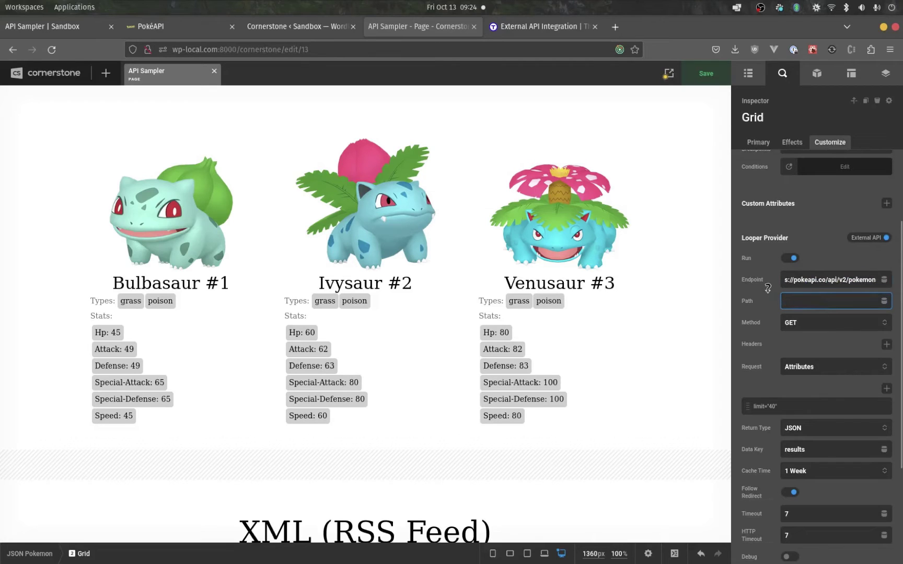
mouse_move(749, 254)
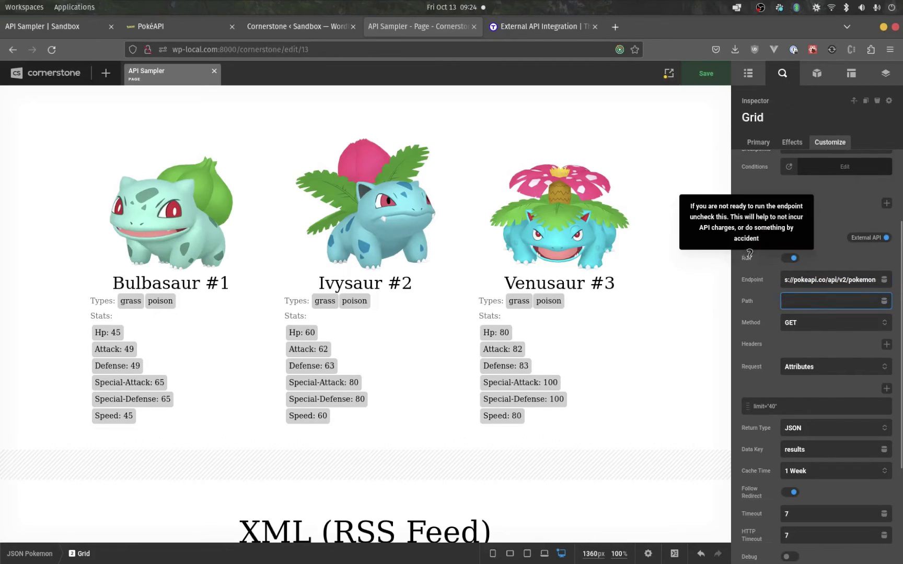
left_click_drag(813, 286, 751, 284)
left_click(810, 277)
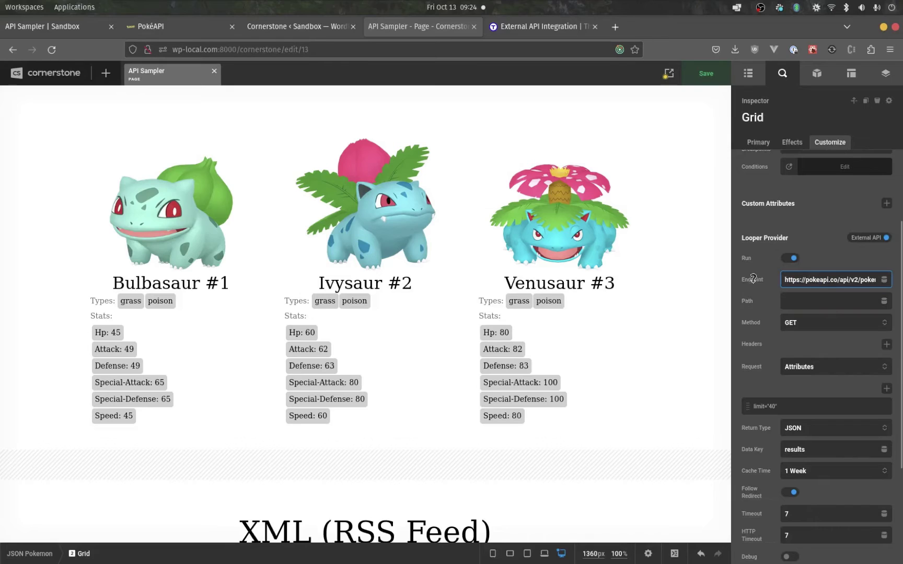
mouse_move(826, 280)
left_mouse_down()
mouse_move(870, 279)
mouse_move(838, 280)
left_mouse_up()
left_click(838, 280)
key("shift+End")
key("ctrl+x")
left_click(828, 300)
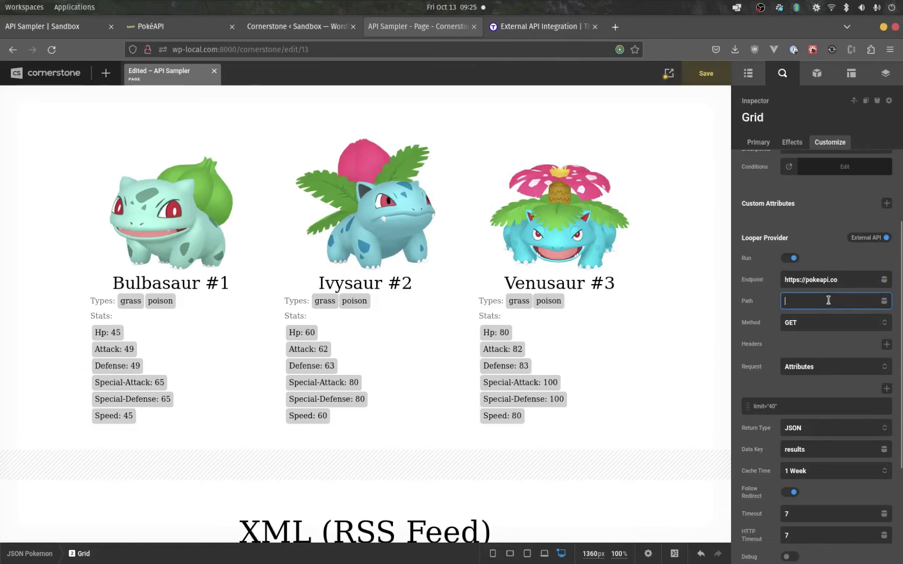
key("ctrl+v")
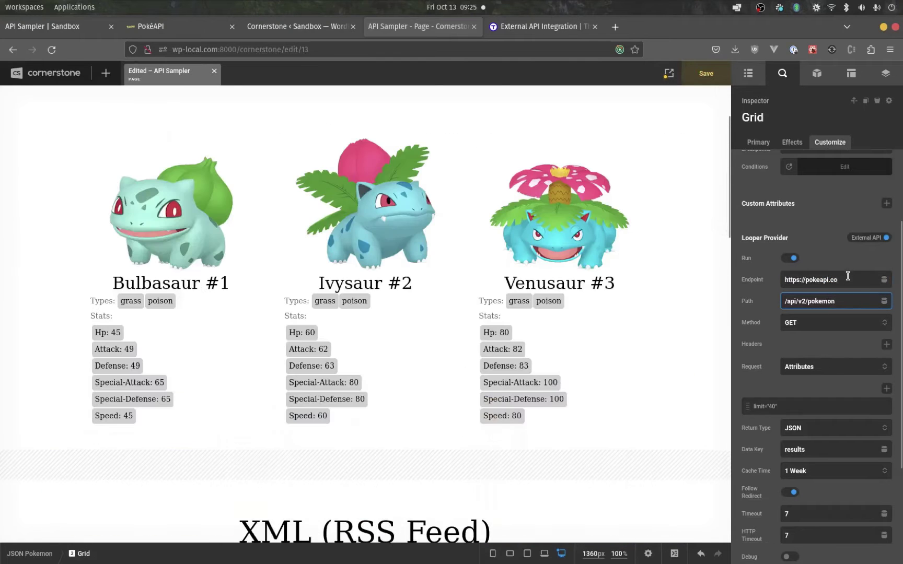
left_click(848, 279)
scroll(784, 233, "down", 4)
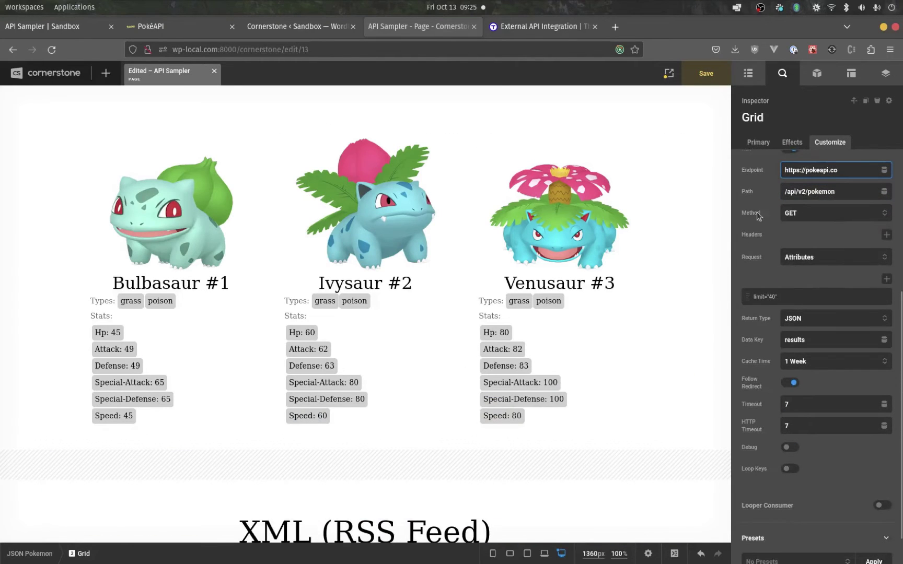
left_click(788, 217)
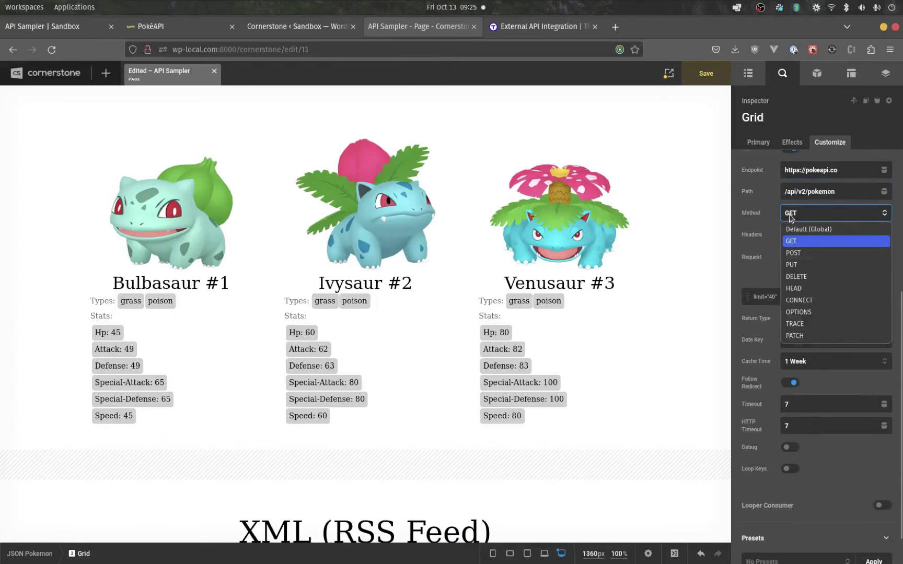
key("Up")
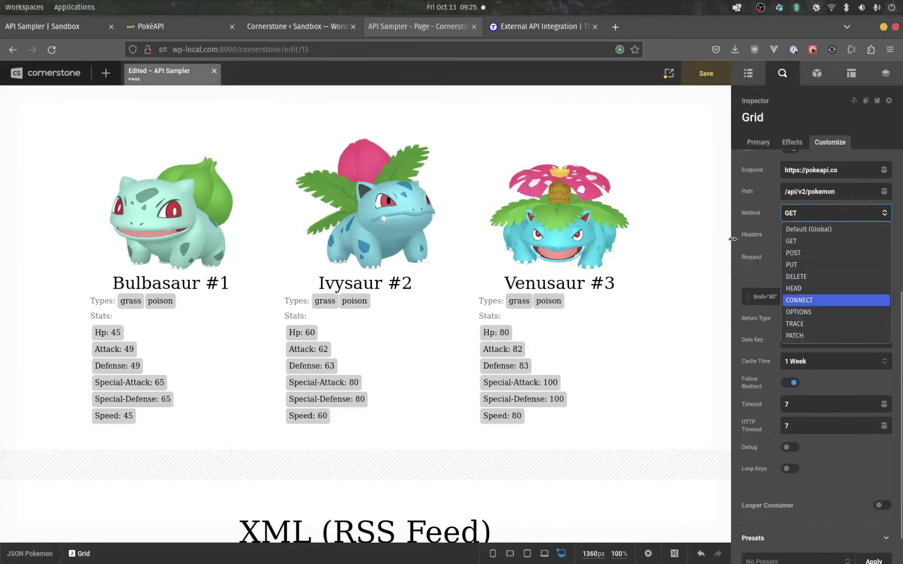
left_click(754, 221)
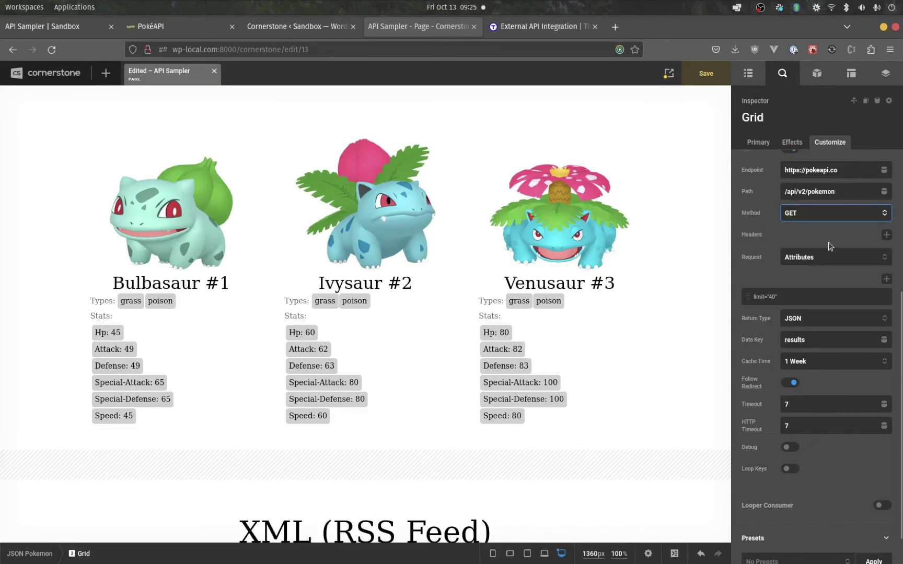
Add a request header named Content-Type with the value application/json to the Grid.
left_click(893, 245)
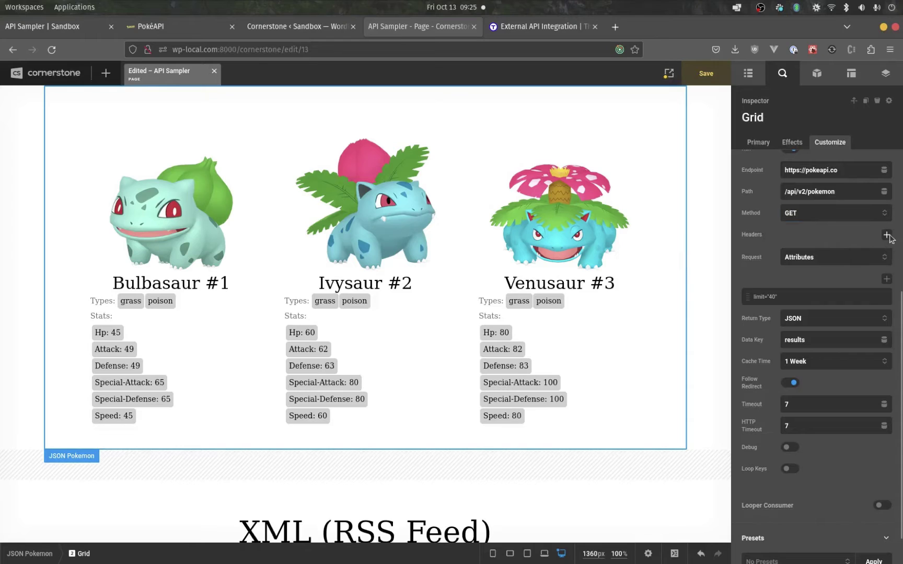
left_click(887, 235)
left_click(827, 277)
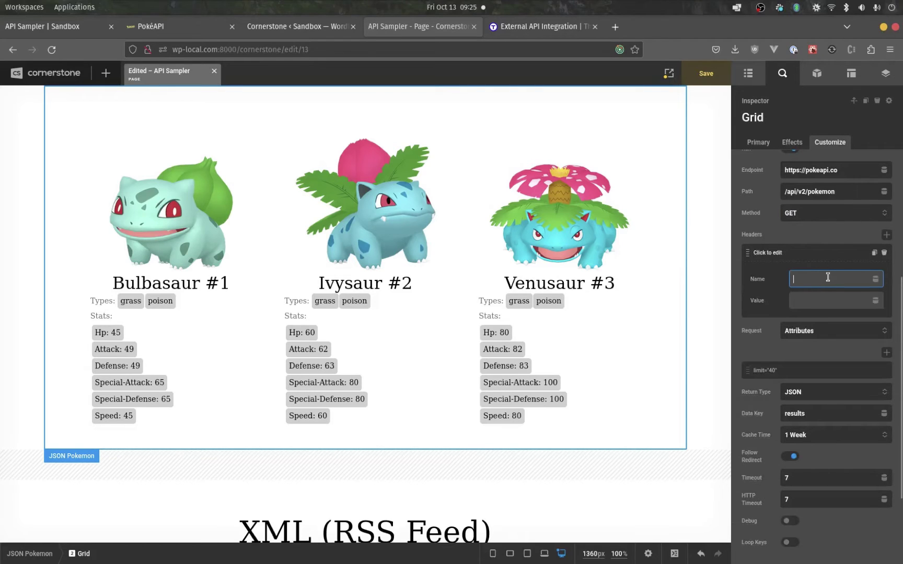
type("Content-Type")
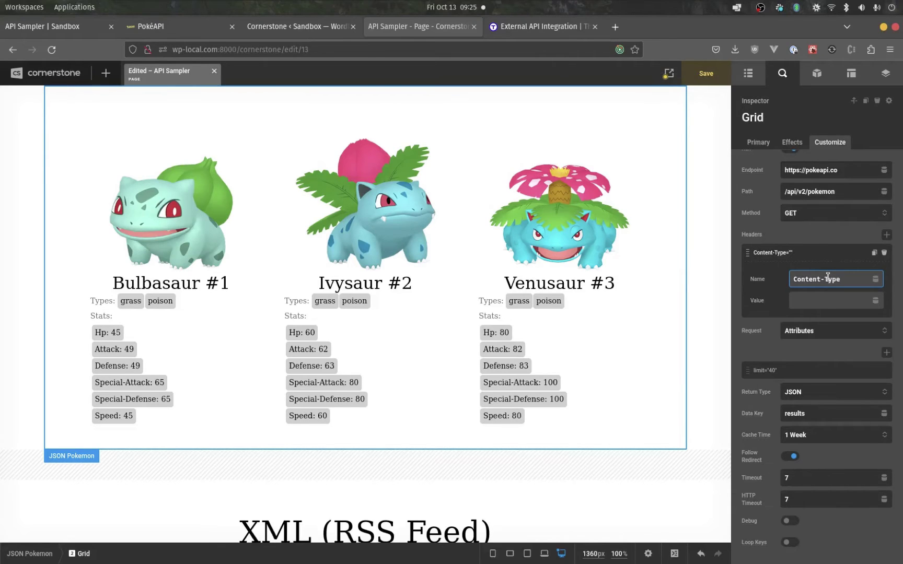
left_click(829, 301)
type("application/json")
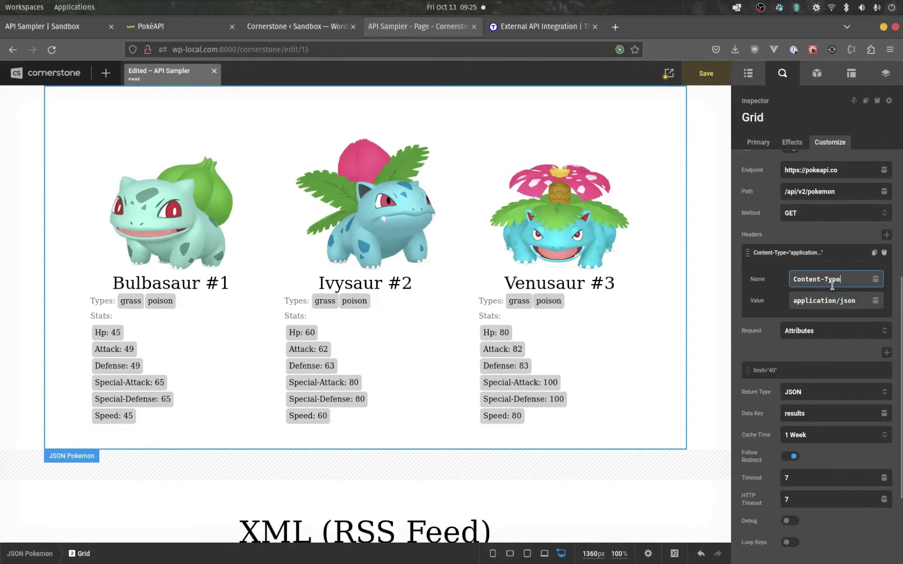
triple_click(828, 280)
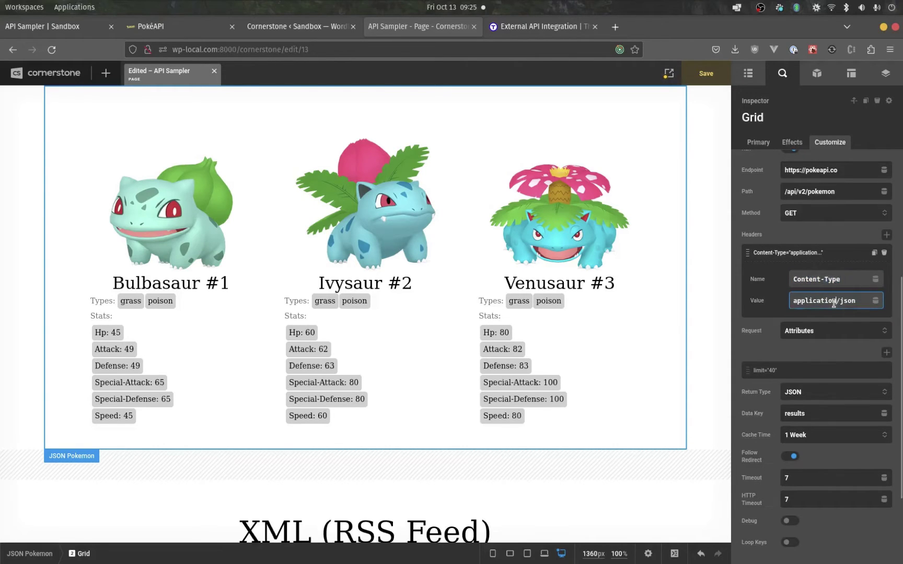
triple_click(831, 300)
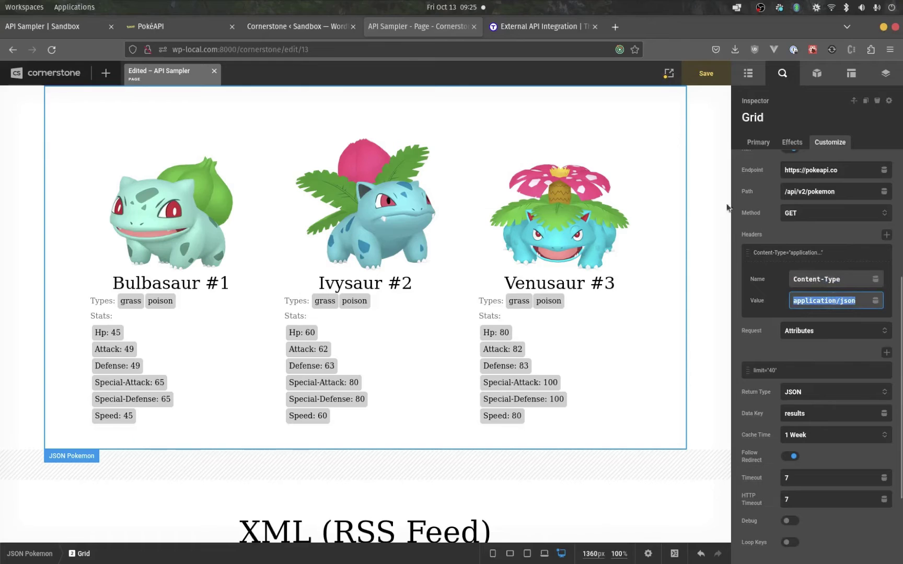
left_click(837, 302)
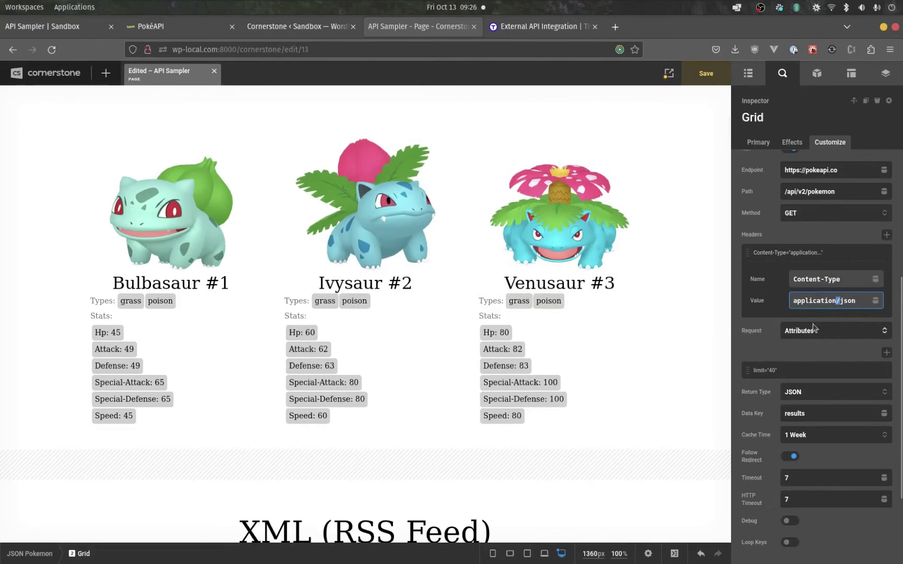
left_click(764, 348)
scroll(836, 328, "down", 2)
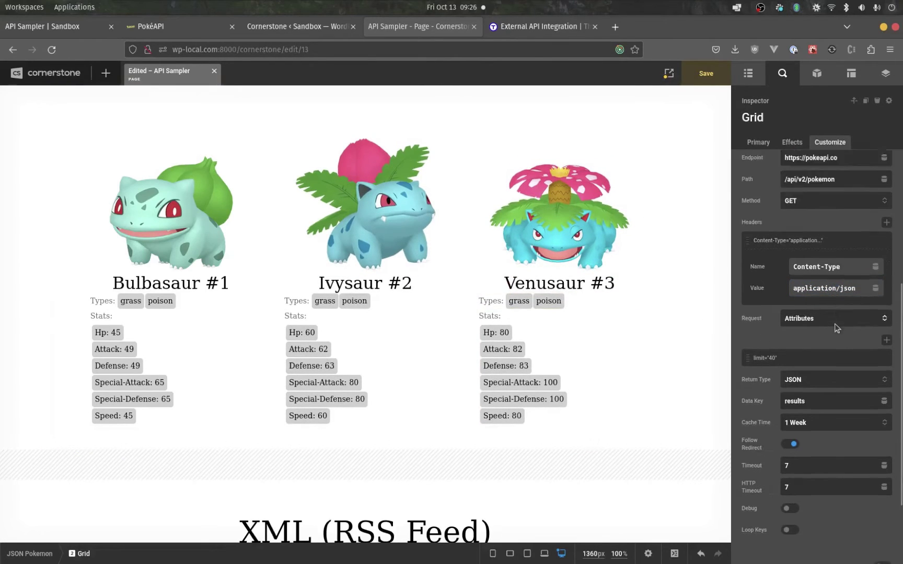
Delete the Content-Type header and expand the limit request attribute.
left_click(884, 199)
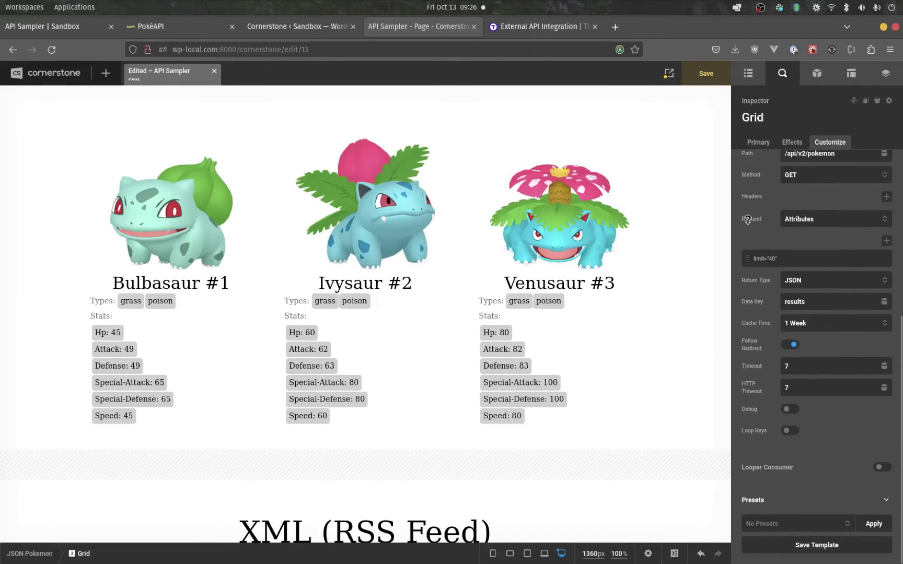
scroll(752, 230, "up", 2)
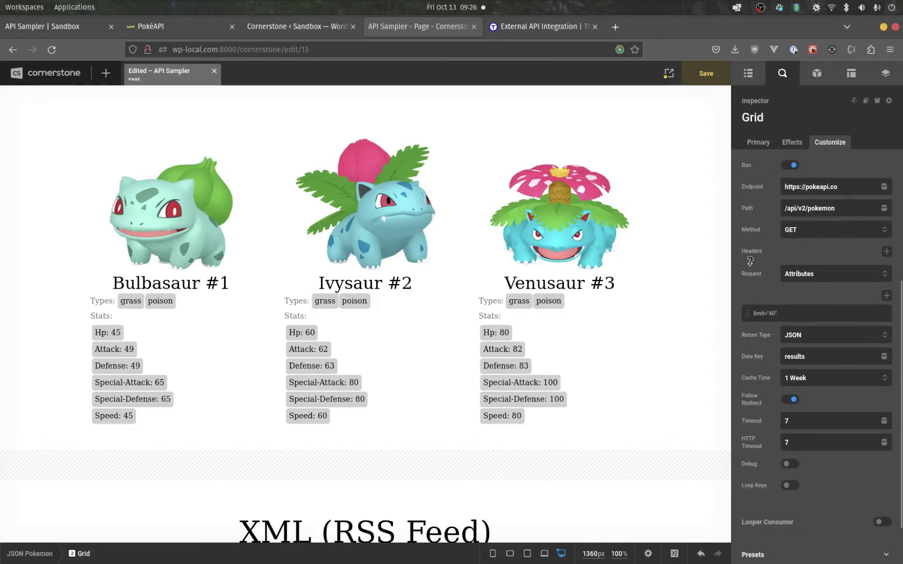
mouse_move(751, 270)
left_click(769, 313)
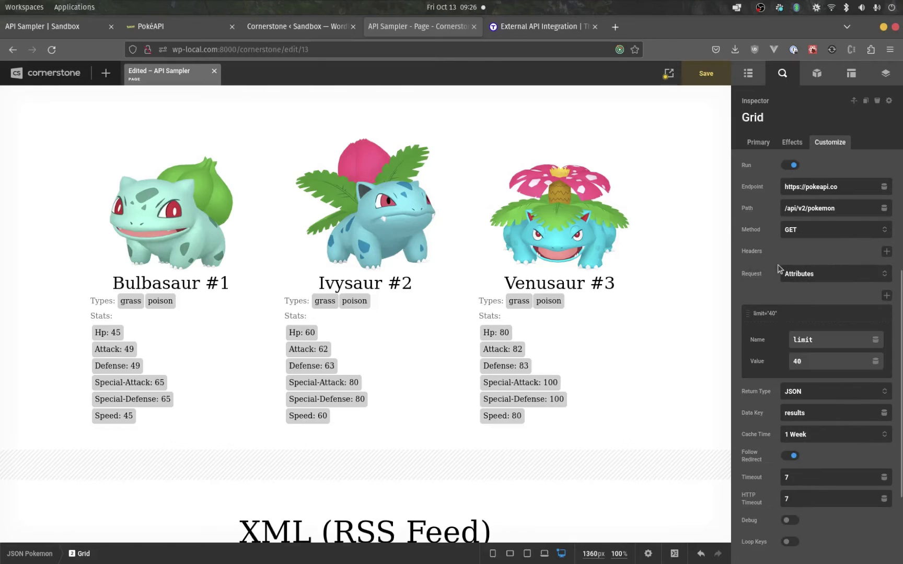
scroll(780, 268, "down", 2)
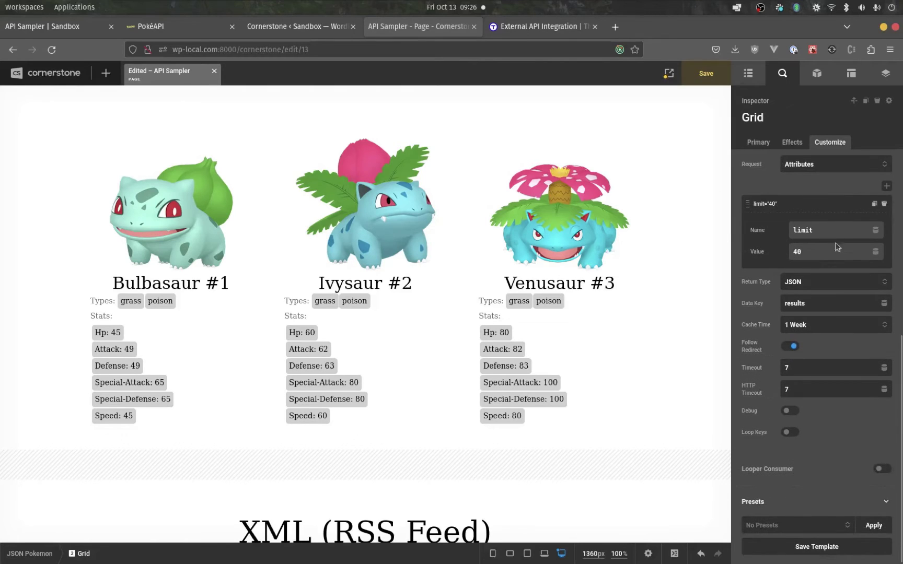
scroll(901, 235, "up", 2)
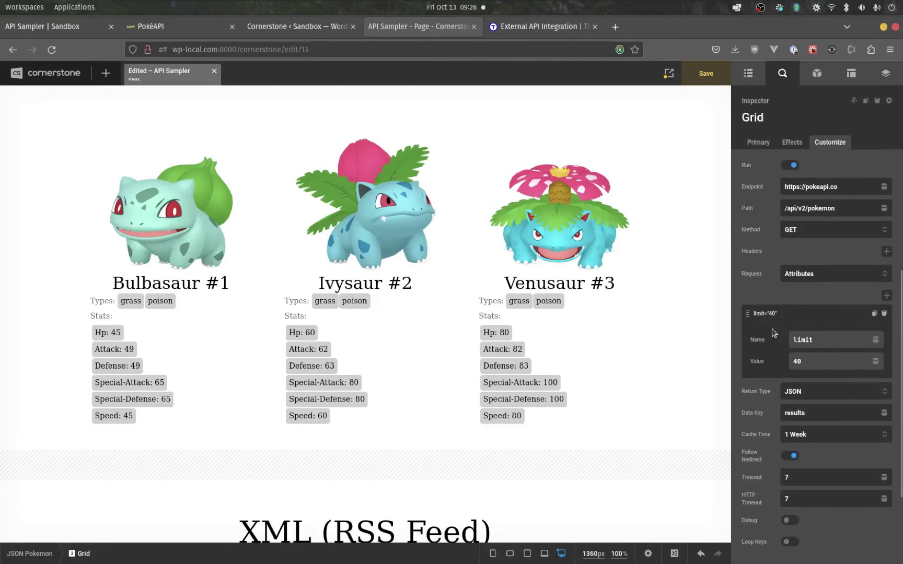
double_click(815, 338)
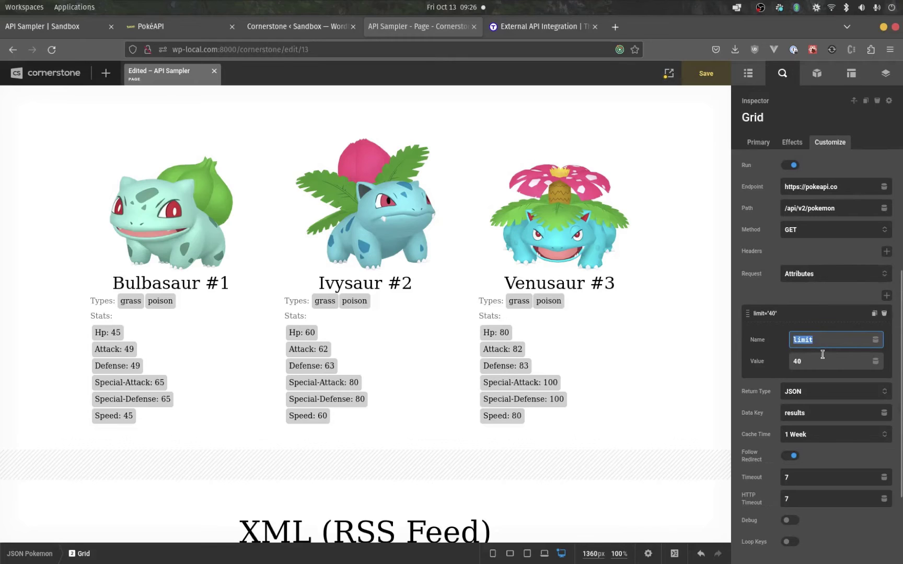
left_click(814, 340)
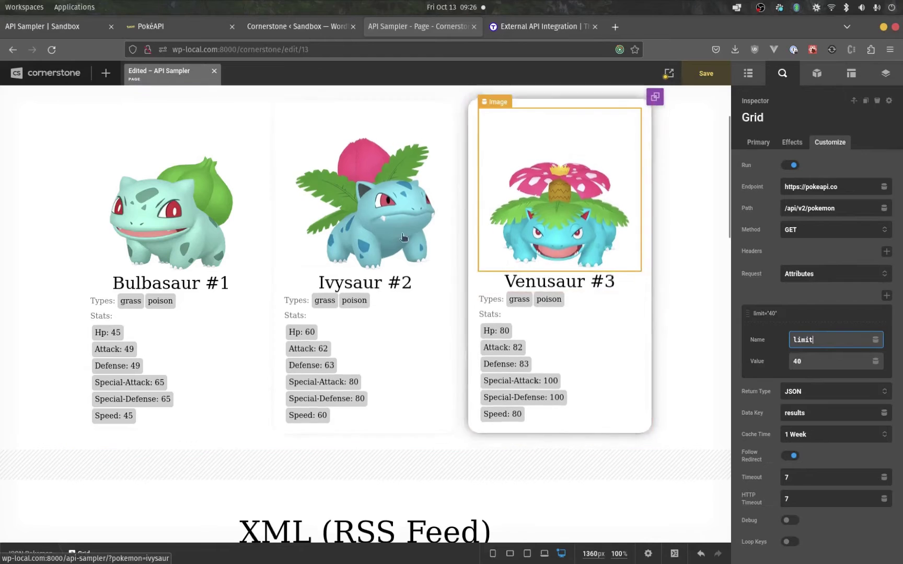
scroll(653, 283, "up", 2)
scroll(564, 276, "down", 3)
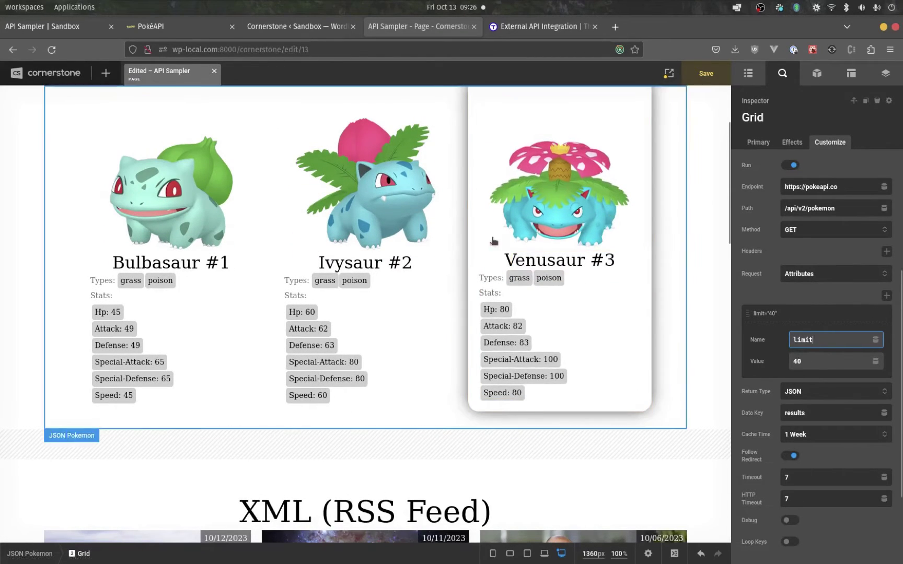
left_click(818, 361)
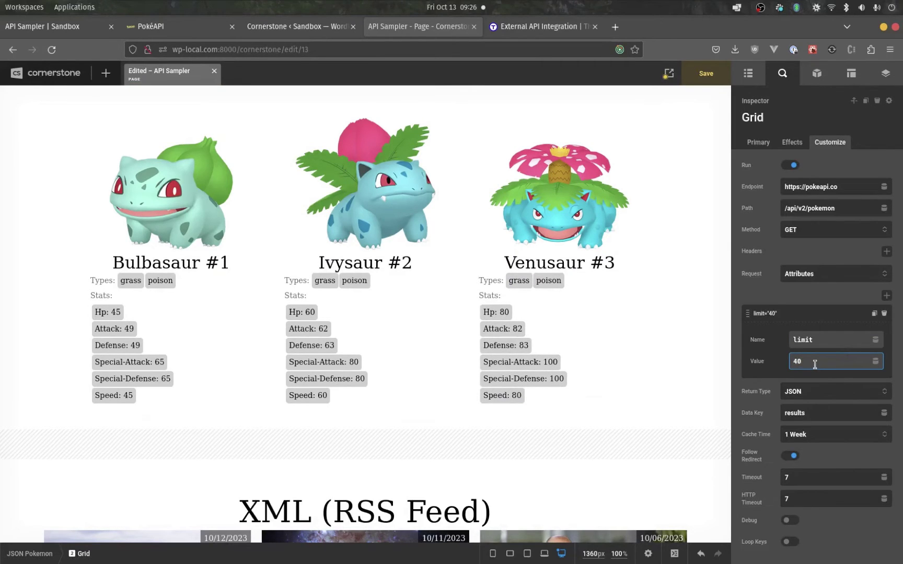
left_click(819, 412)
left_click(828, 193)
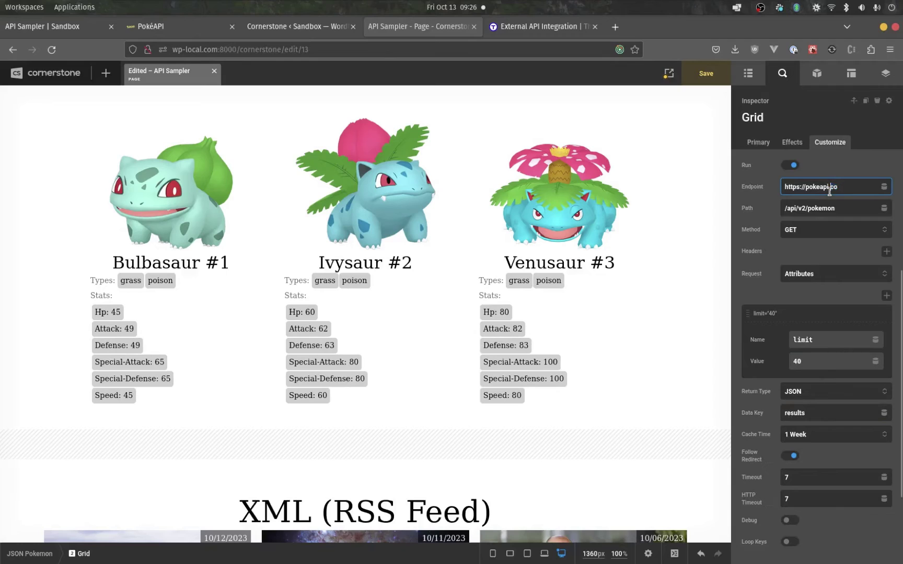
key("ctrl+a")
left_click(807, 207)
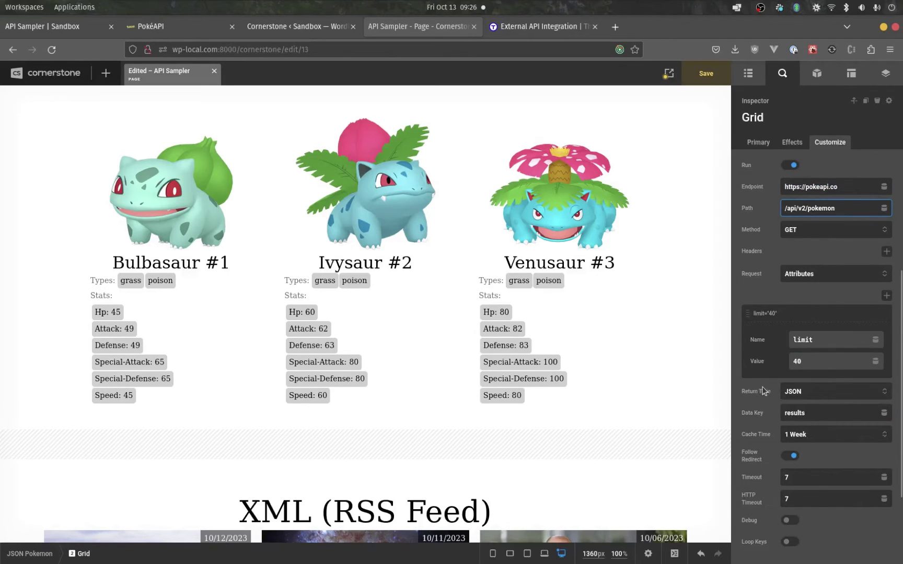
scroll(761, 390, "down", 4)
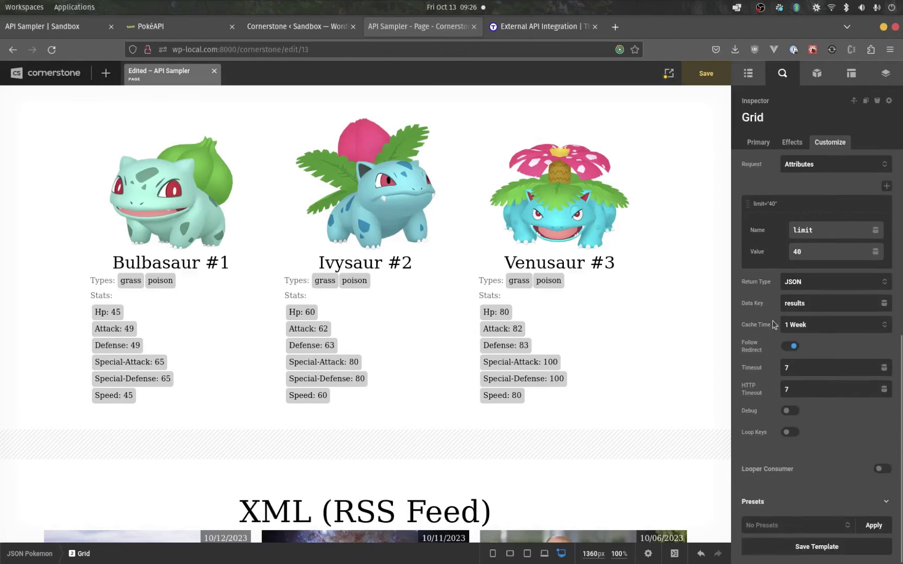
left_click(798, 283)
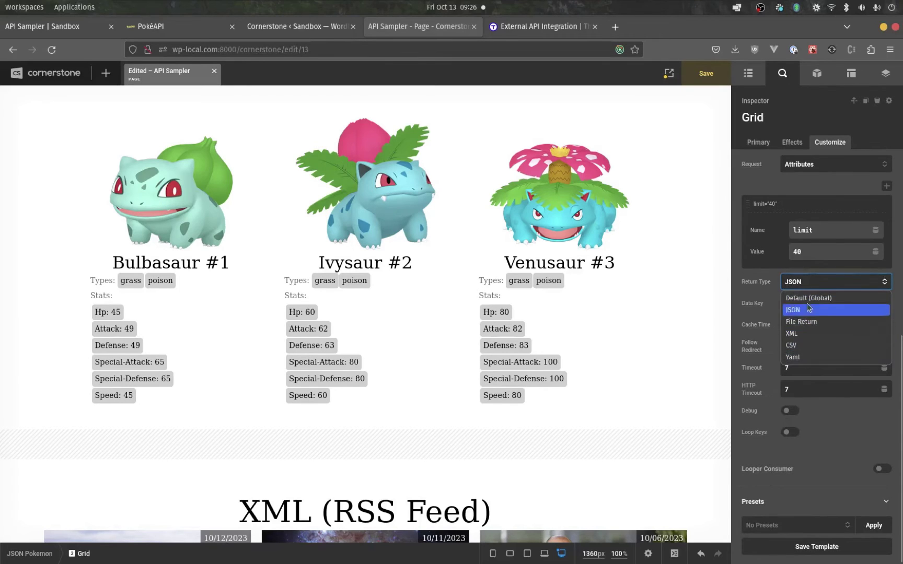
left_click(767, 283)
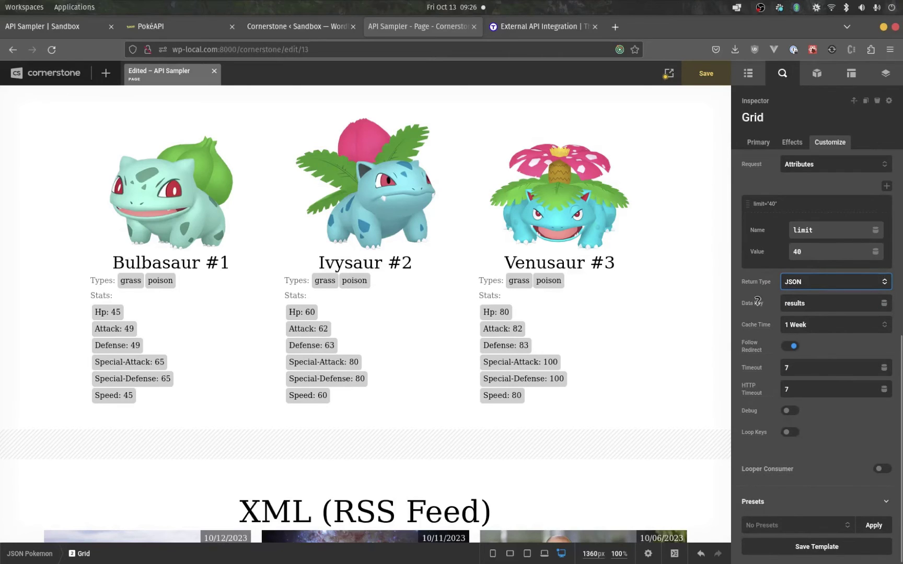
mouse_move(751, 302)
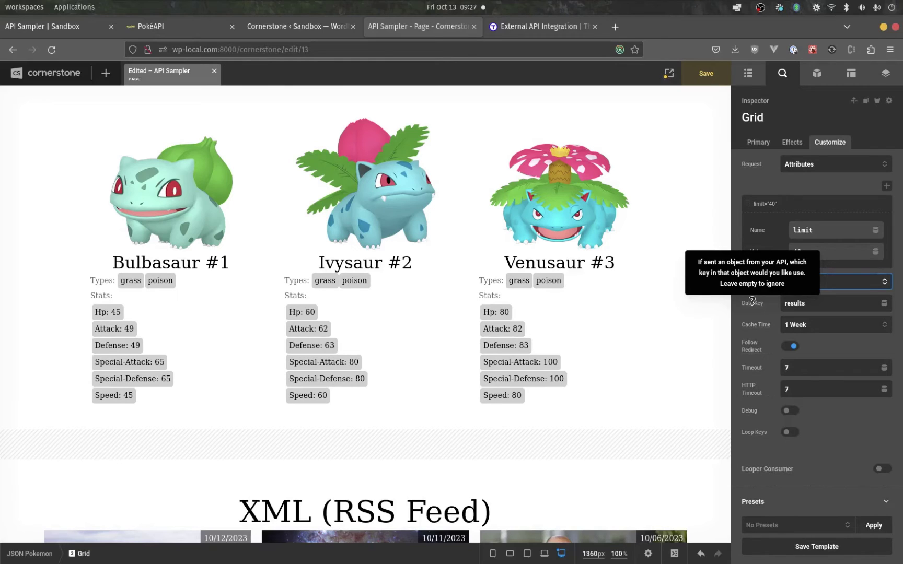
left_click(863, 307)
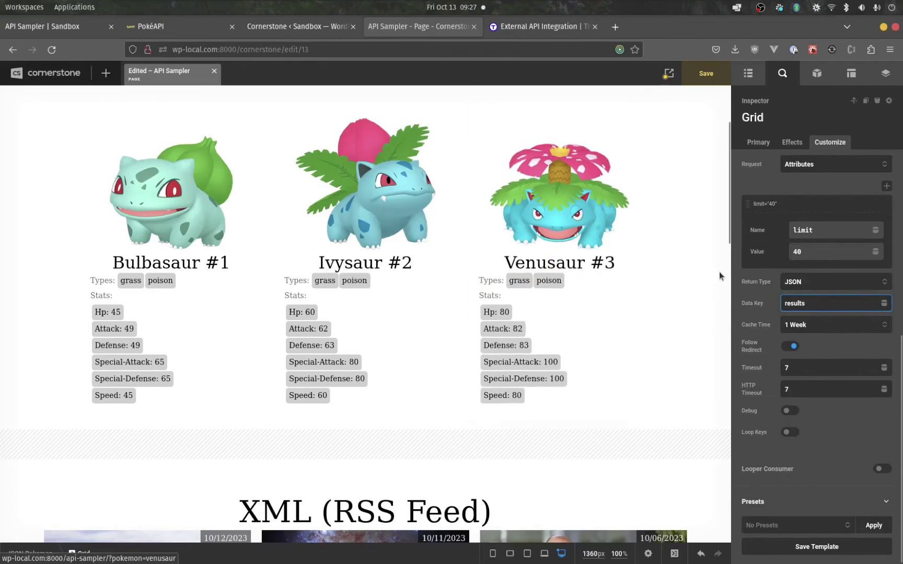
Request the pokemon resource in PokéAPI's Try it now by removing 'ditto' from the path.
left_click(140, 34)
double_click(409, 361)
key("BackSpace")
key("BackSpace")
key("Return")
scroll(514, 346, "down", 5)
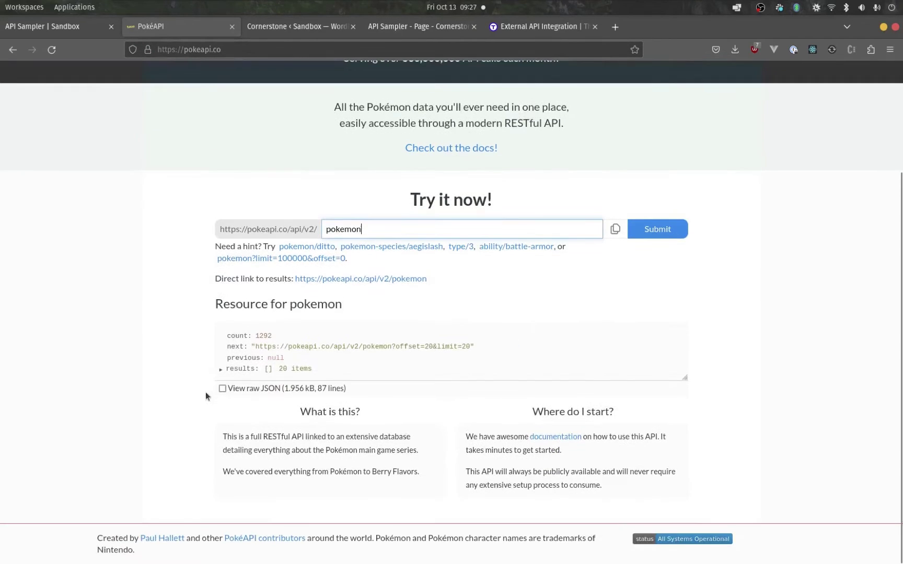
Inspect the count of 1292, the next URL and the null previous, then expand the 20 results.
triple_click(250, 340)
left_click(287, 337)
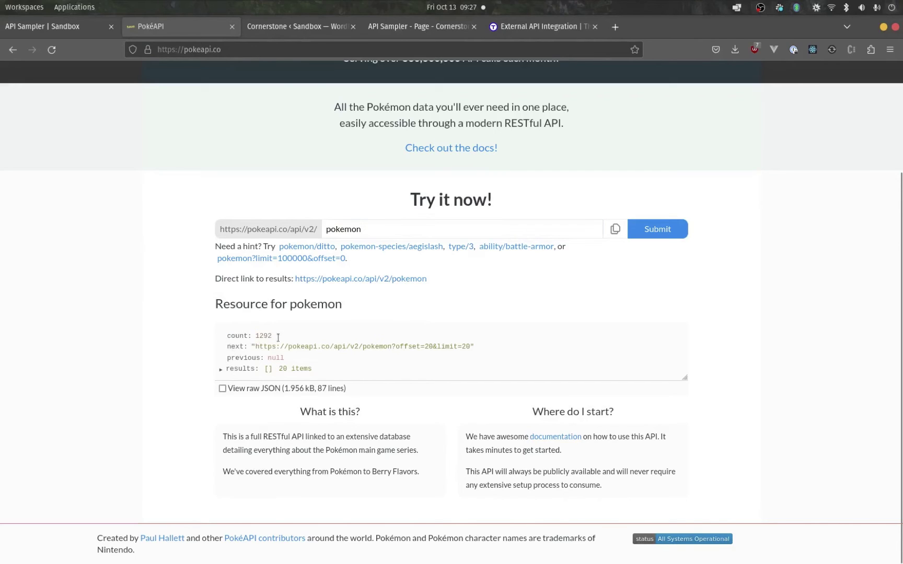
triple_click(235, 349)
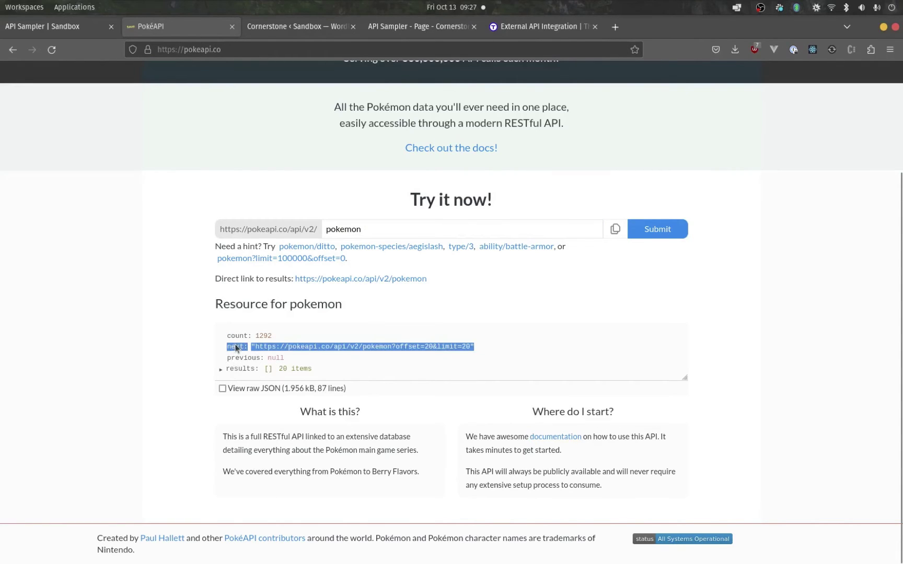
triple_click(510, 351)
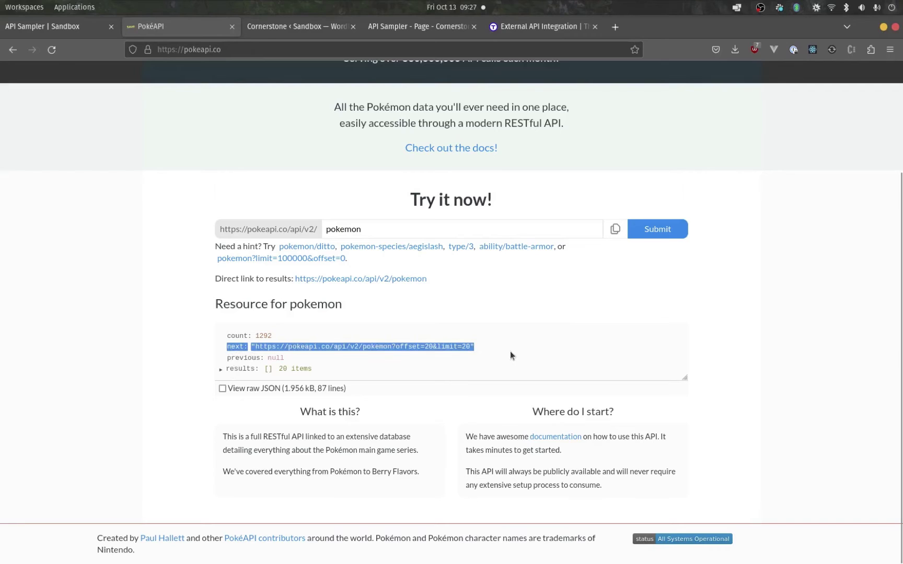
left_click(236, 349)
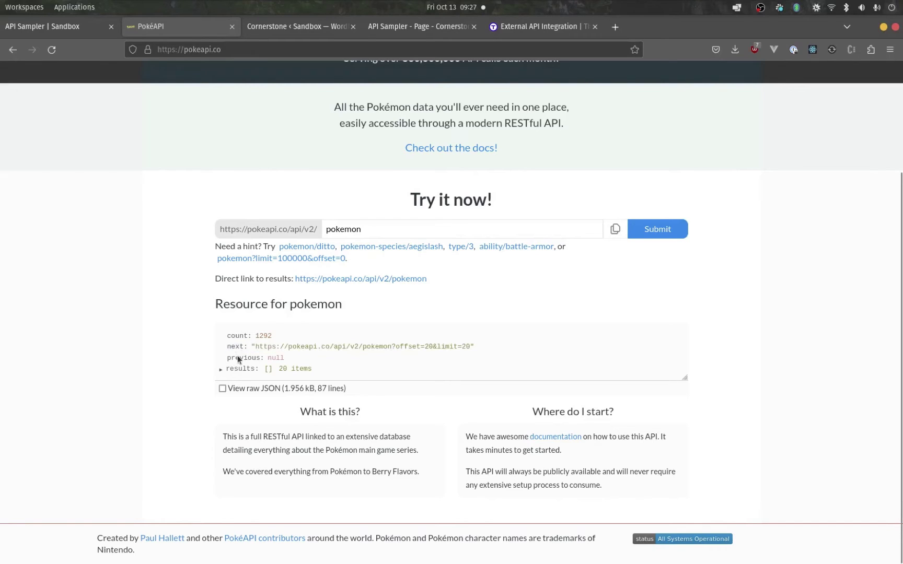
triple_click(237, 358)
left_click(241, 348)
left_click(222, 368)
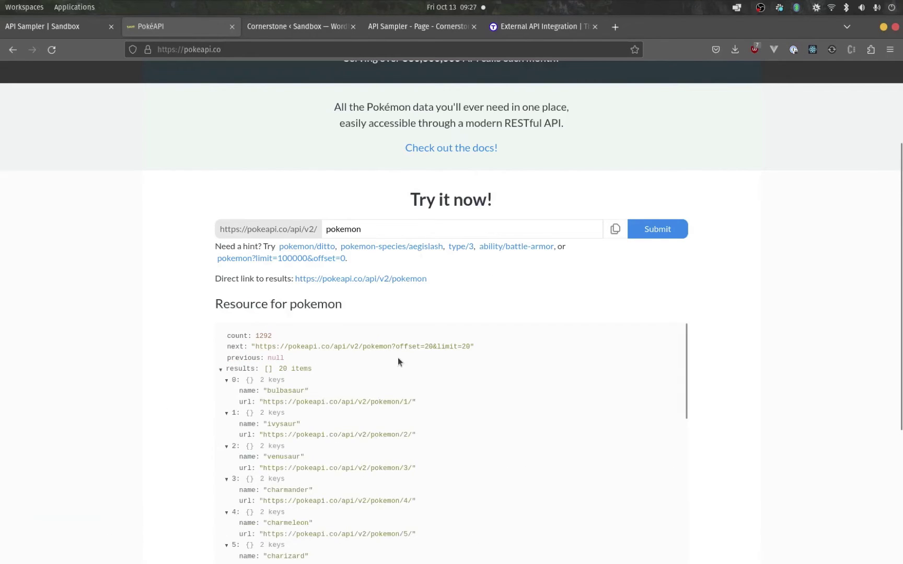
Zoom in and highlight the ?offset=20&limit=20 query string in the next URL.
double_click(398, 347)
left_click(437, 356)
key("ctrl+plus")
key("ctrl+plus")
key("ctrl+plus")
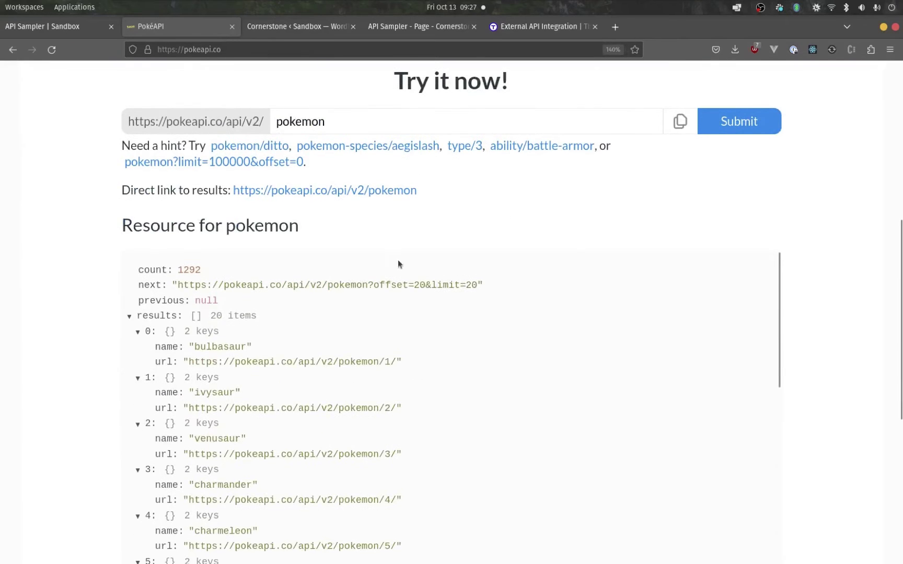
double_click(387, 286)
left_click_drag(433, 284, 474, 284)
left_click_drag(374, 286, 419, 288)
left_click(385, 286)
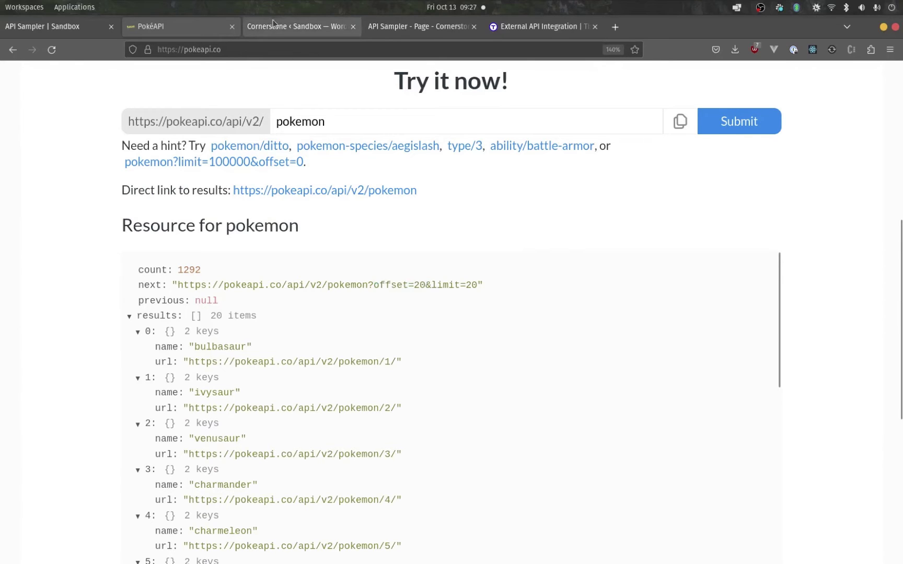
left_click_drag(371, 285, 474, 285)
left_click(380, 284)
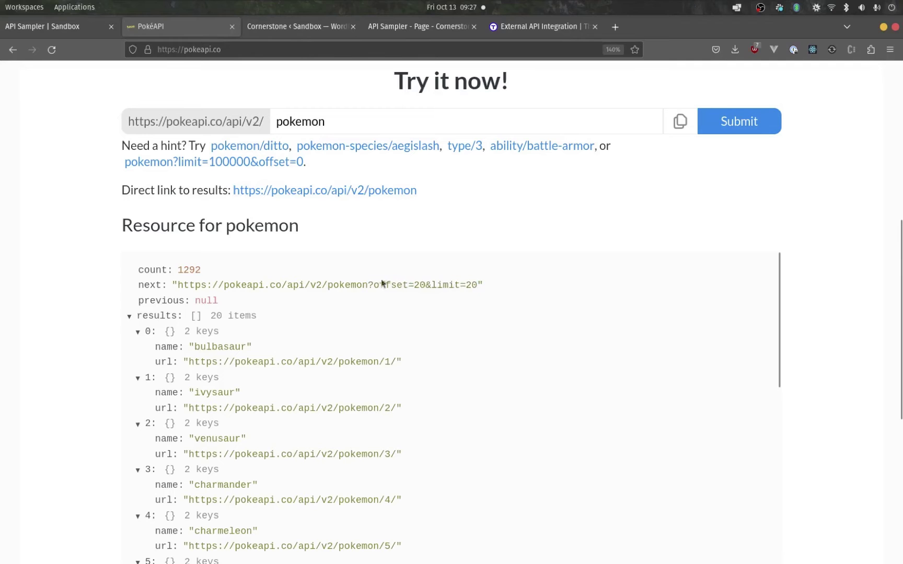
Glance at the Cornerstone editor, then re-examine the offset part of PokéAPI's next URL.
left_click(299, 25)
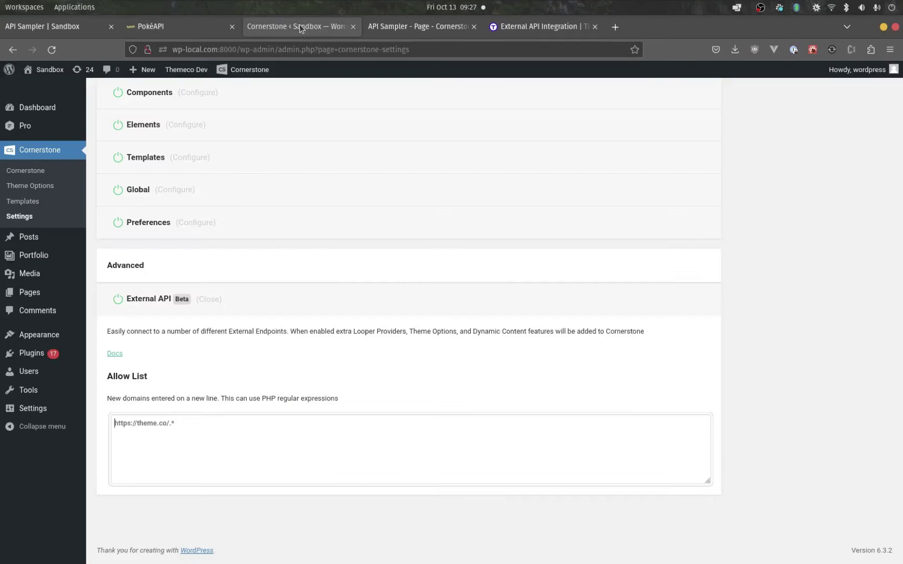
left_click(425, 24)
scroll(836, 314, "up", 3)
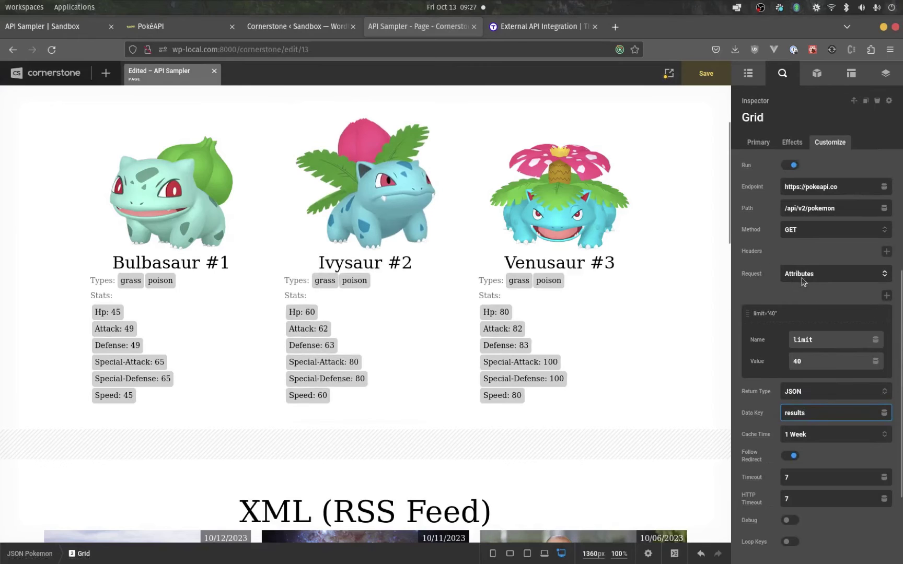
left_click(183, 22)
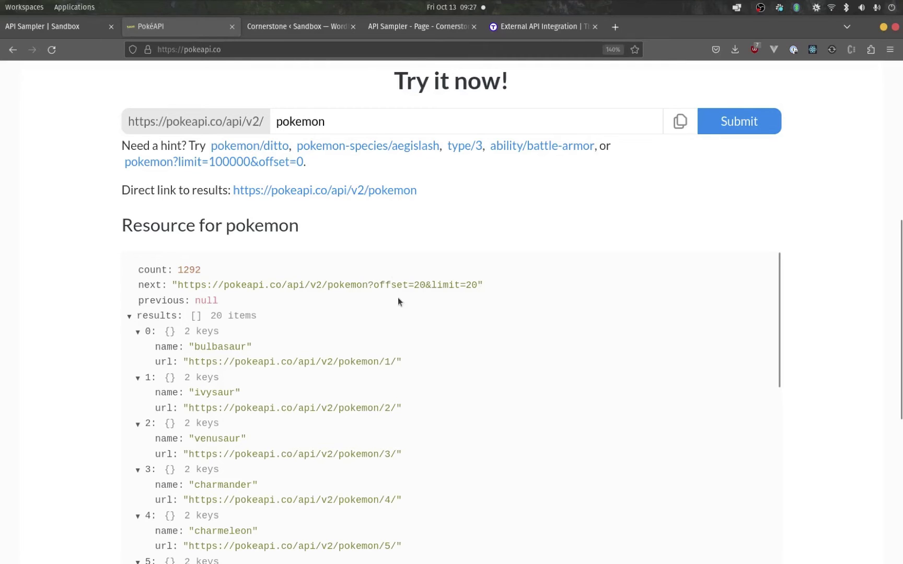
left_click_drag(379, 286, 482, 291)
left_click(370, 281)
left_click_drag(399, 282, 397, 285)
left_click(376, 287)
Back in the API Sampler editor, review the Grid's looper settings with API path /api/v2/pokemon.
left_click(302, 26)
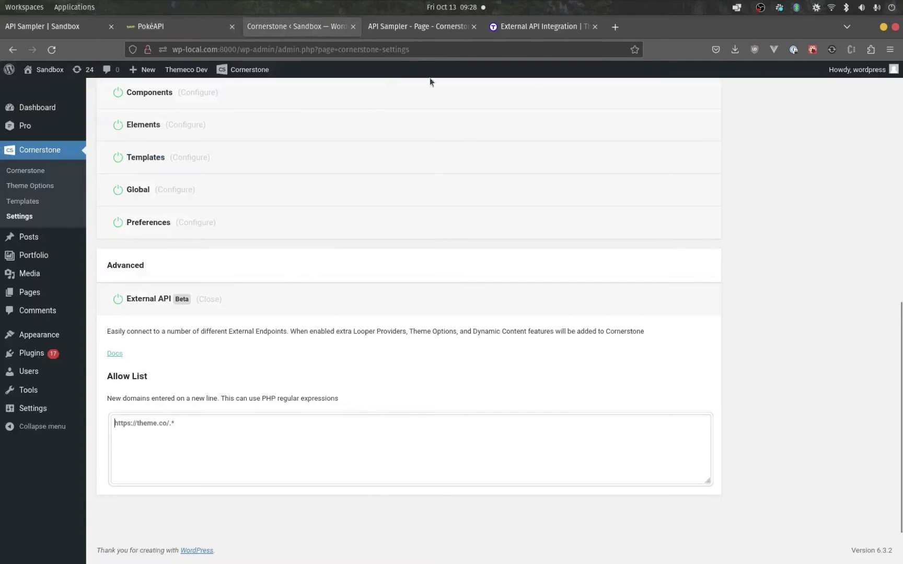
left_click(408, 26)
left_click(844, 207)
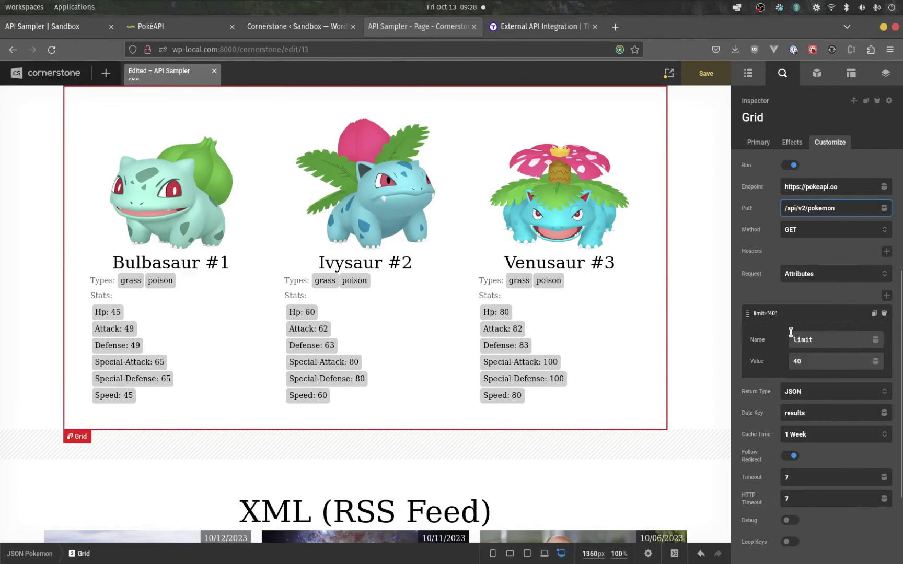
scroll(839, 326, "down", 4)
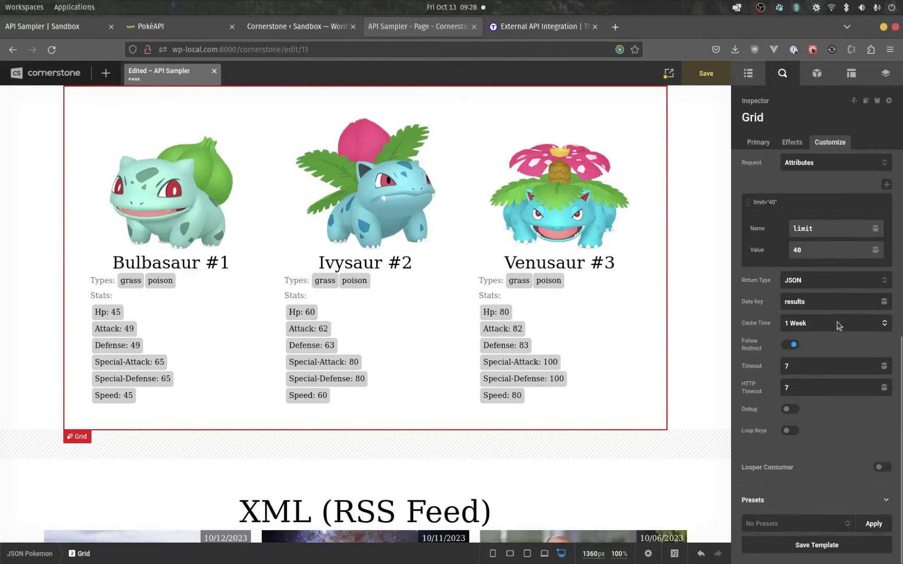
scroll(815, 335, "up", 6)
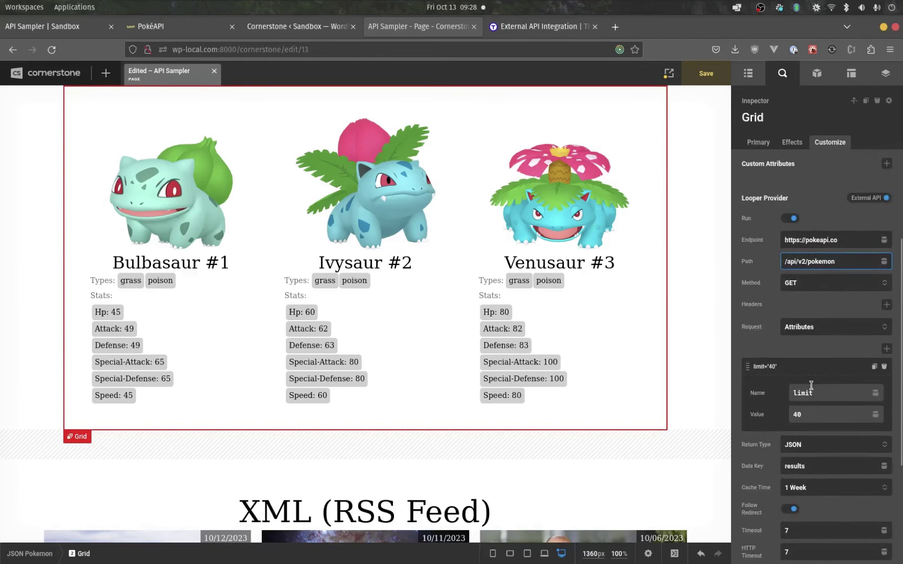
scroll(826, 289, "down", 6)
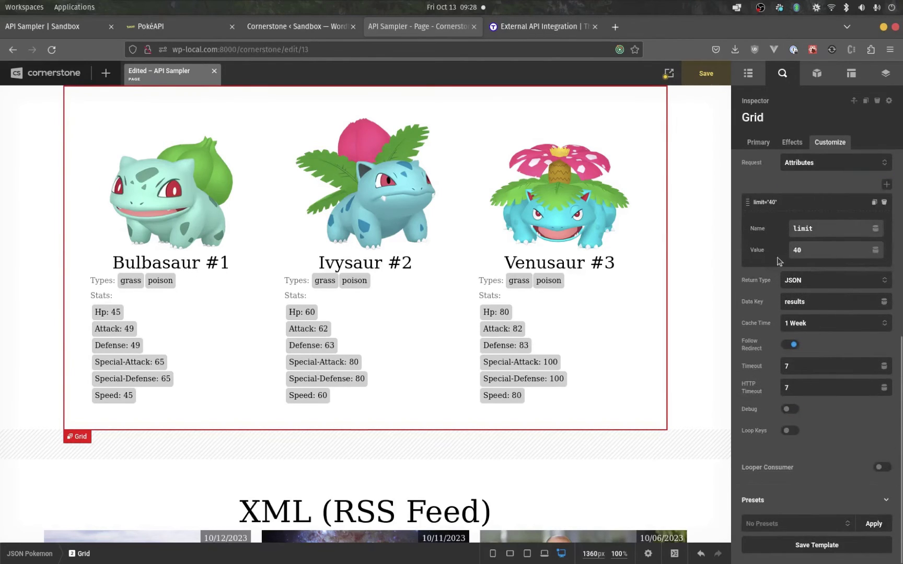
scroll(818, 282, "up", 6)
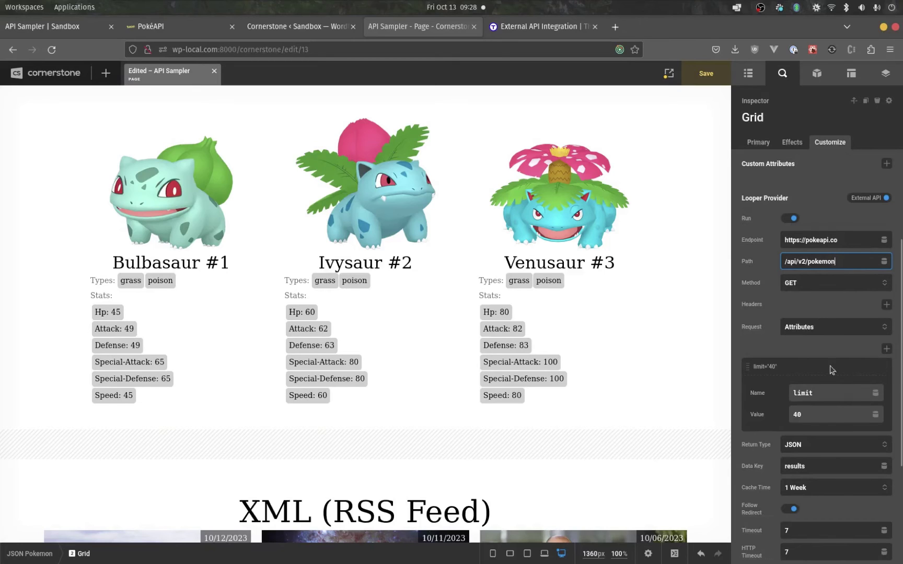
scroll(818, 296, "down", 4)
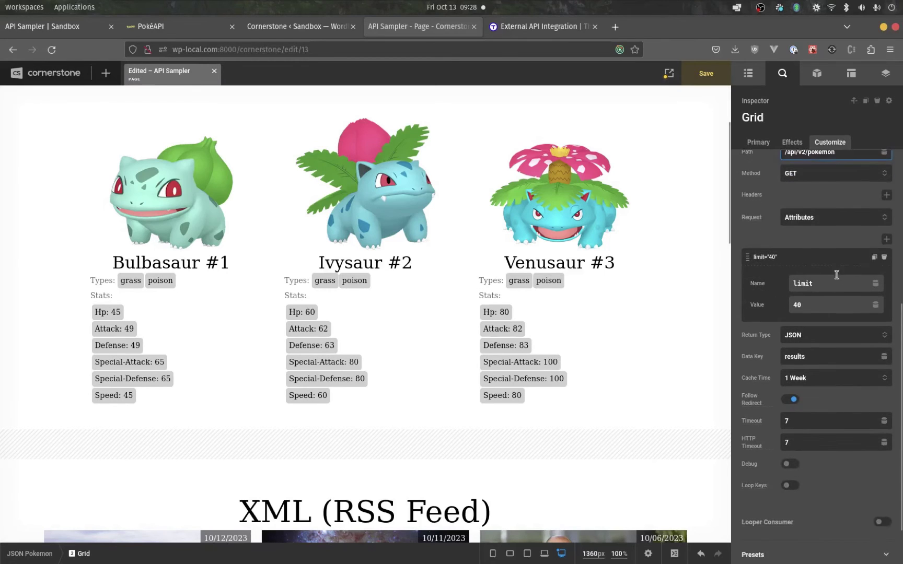
scroll(818, 297, "up", 2)
scroll(807, 321, "down", 4)
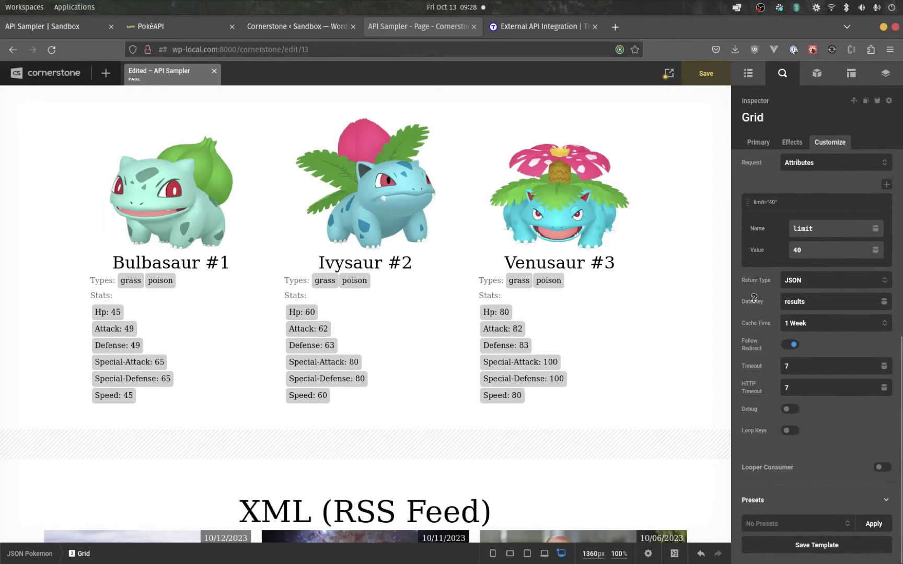
Check that the Grid's Data Key reads 'results', comparing against the PokéAPI response.
double_click(800, 303)
left_click(813, 302)
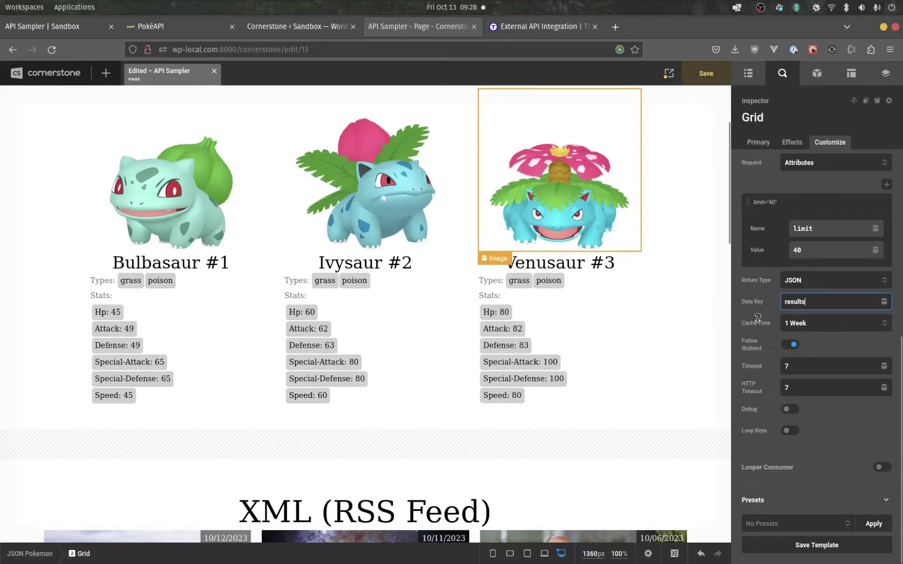
left_click(275, 30)
left_click(185, 25)
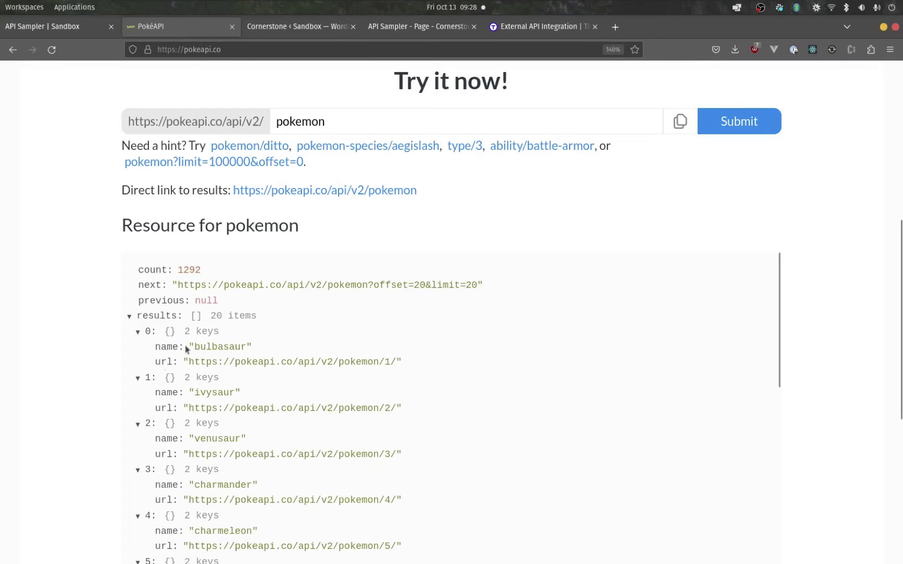
left_click(397, 27)
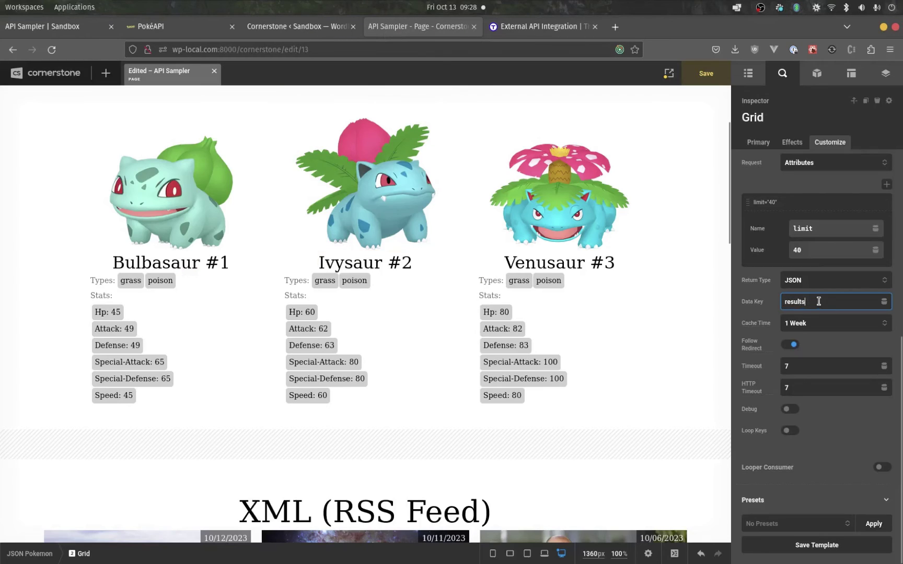
mouse_move(750, 321)
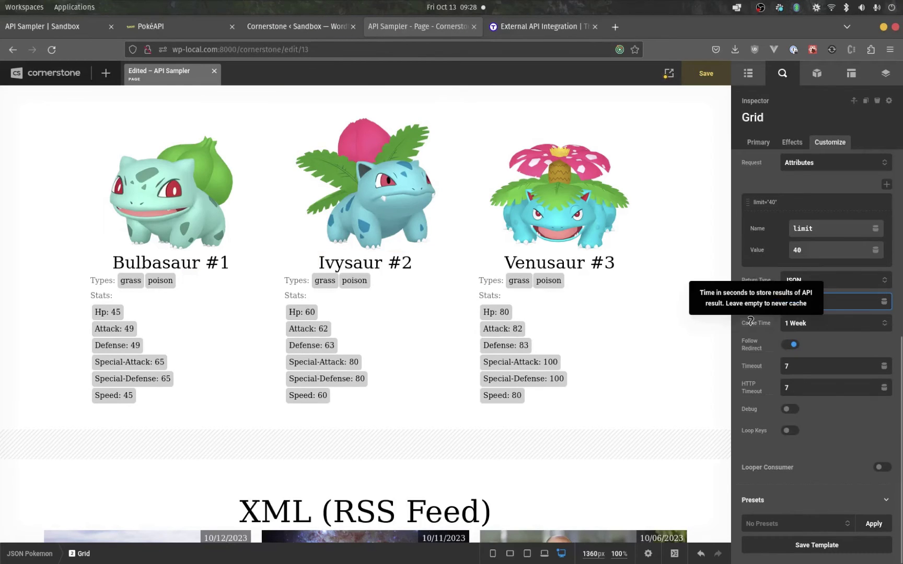
left_click(814, 325)
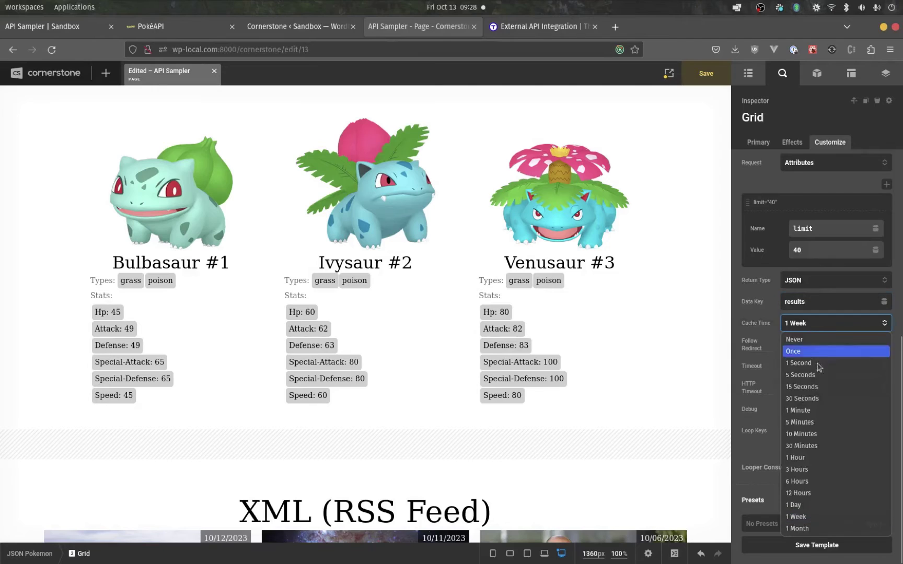
left_click(772, 316)
left_click(776, 319)
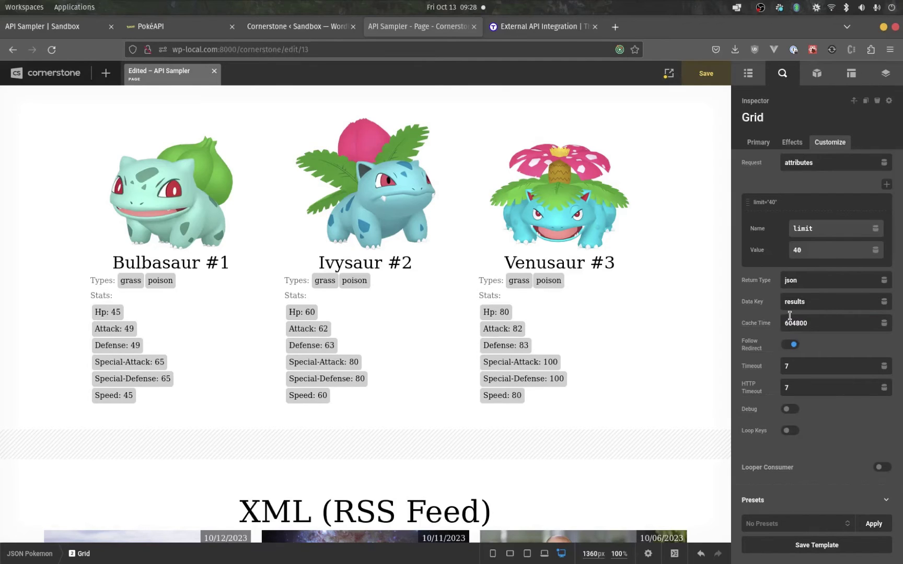
left_click(790, 318)
left_click(790, 318)
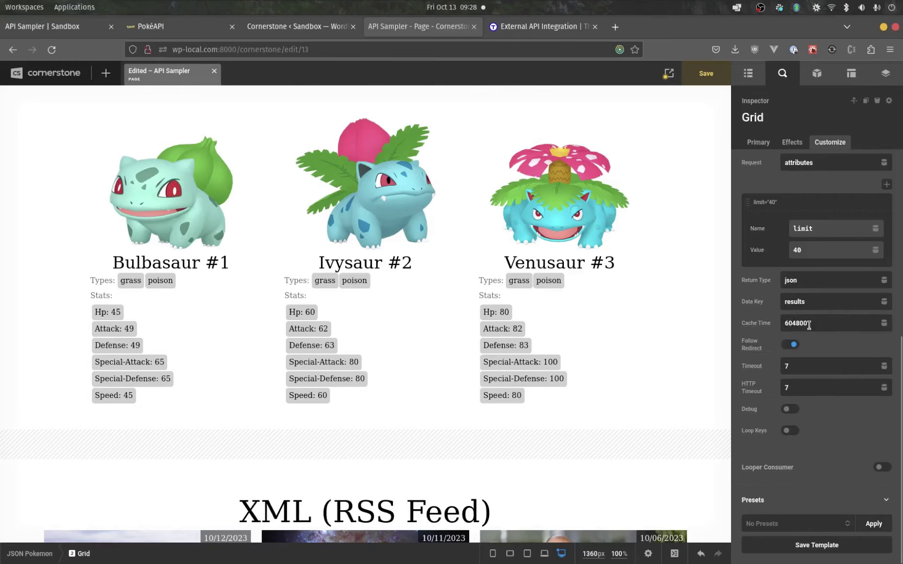
left_click(884, 323)
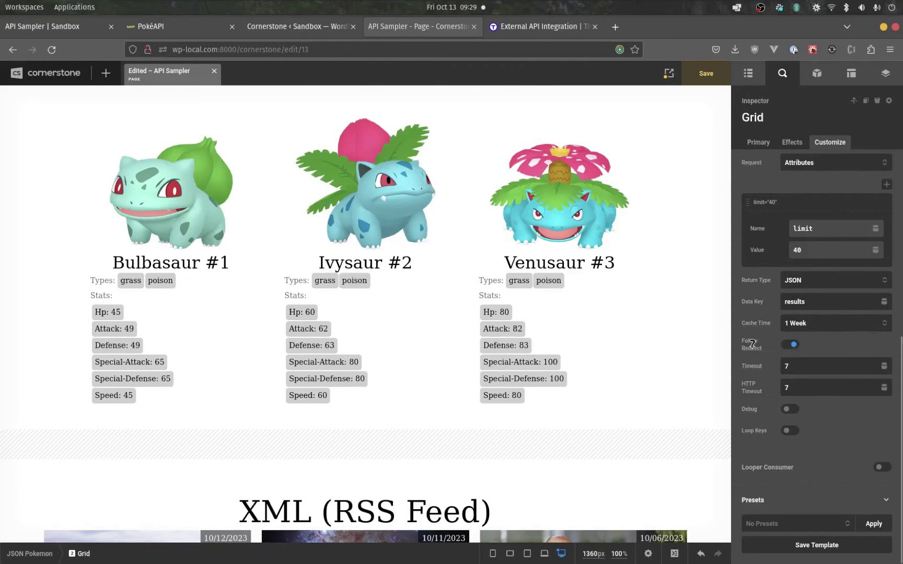
mouse_move(752, 343)
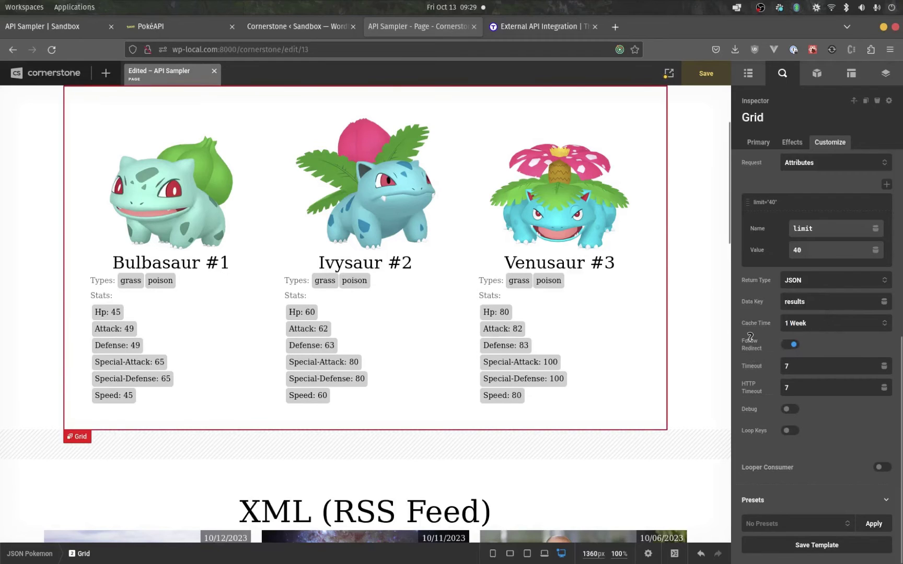
scroll(812, 285, "up", 6)
scroll(791, 414, "down", 6)
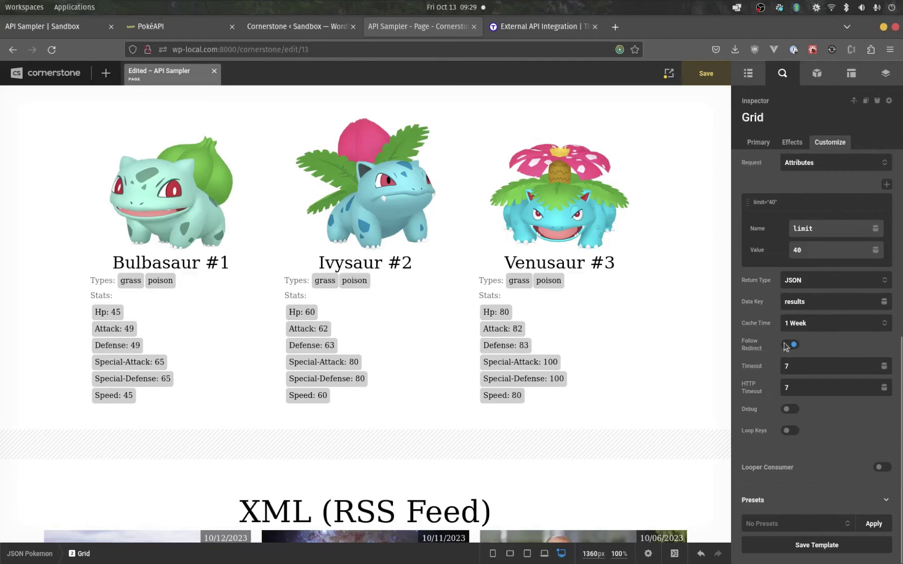
left_click(804, 322)
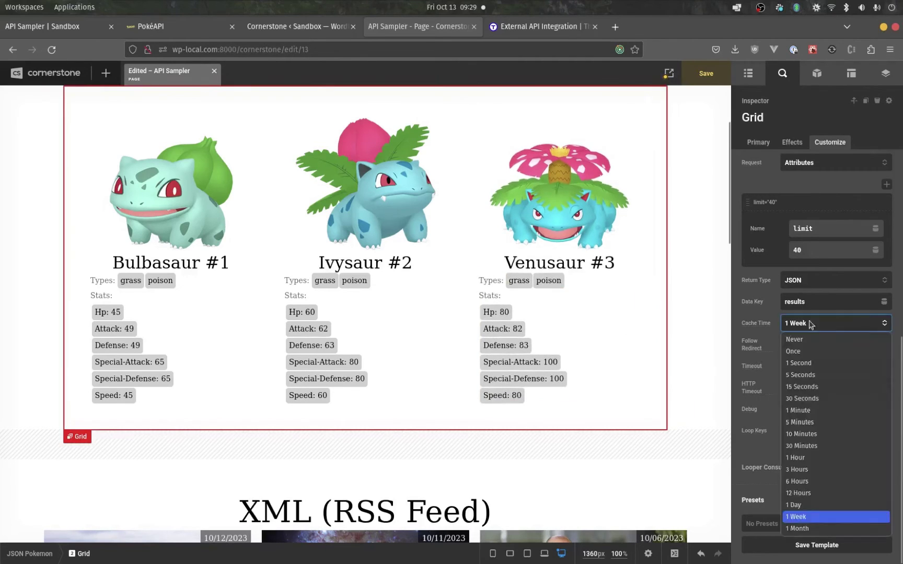
left_click(818, 324)
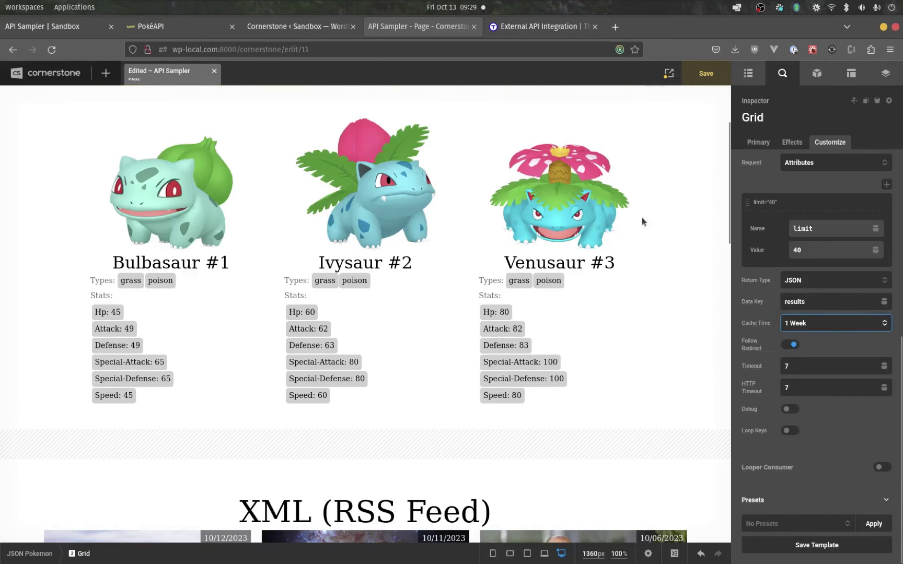
left_click(319, 30)
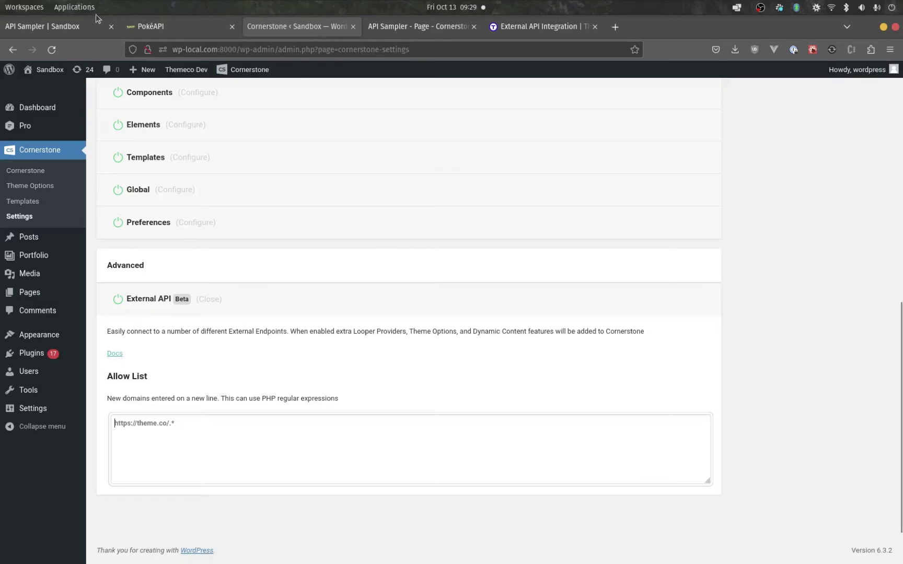
key("ctrl+1")
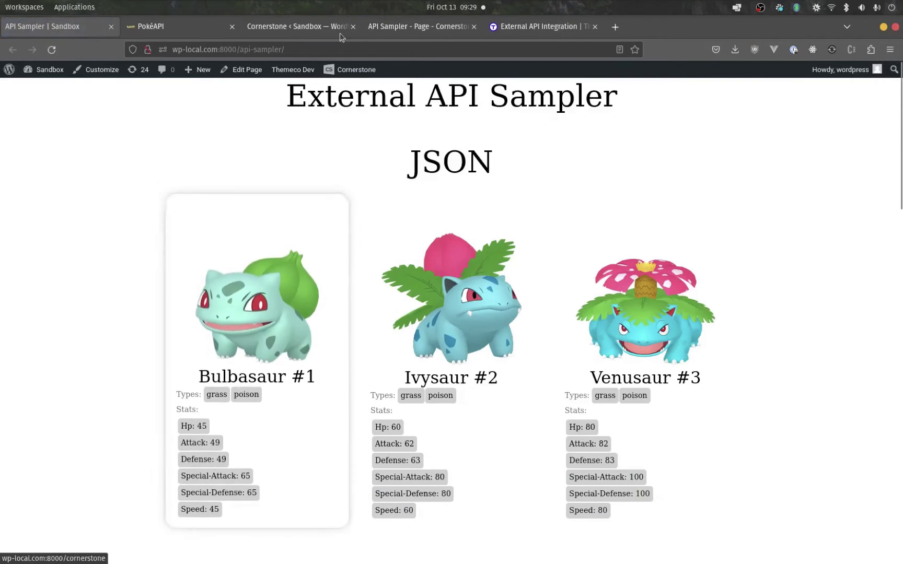
left_click(423, 26)
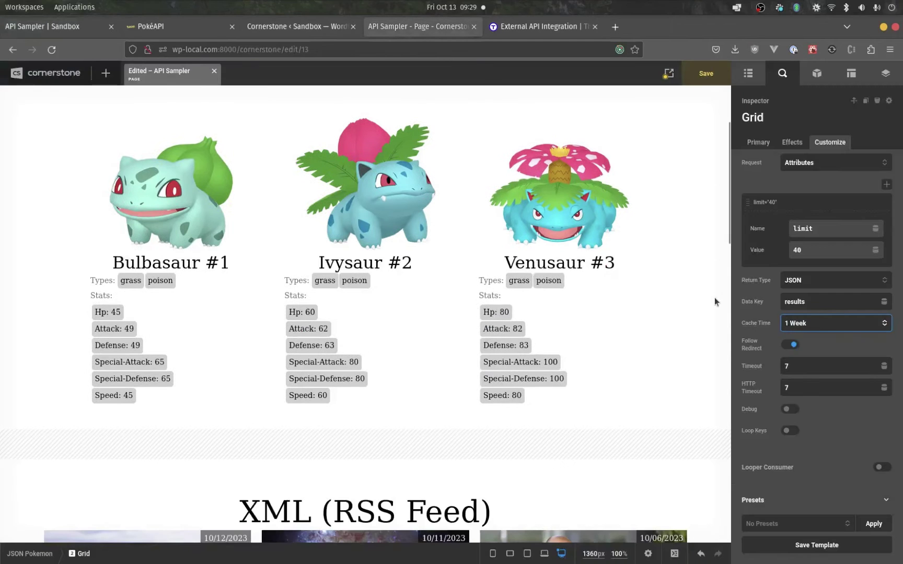
left_click(816, 366)
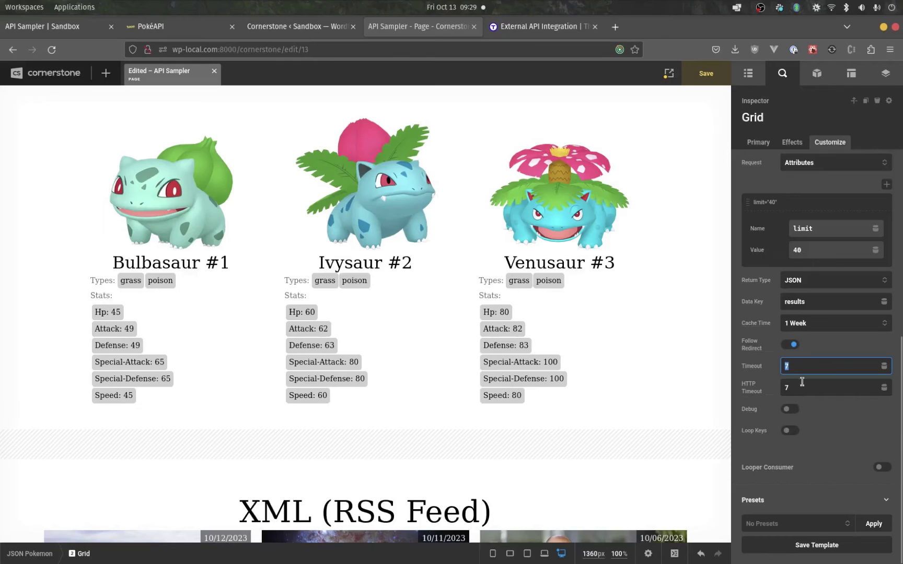
key("Tab")
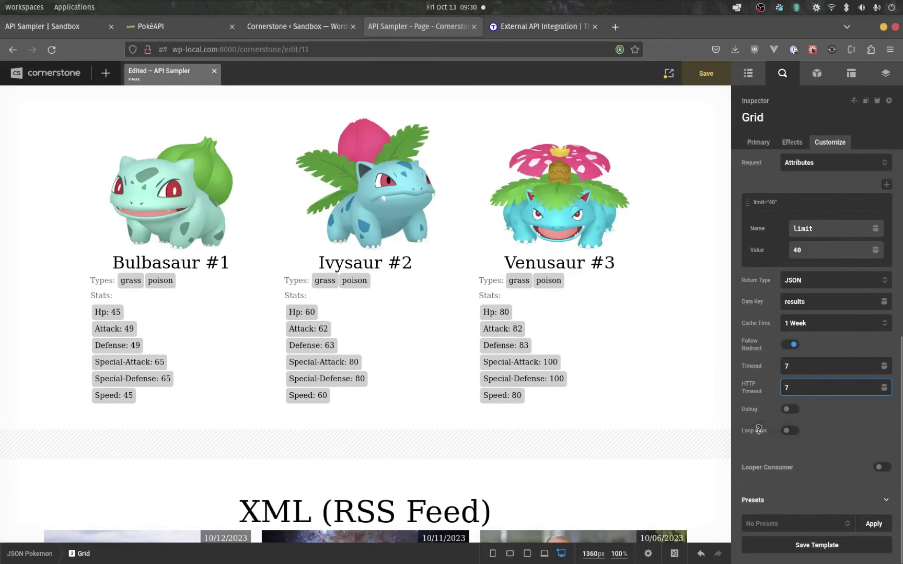
scroll(669, 401, "down", 4)
Review the XML RSS Feed section's feed Url and Image Key enclosure_attr.url parameters, then its looper provider settings.
left_click(719, 341)
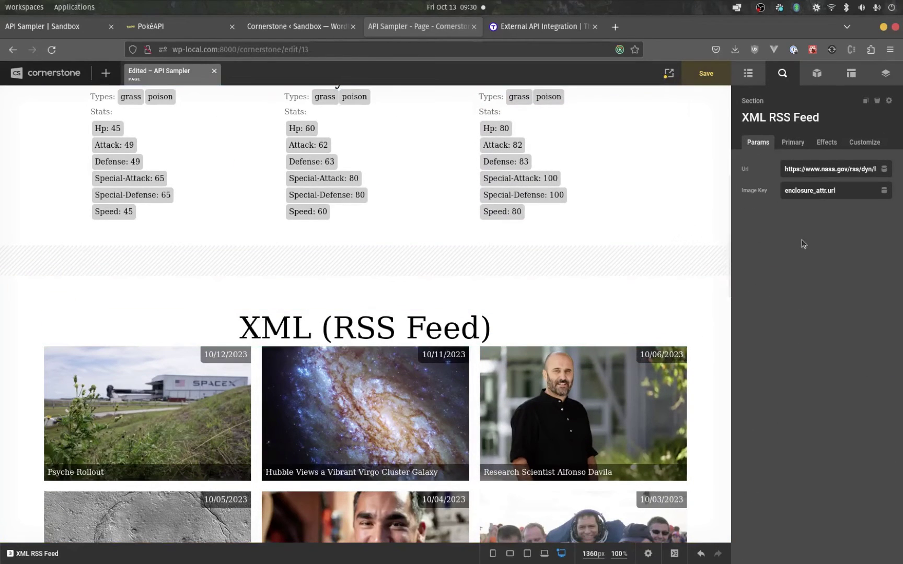
triple_click(829, 168)
left_click(826, 189)
left_click(823, 222)
triple_click(820, 189)
left_click(820, 218)
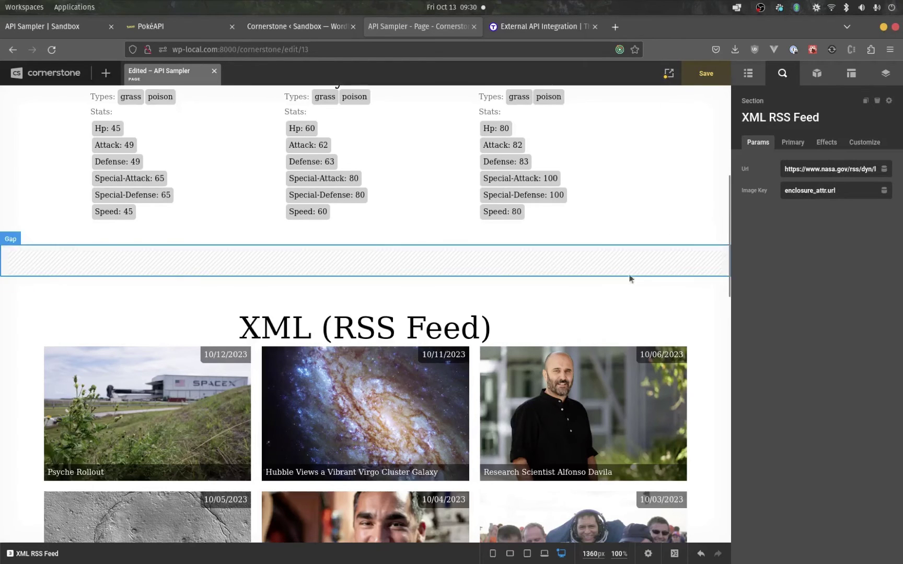
scroll(643, 287, "down", 3)
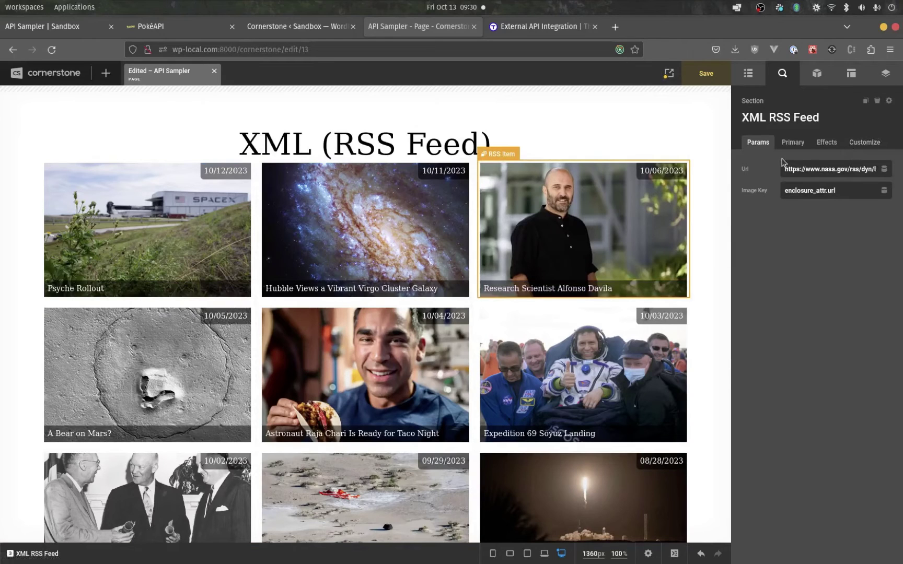
left_click(814, 165)
left_click(875, 147)
scroll(843, 295, "down", 3)
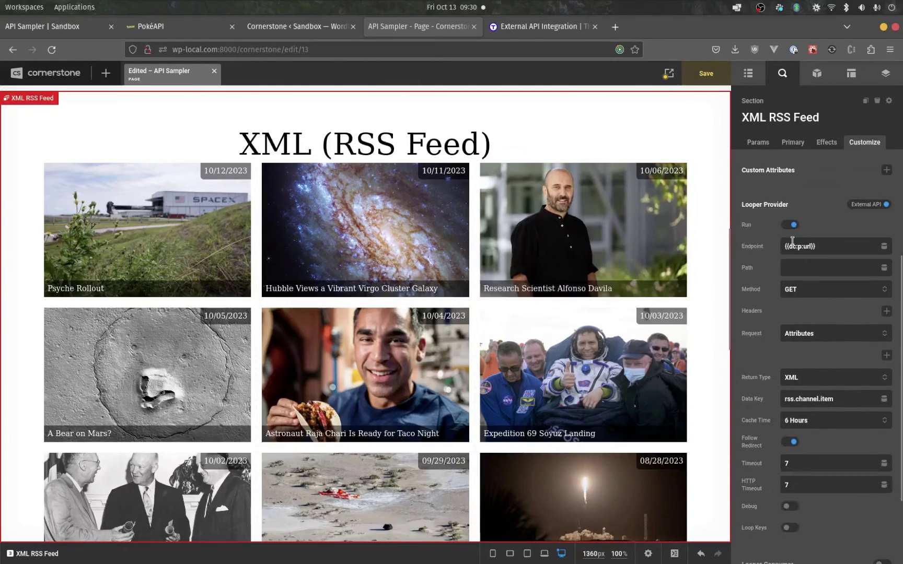
left_click(816, 241)
left_click(856, 266)
left_click(828, 241)
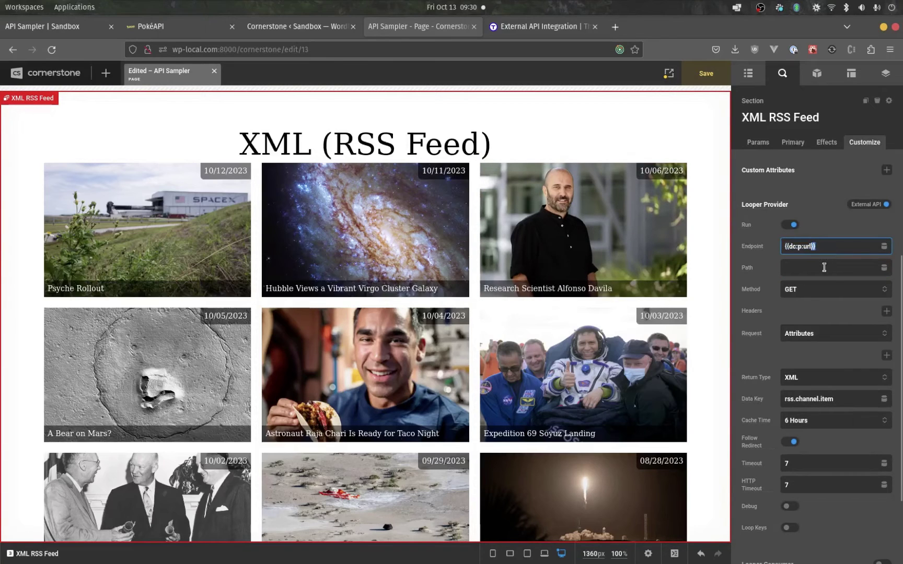
left_click(824, 267)
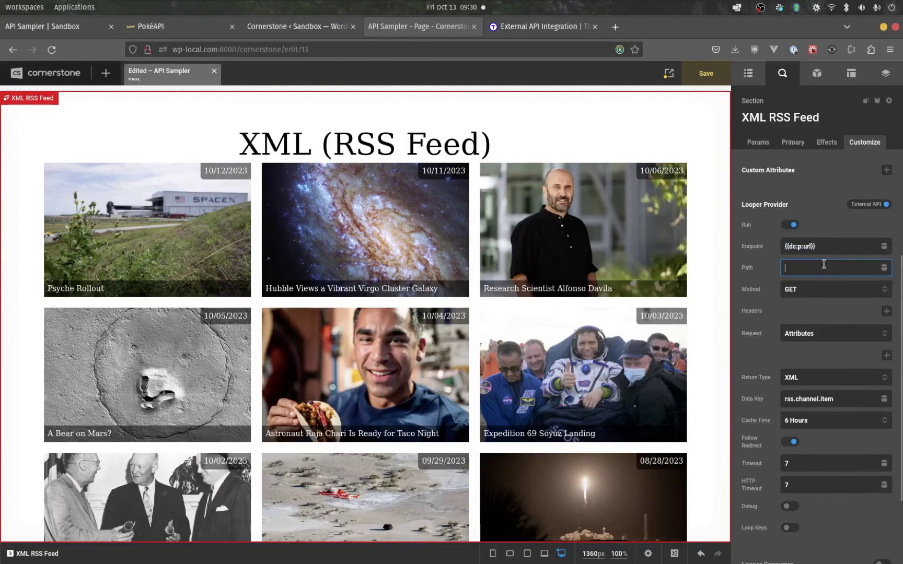
left_click(759, 140)
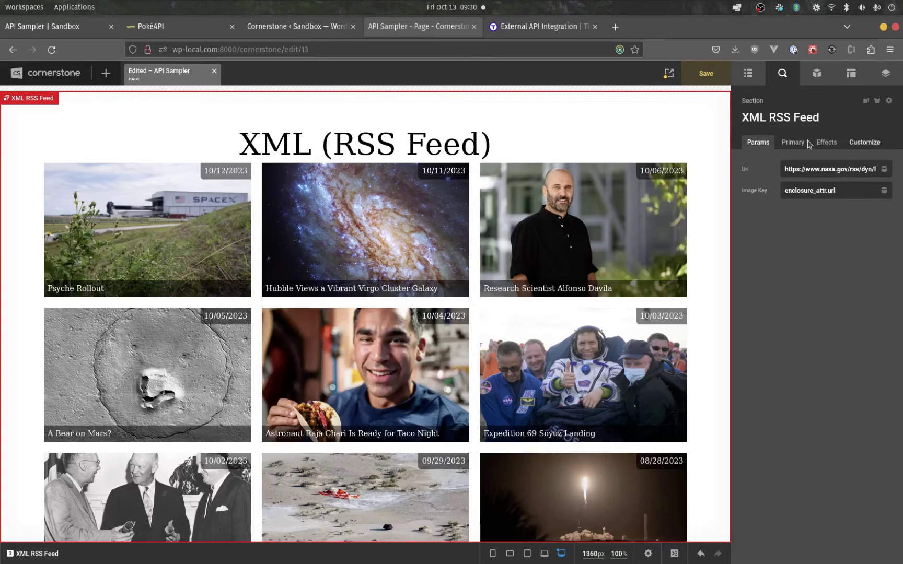
left_click(794, 166)
left_click(854, 238)
left_click(805, 167)
left_click(816, 213)
left_click(865, 142)
scroll(815, 360, "down", 5)
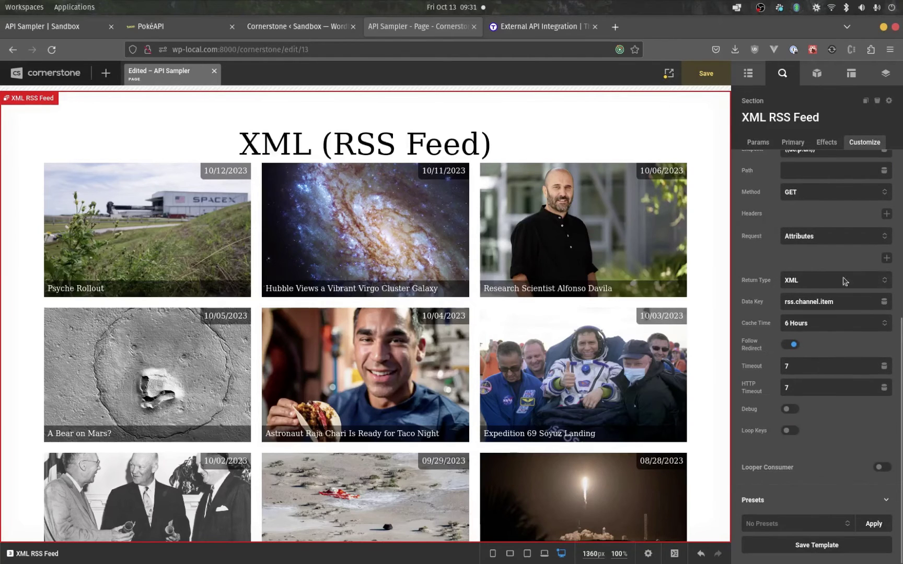
scroll(710, 324, "up", 7)
scroll(695, 343, "down", 4)
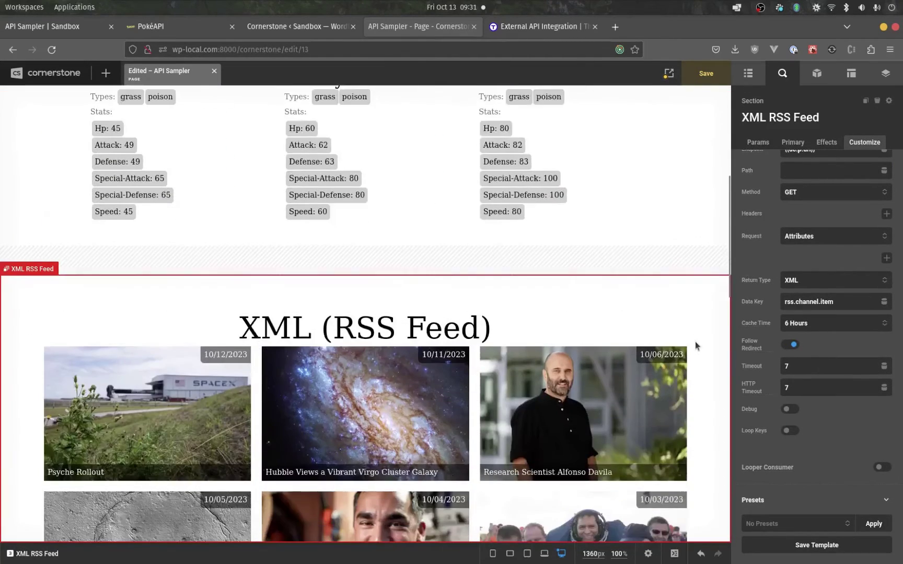
scroll(695, 343, "down", 5)
triple_click(829, 302)
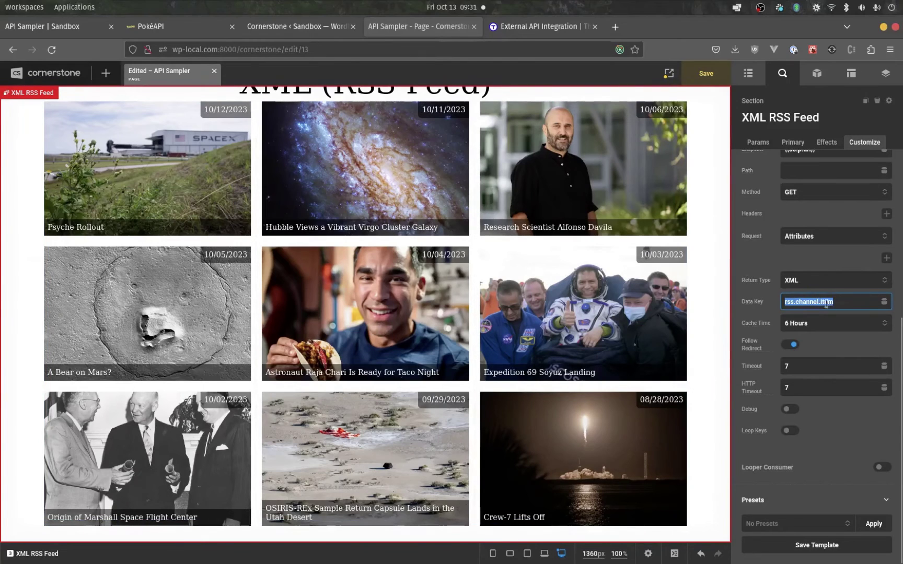
left_click(833, 301)
left_click(808, 304)
left_click_drag(788, 302, 805, 301)
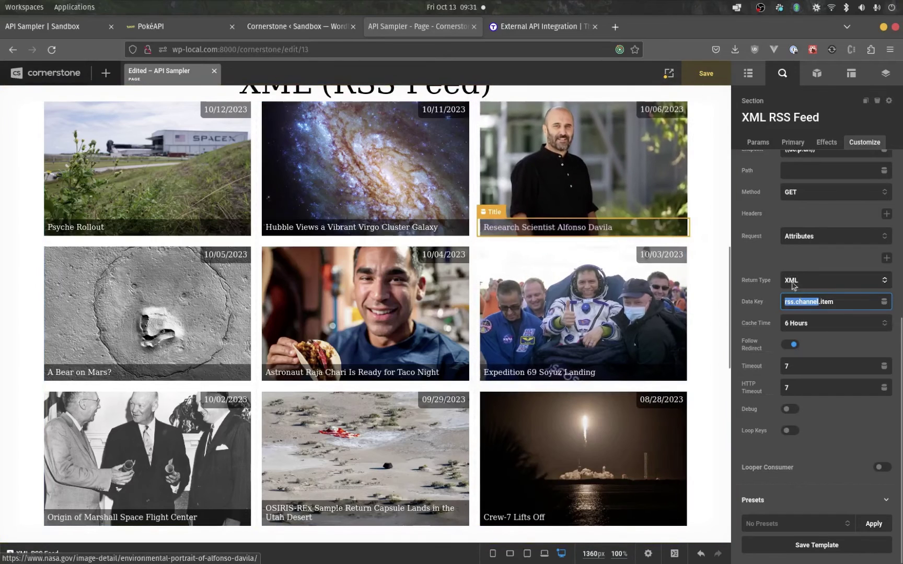
triple_click(805, 303)
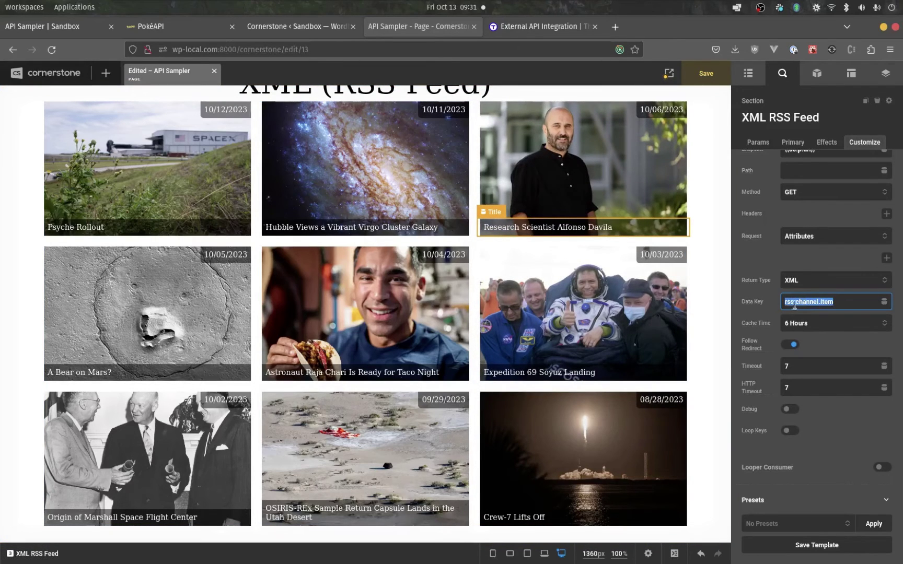
left_click(803, 301)
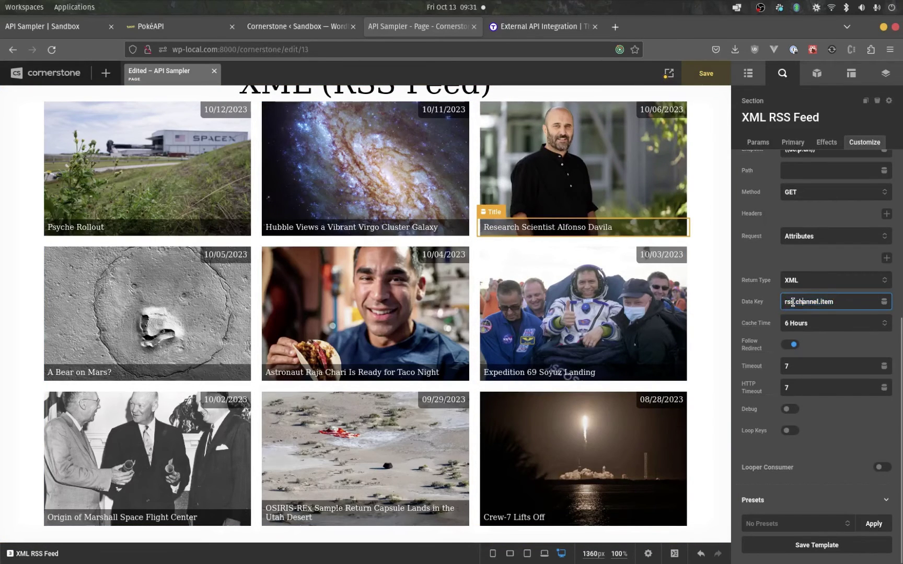
double_click(803, 302)
double_click(804, 301)
double_click(798, 304)
left_click(805, 301)
double_click(802, 302)
double_click(830, 300)
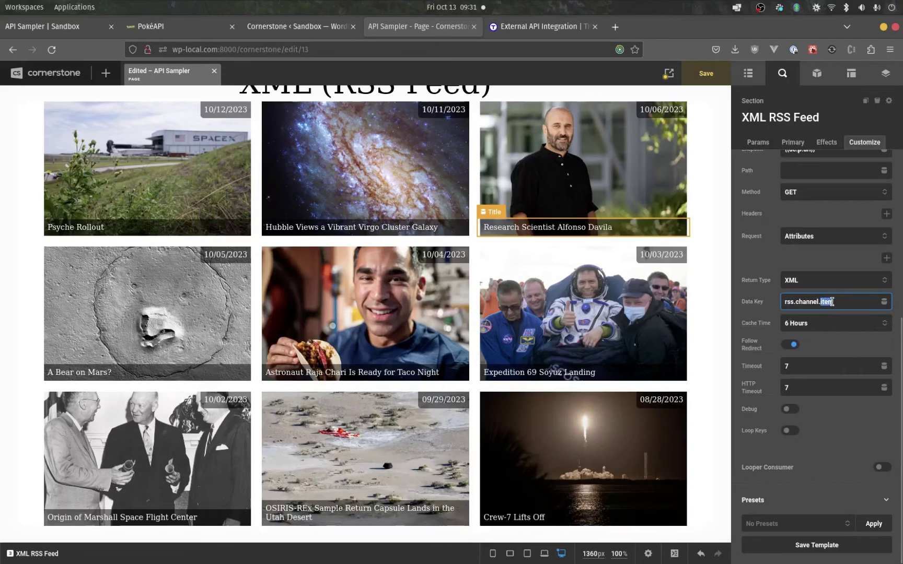
left_click(825, 303)
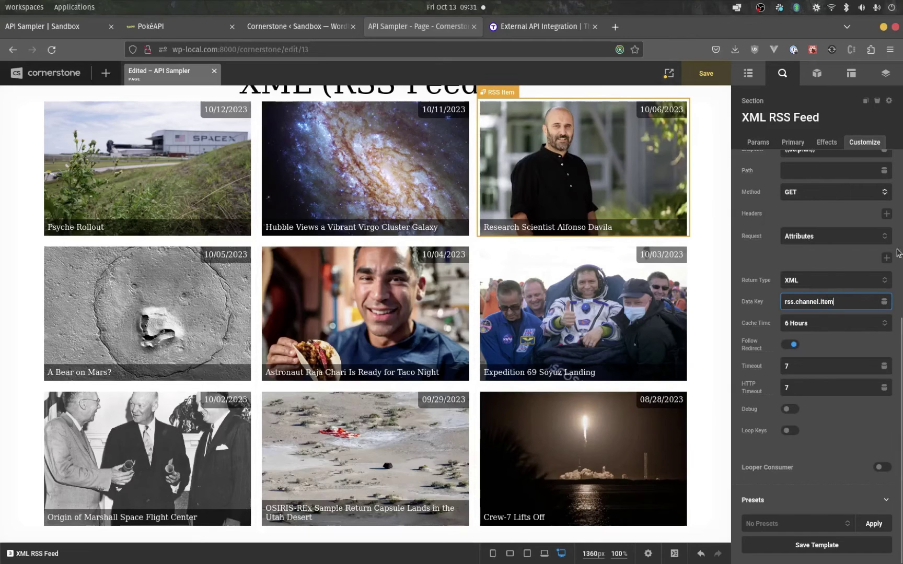
scroll(680, 293, "down", 5)
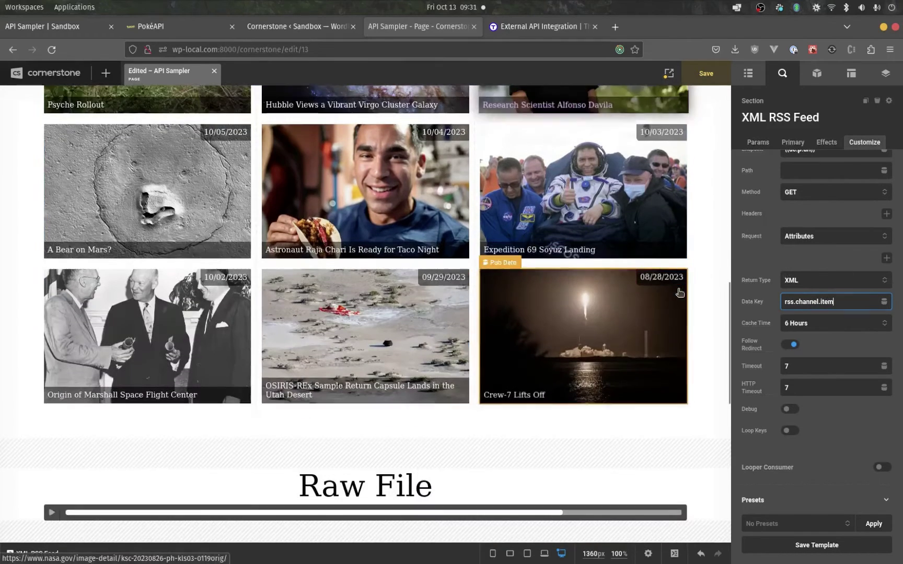
Keep the 6 Hours cache time, inspect Image Key enclosure_attr.url, then view the section's Primary settings.
left_click(816, 324)
left_click(817, 324)
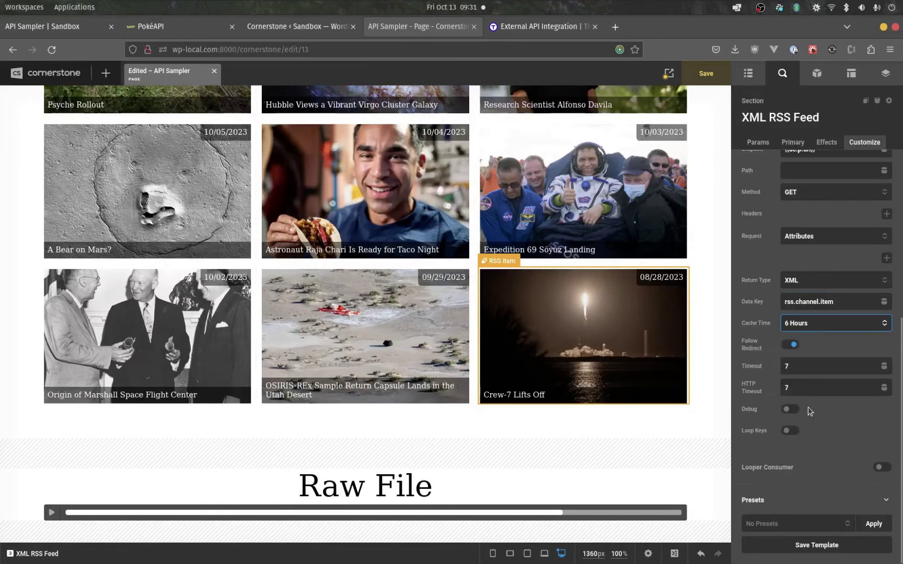
left_click(758, 143)
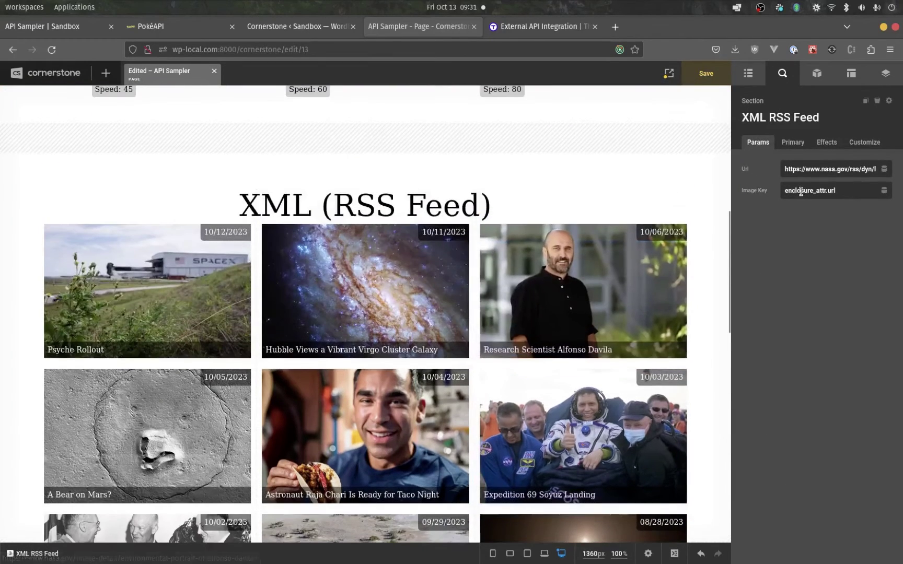
left_click_drag(786, 191, 845, 211)
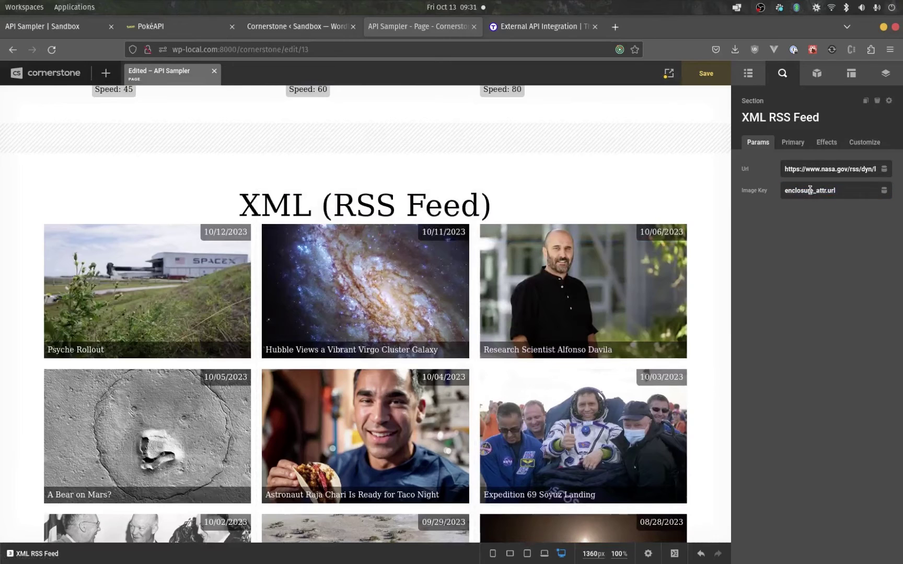
double_click(816, 191)
key("End")
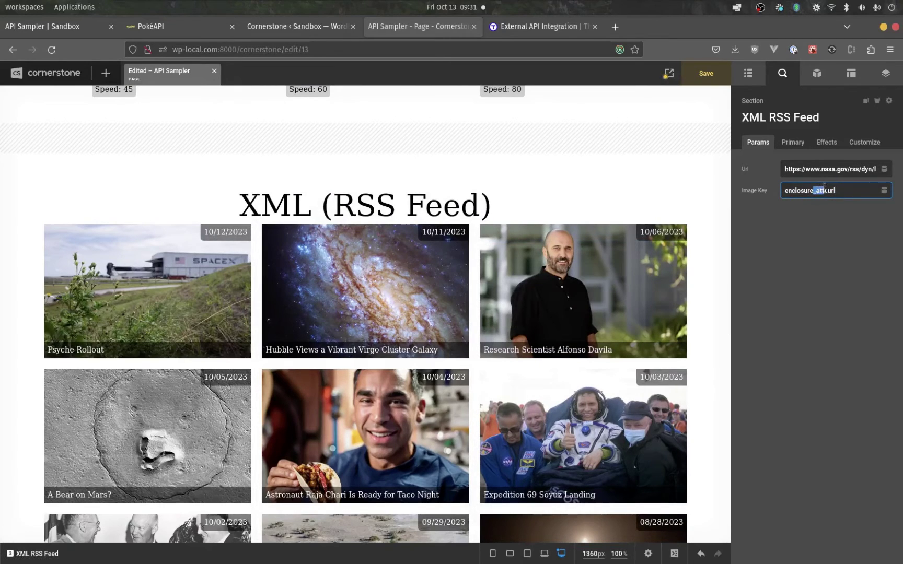
left_click(798, 275)
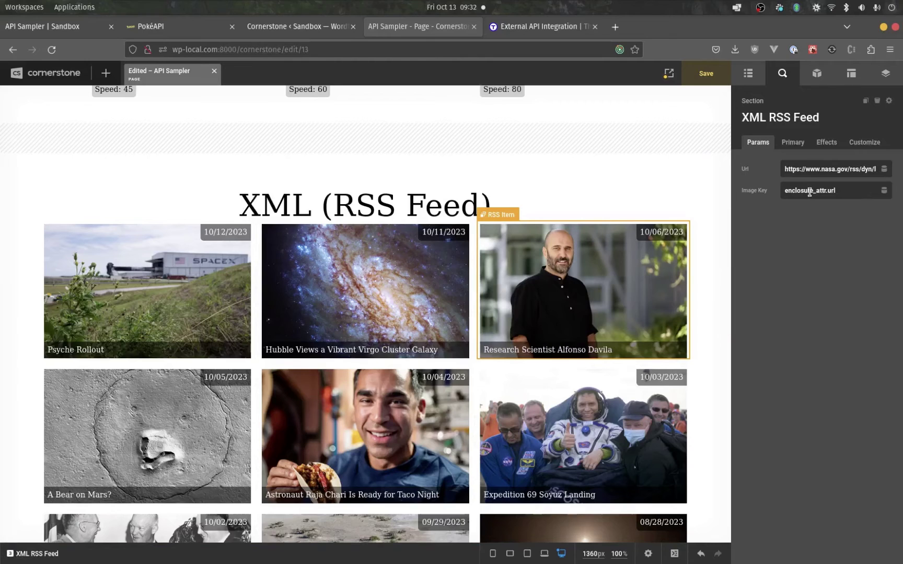
left_click(830, 189)
left_click(841, 192)
left_click(841, 190)
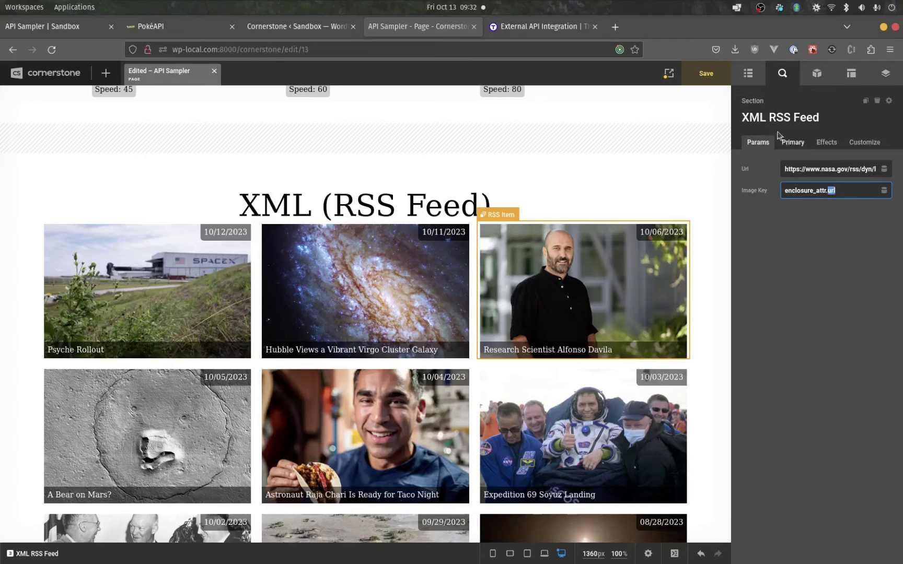
left_click(792, 143)
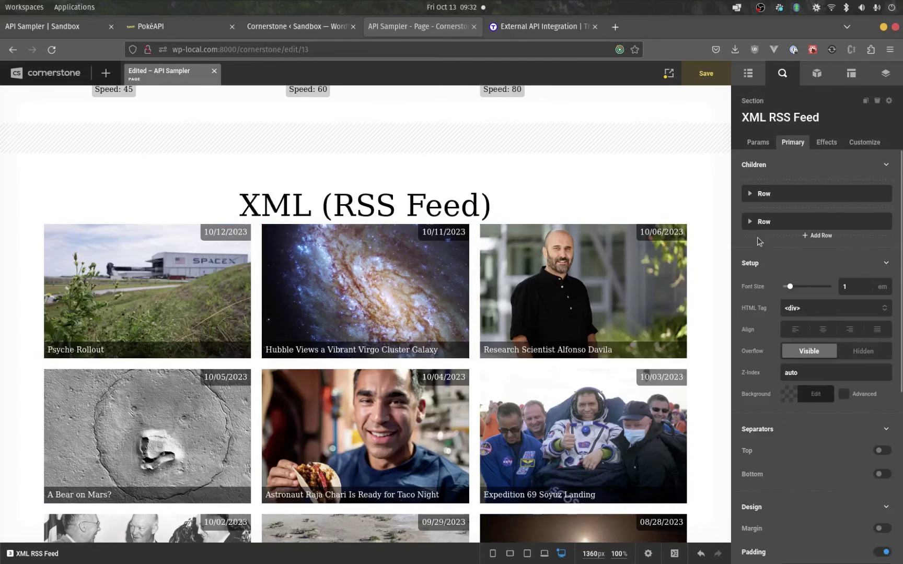
Select the RSS Item column and review its looper consumer and background settings.
left_click(580, 292)
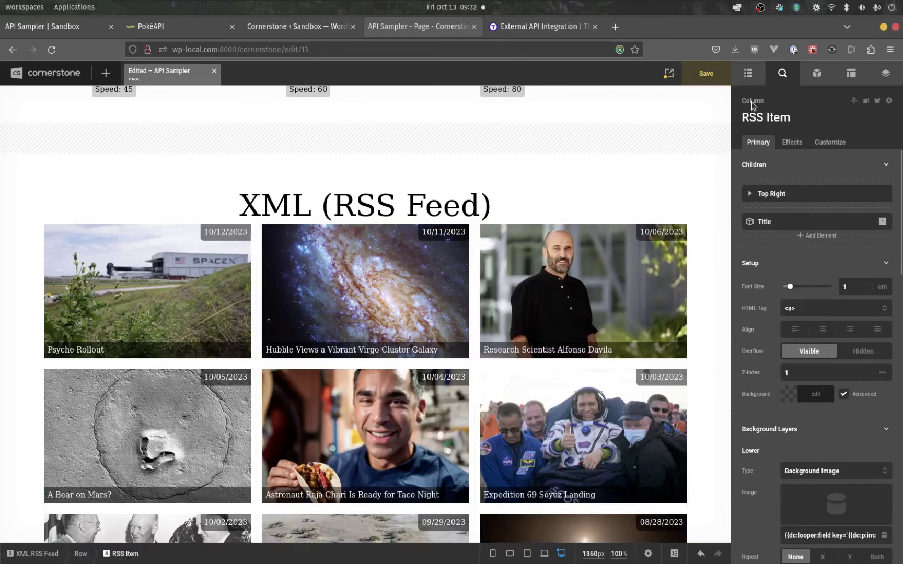
left_click(829, 142)
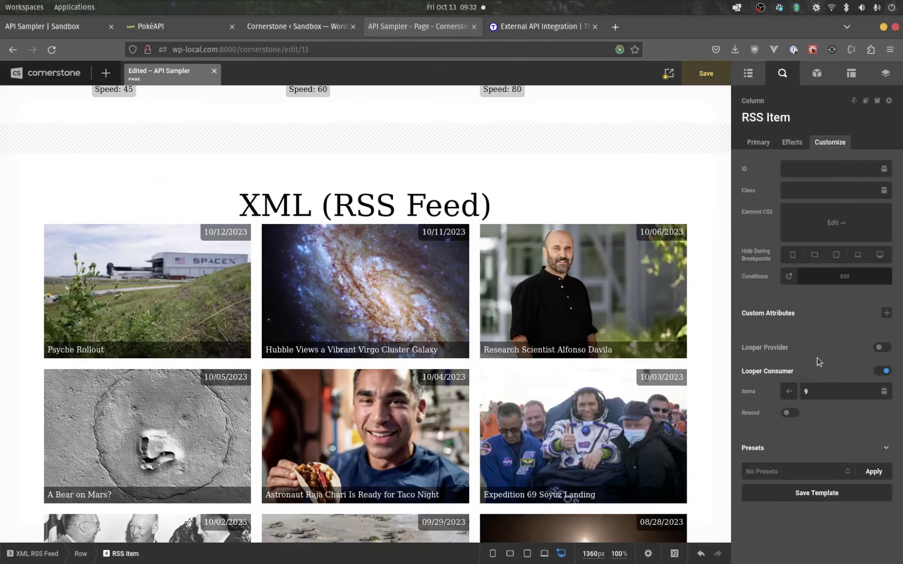
left_click(758, 142)
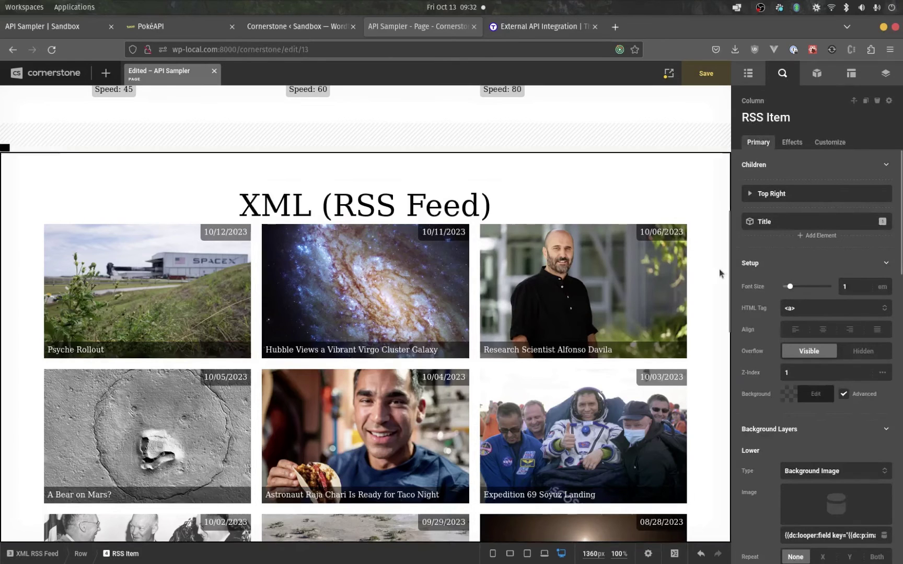
left_click(764, 196)
scroll(832, 309, "down", 1)
scroll(832, 310, "down", 5)
Examine the background image value's looper field and image_key reference.
left_click_drag(816, 333, 845, 333)
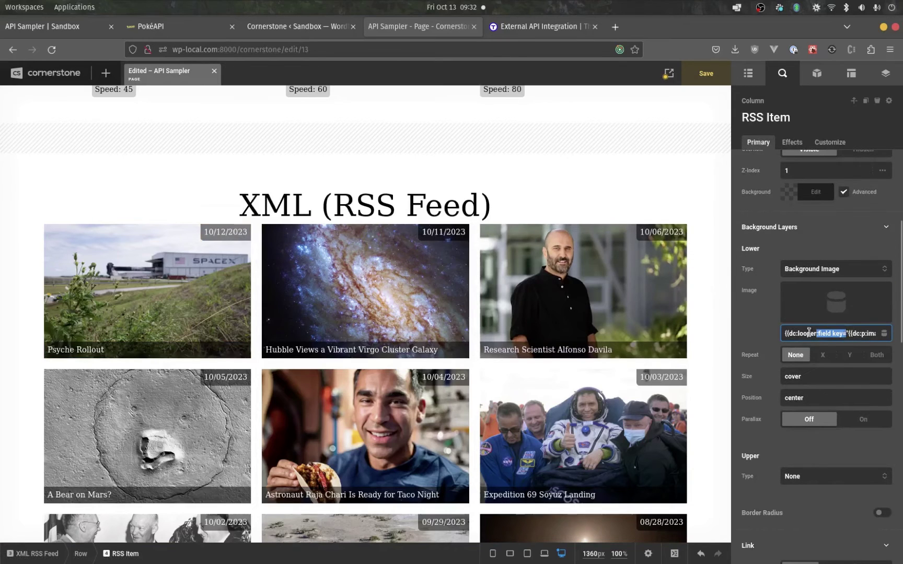
left_click(790, 334)
left_click_drag(785, 335, 817, 333)
left_click(818, 333)
double_click(840, 333)
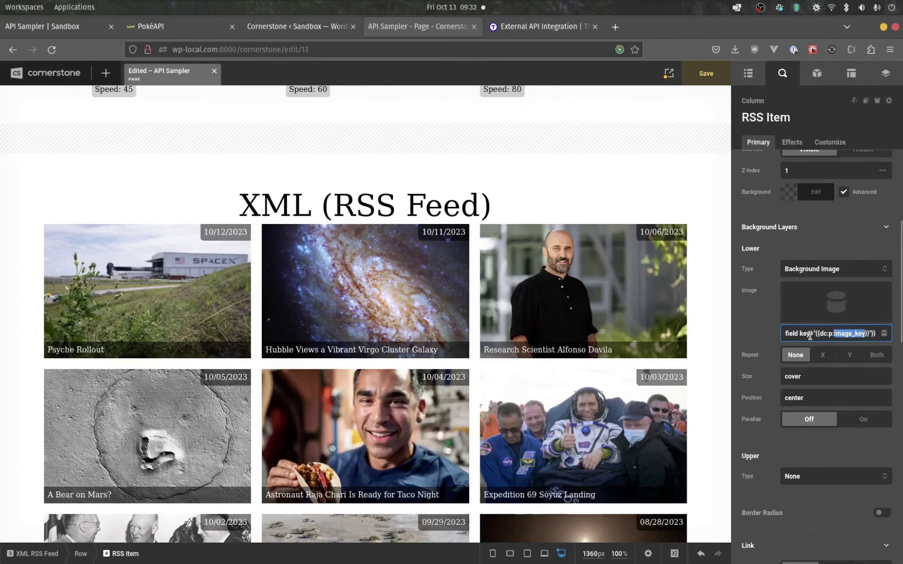
left_click(817, 335)
left_click_drag(818, 334, 777, 337)
left_click(880, 334)
left_click(782, 337)
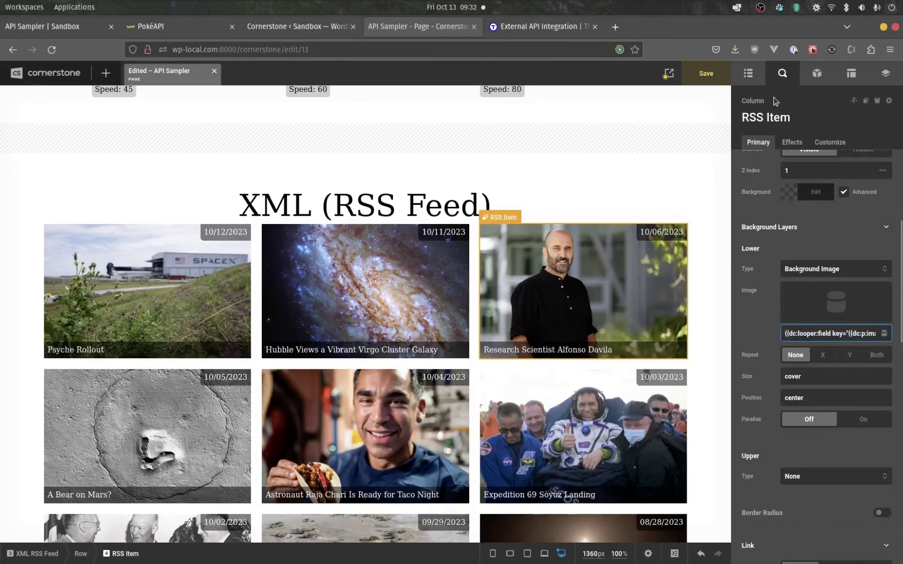
Show the page outline, scrolling past the XML RSS Feed section's rows.
left_click(748, 73)
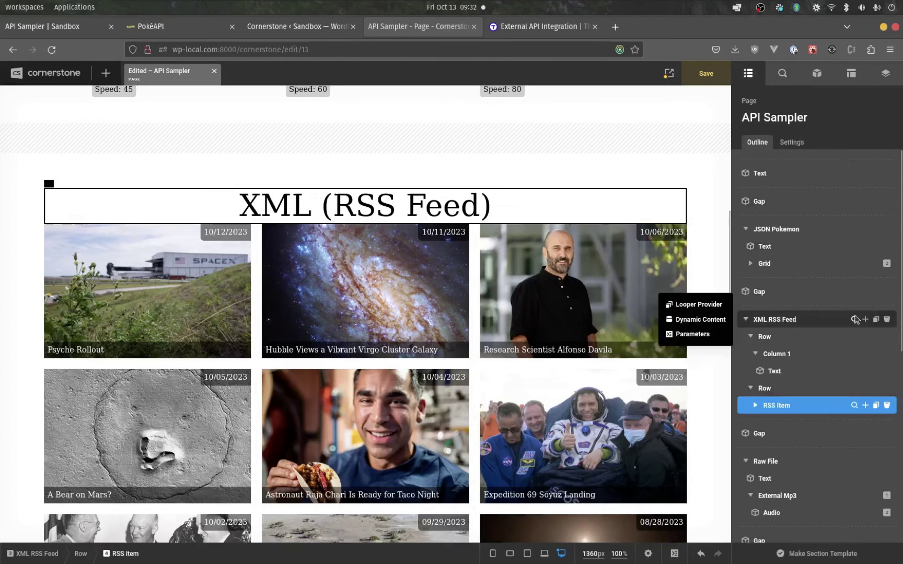
left_click(855, 320)
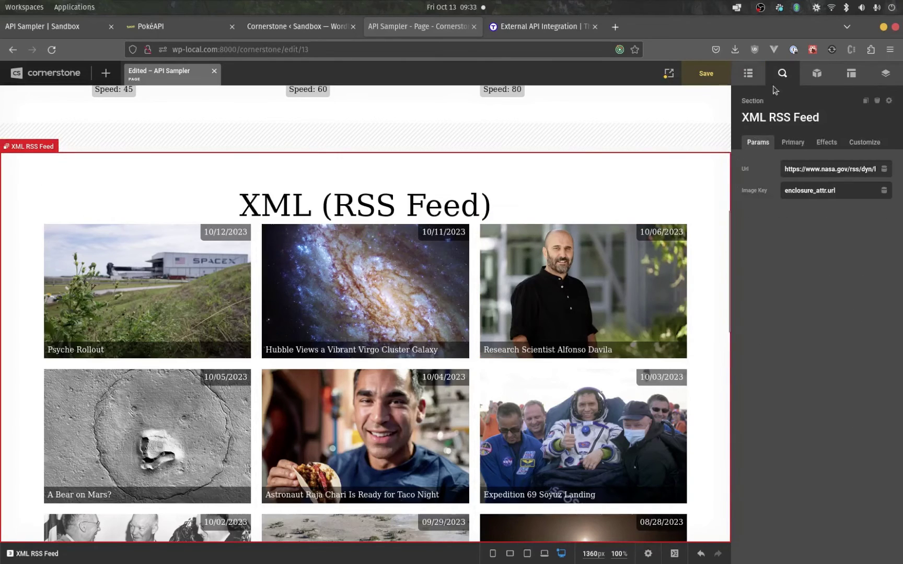
left_click(748, 73)
scroll(655, 234, "down", 6)
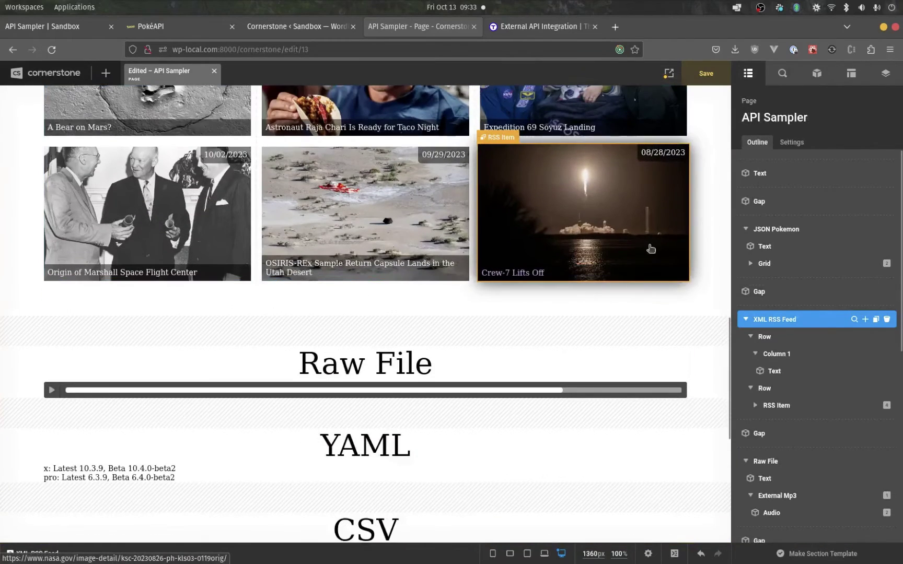
scroll(664, 209, "down", 2)
Check the Raw File audio player, then open the External Mp3 container's looper provider settings.
left_click(679, 263)
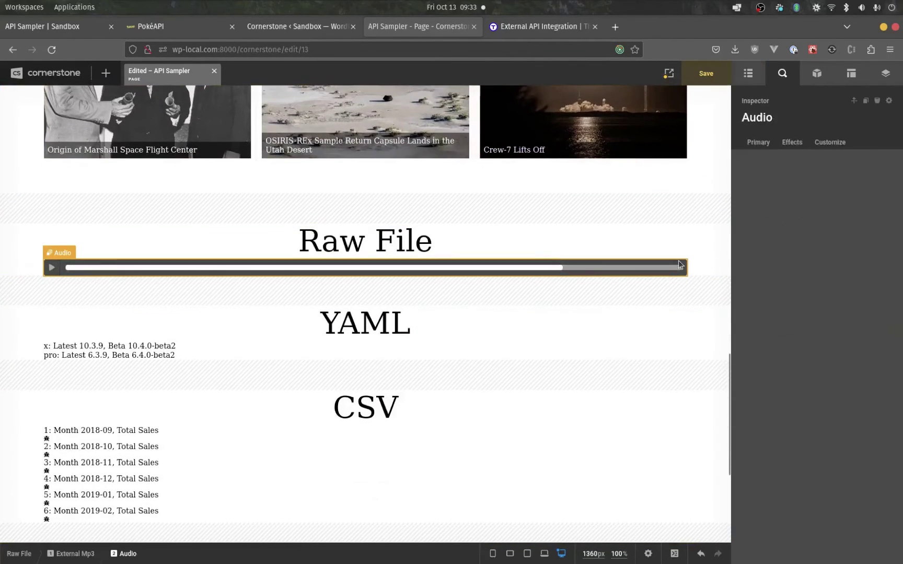
left_click(828, 142)
left_click(747, 73)
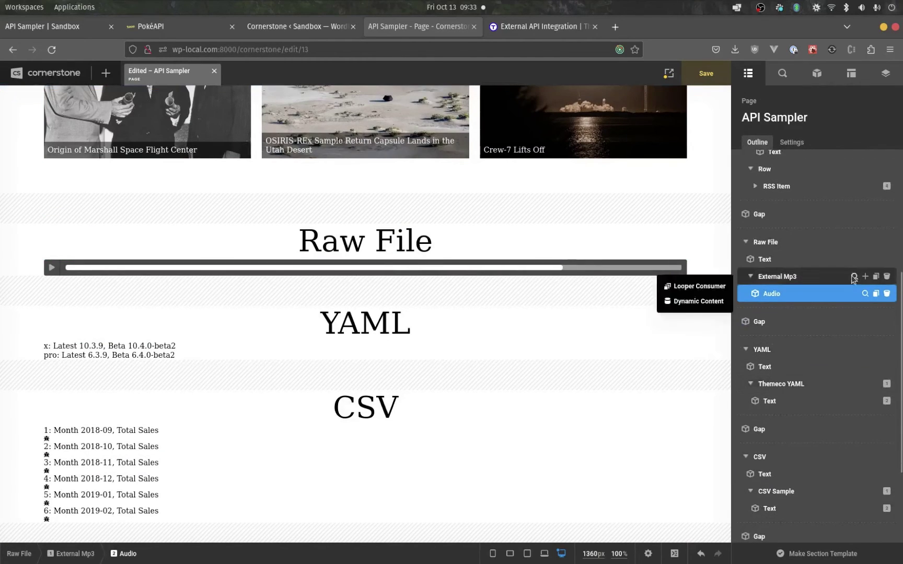
left_click(854, 276)
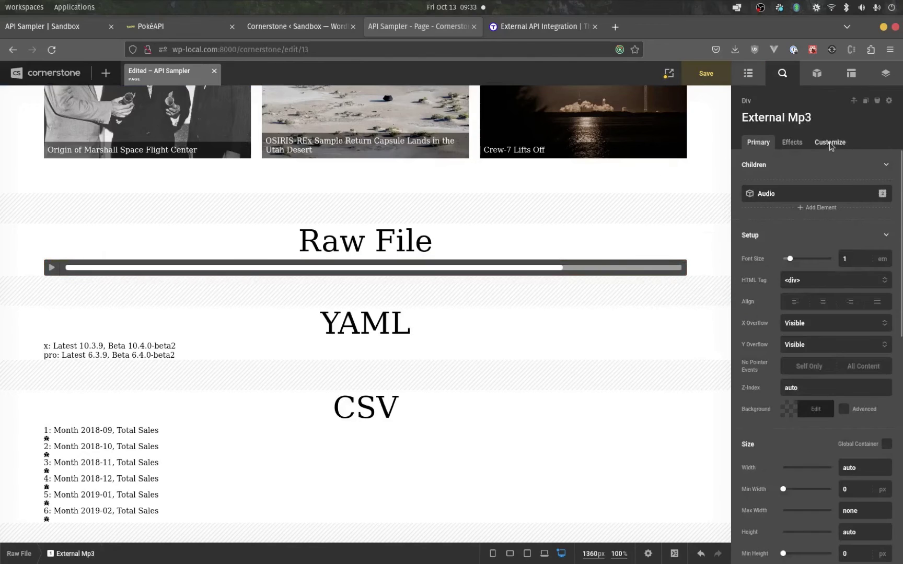
left_click(831, 145)
scroll(836, 277, "down", 5)
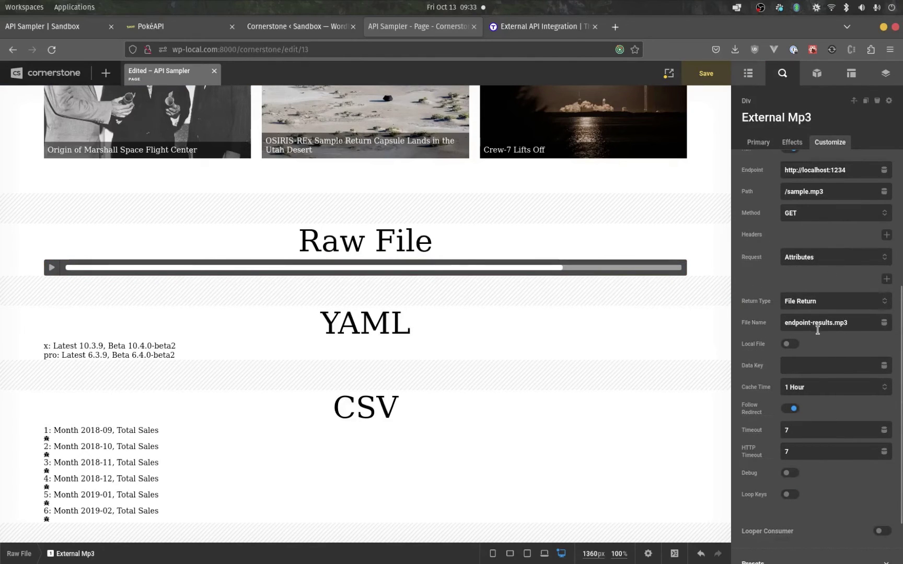
Confirm the return type is File Return and the file name is endpoint-results.mp3.
left_click(813, 302)
left_click(813, 305)
left_click(825, 324)
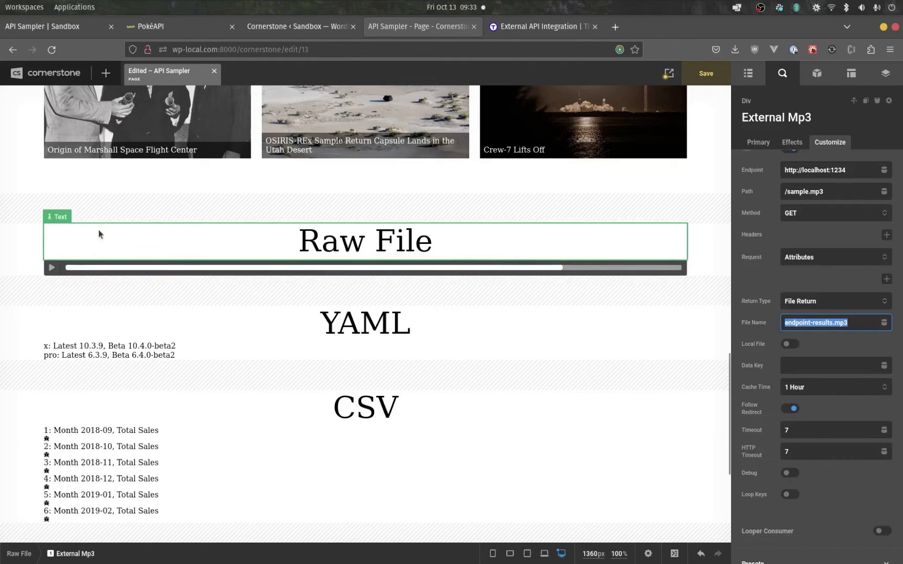
triple_click(854, 323)
left_click(856, 324)
double_click(855, 324)
triple_click(855, 324)
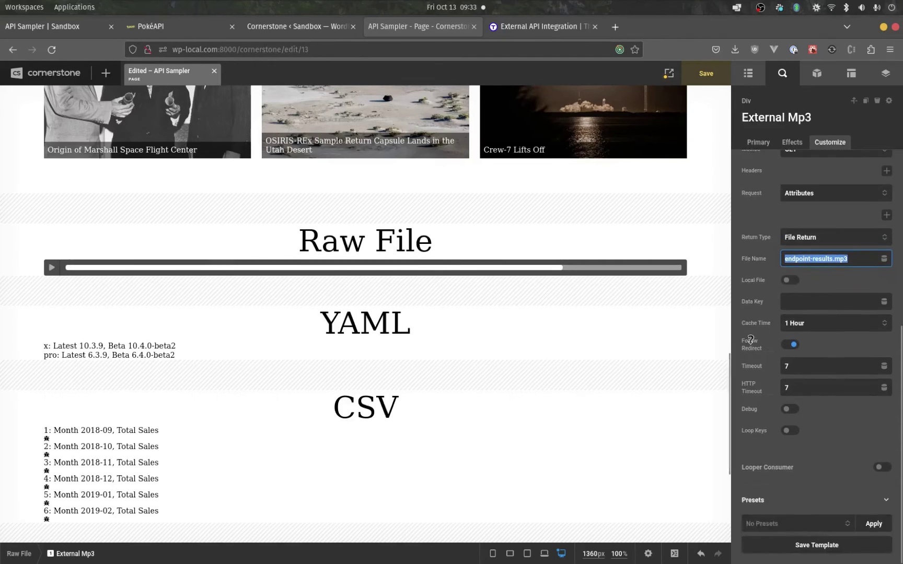
mouse_move(751, 340)
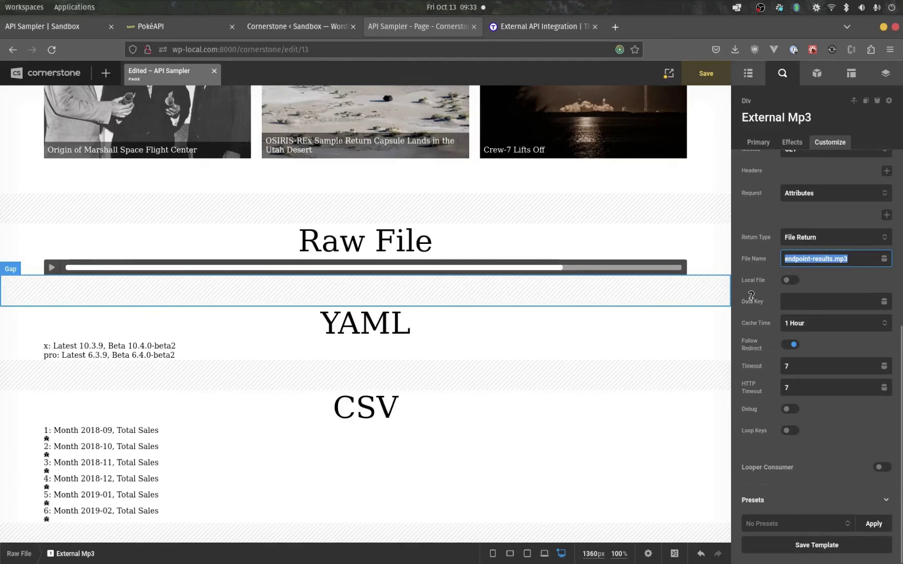
Check that the container's Data Key field is left empty.
left_click(796, 307)
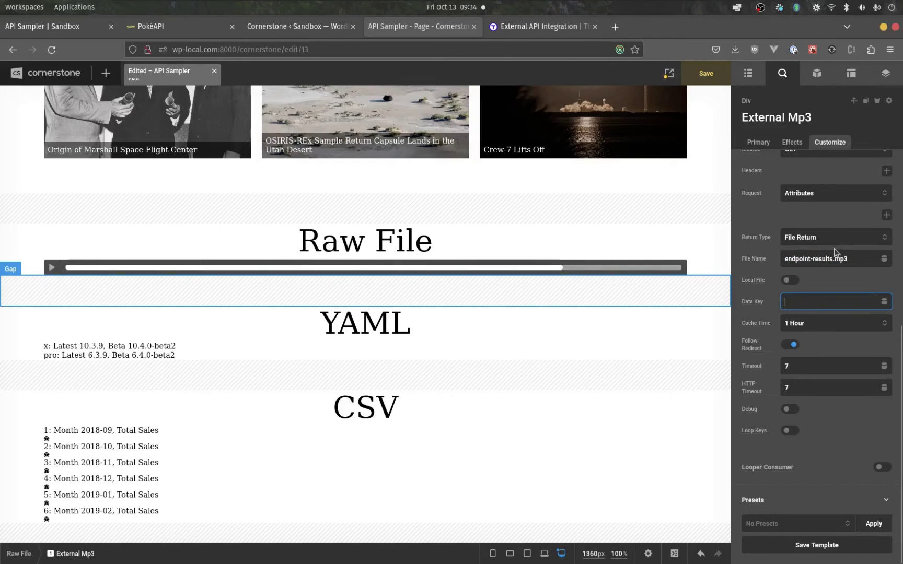
left_click(866, 259)
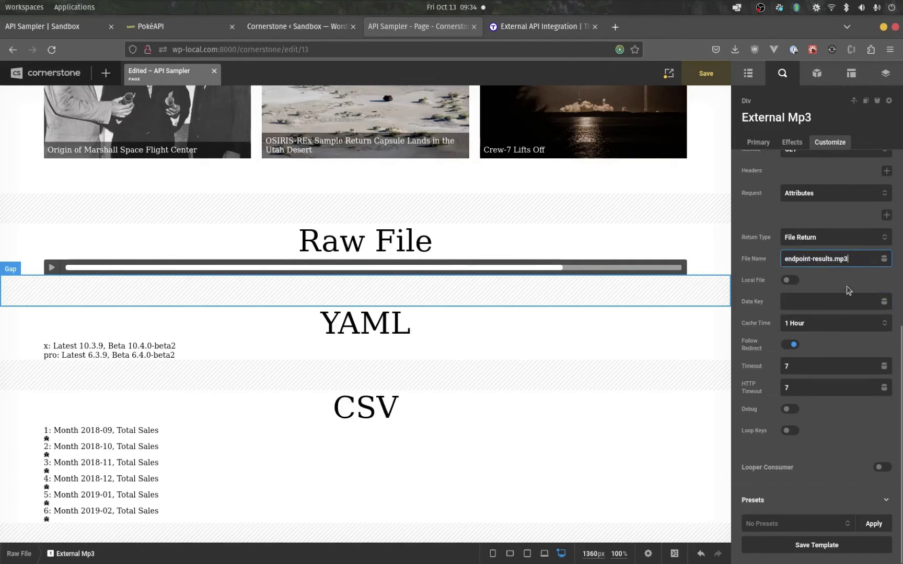
left_click(824, 304)
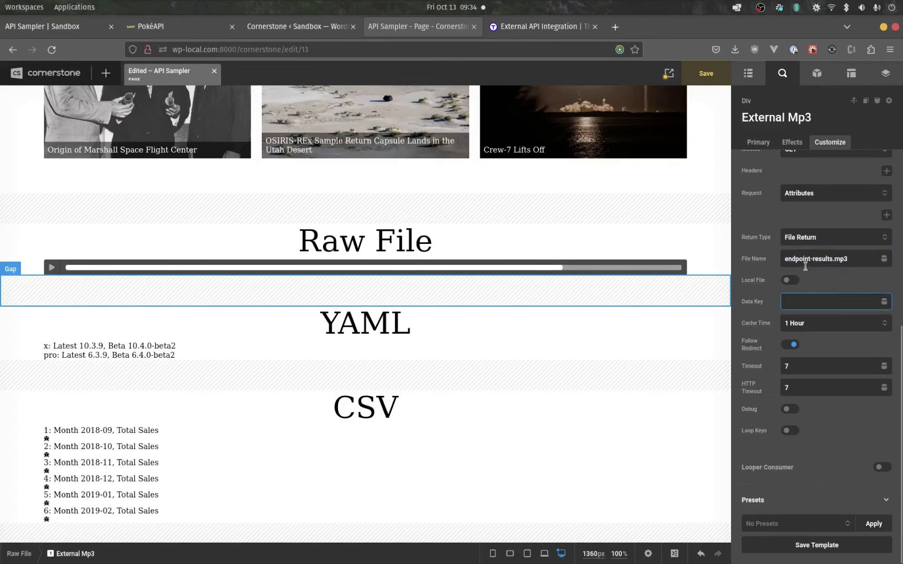
scroll(796, 295, "up", 3)
Open the Audio element from the outline and review its looper consumer settings.
left_click(759, 142)
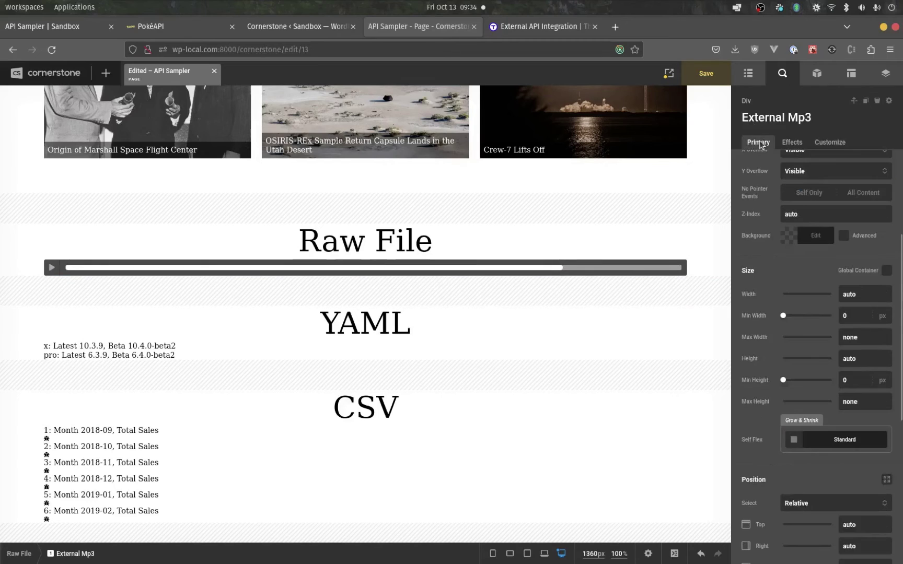
left_click(748, 73)
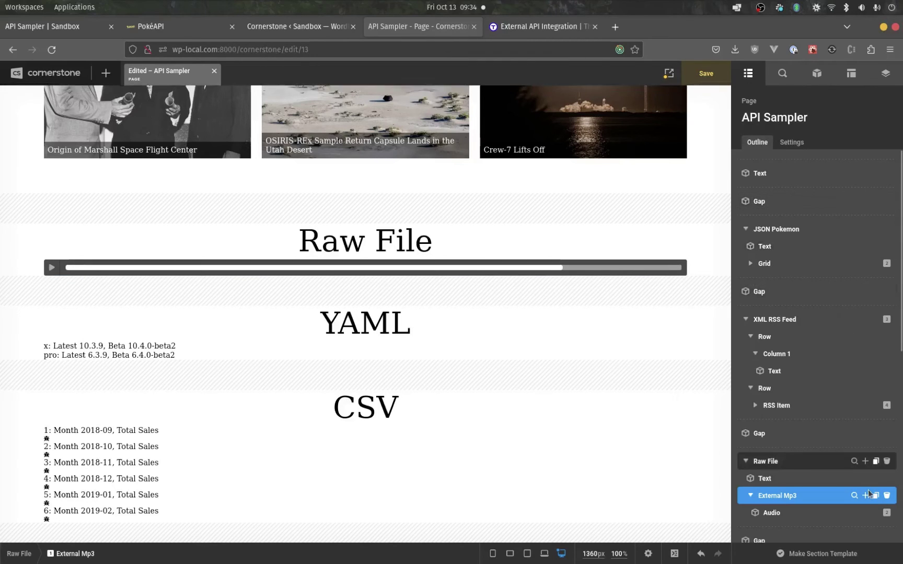
scroll(865, 485, "down", 3)
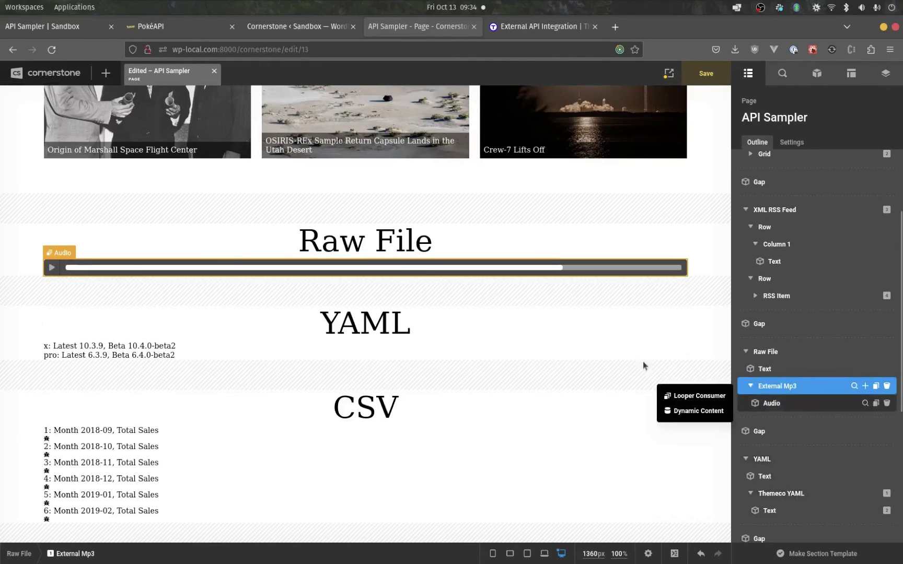
left_click(860, 403)
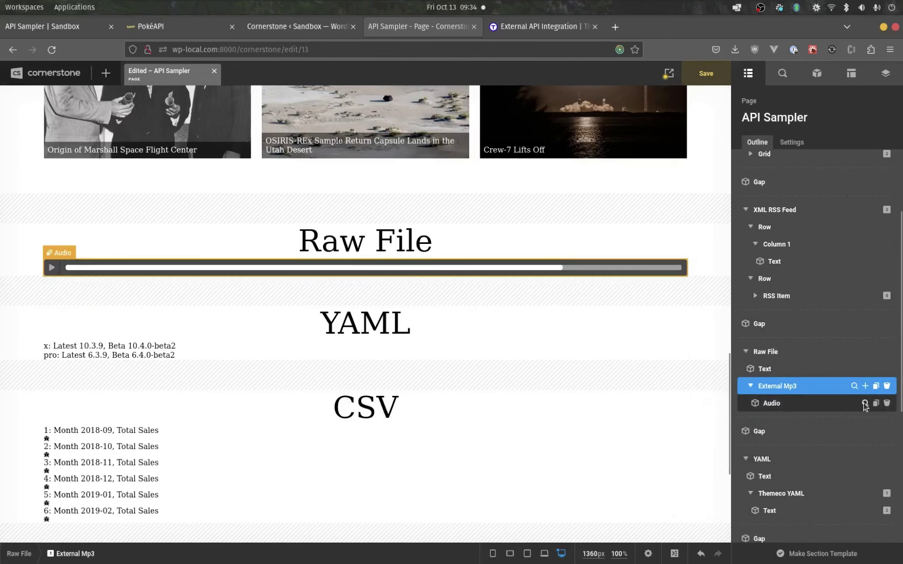
left_click(830, 142)
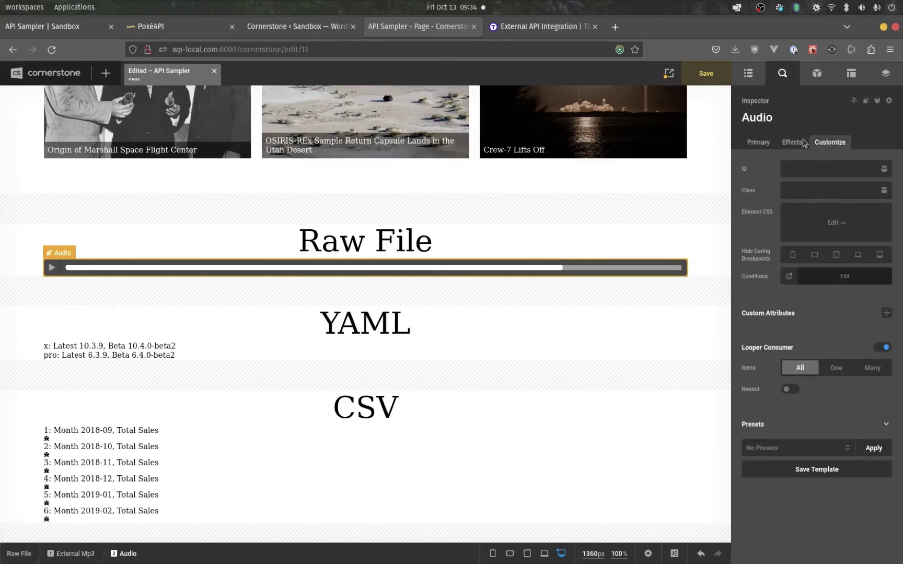
left_click(765, 144)
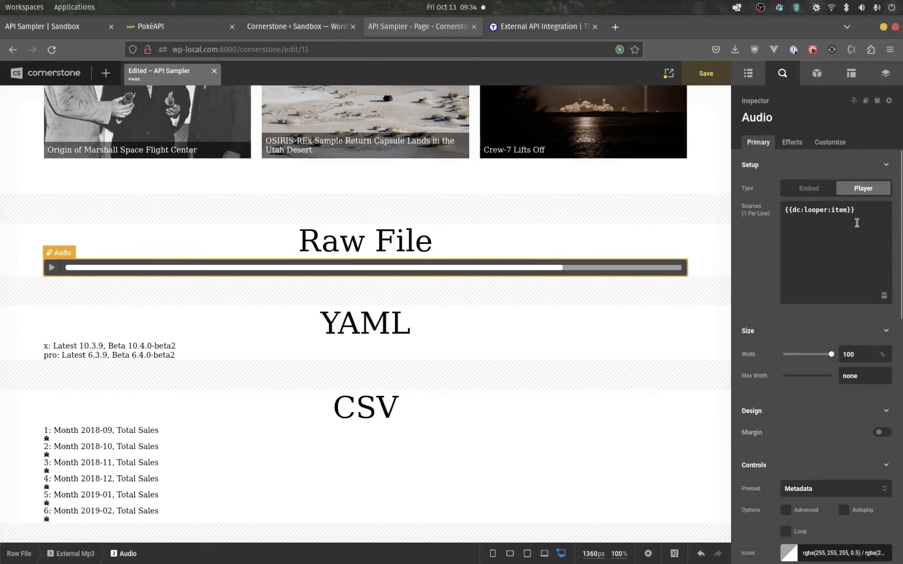
Browse the audio sources' API Global dynamic content options without changing anything.
left_click(884, 296)
left_click(783, 176)
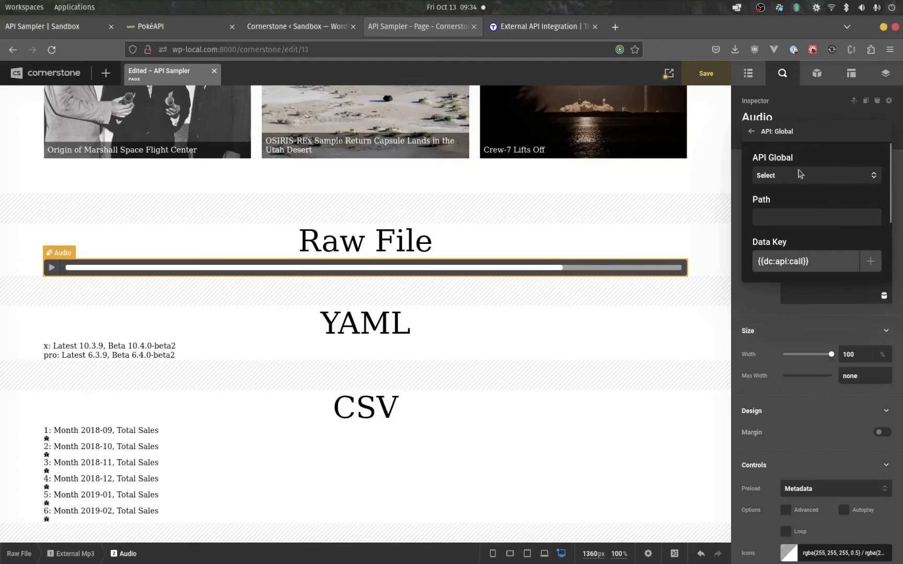
left_click(797, 177)
left_click(798, 178)
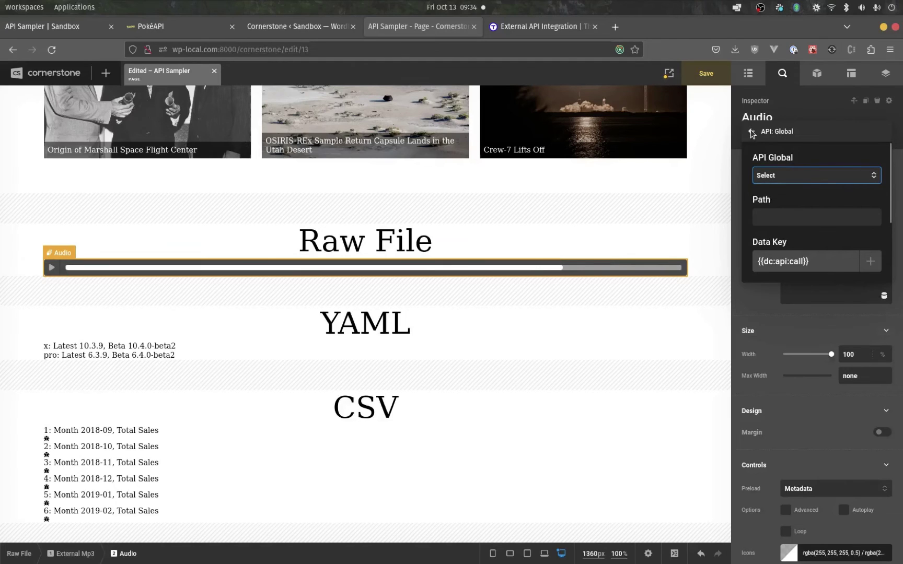
left_click(751, 133)
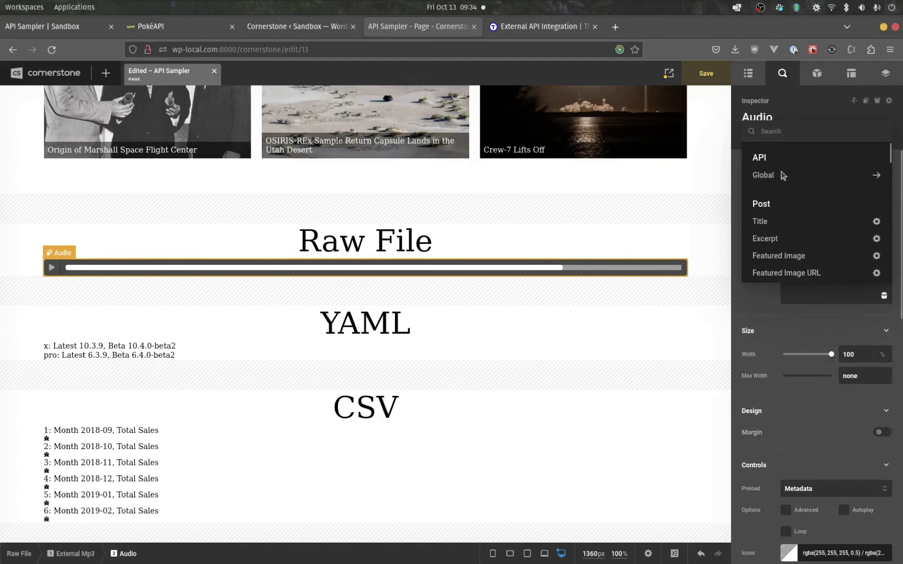
left_click(763, 307)
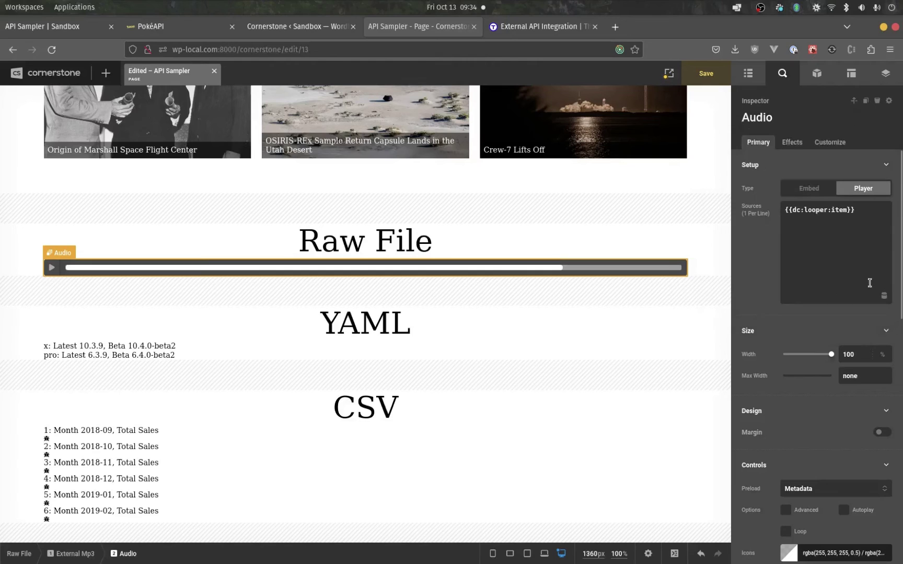
Verify the sources value is {{dc:looper:item}}, then return to the page outline.
triple_click(845, 206)
left_click(850, 225)
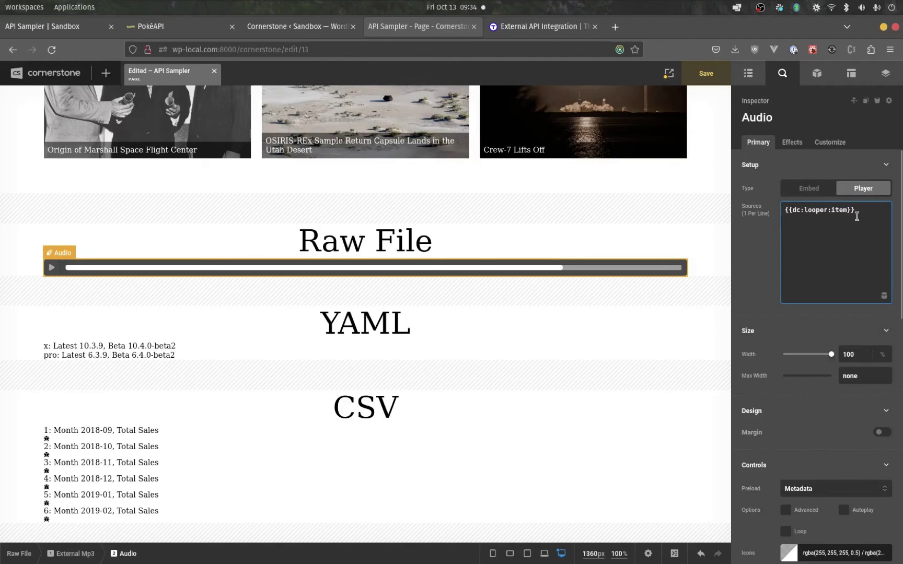
triple_click(837, 213)
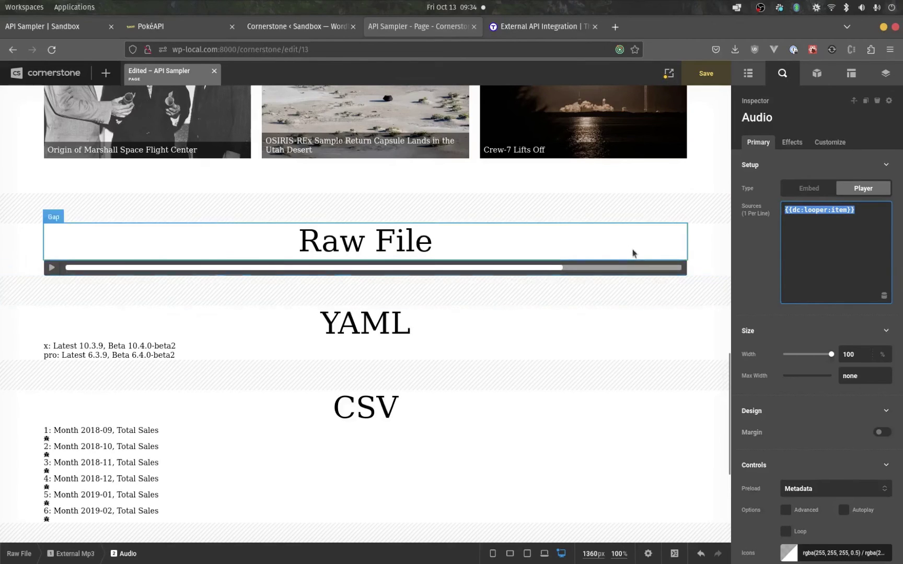
left_click(826, 218)
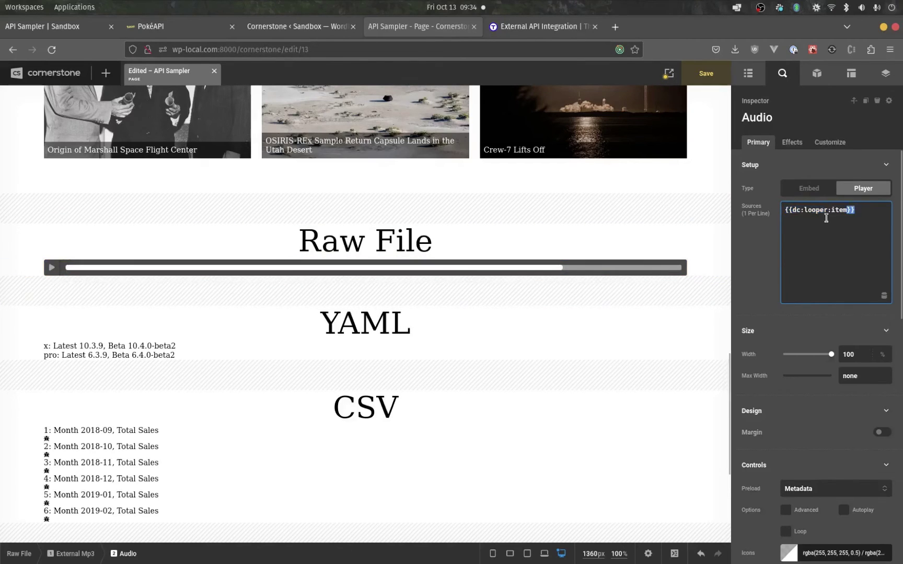
triple_click(826, 219)
left_click(846, 238)
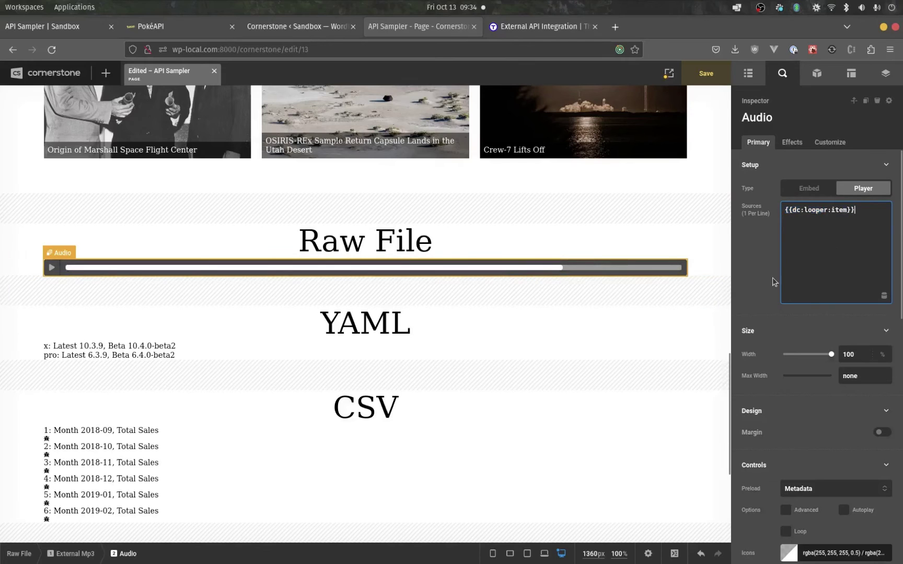
triple_click(875, 216)
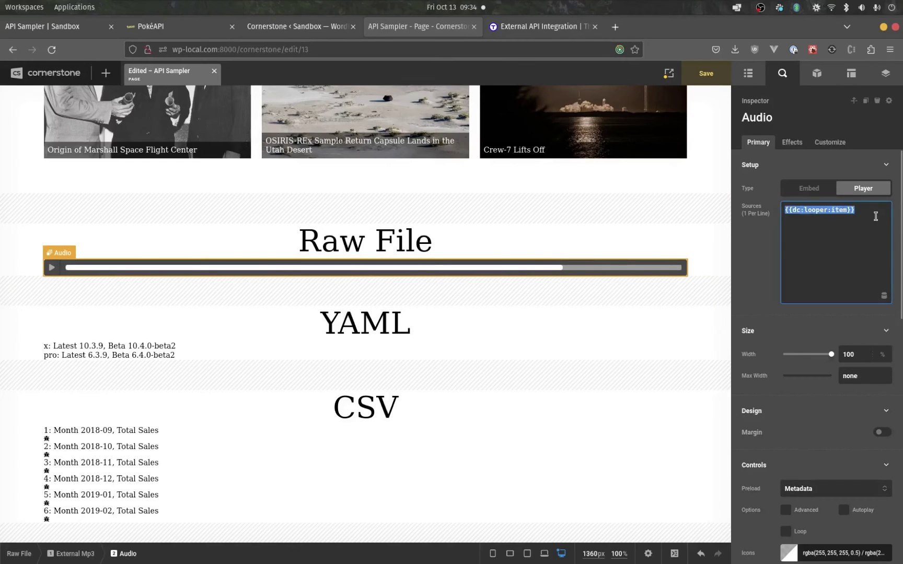
left_click(810, 232)
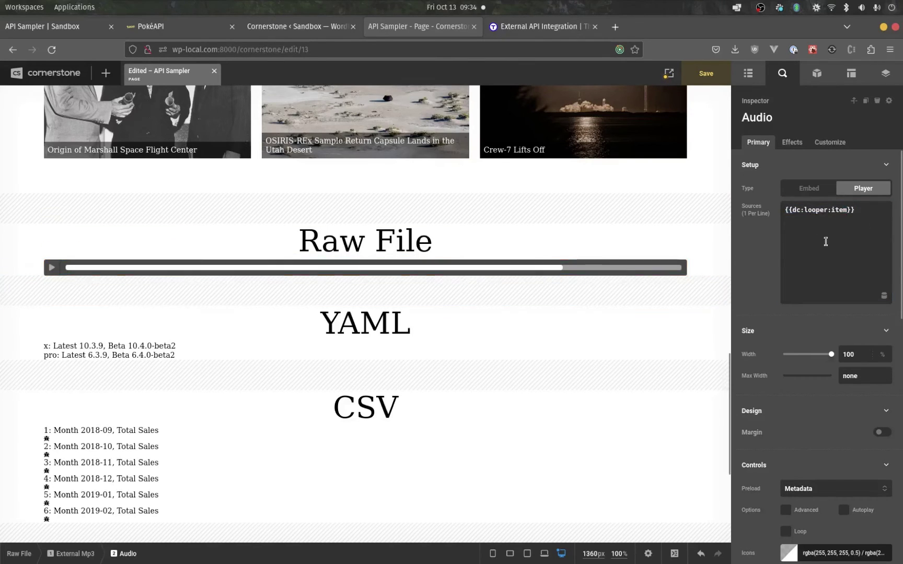
left_click(760, 75)
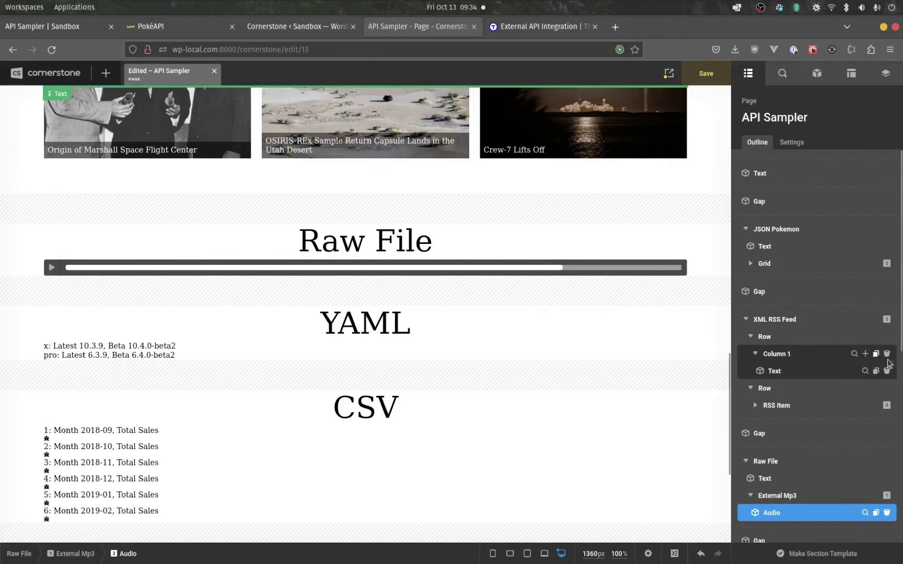
scroll(801, 397, "down", 4)
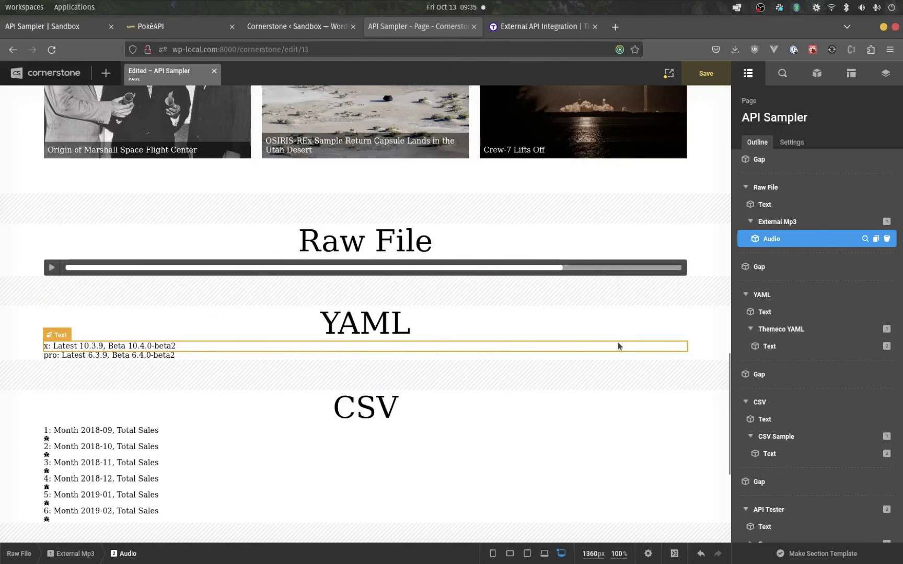
left_click(674, 331)
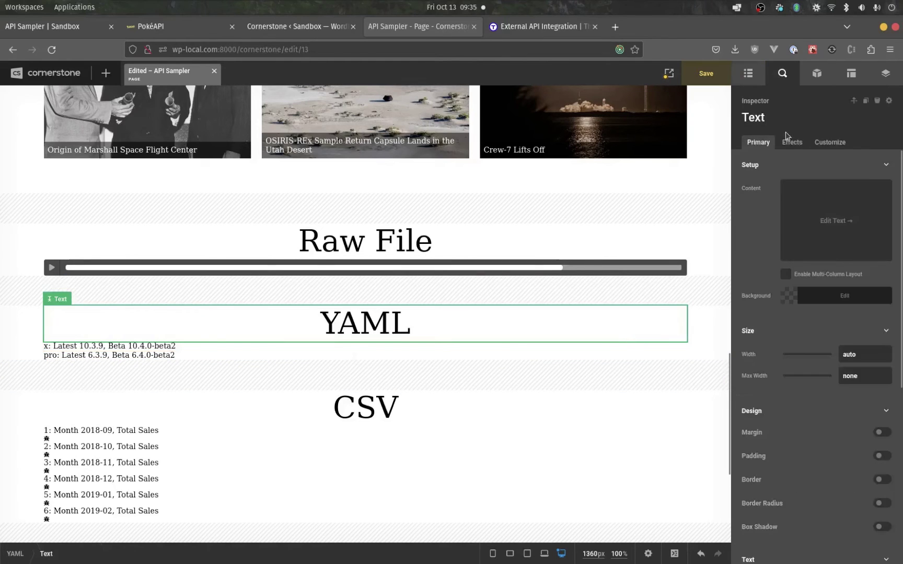
left_click(748, 73)
scroll(791, 388, "up", 2)
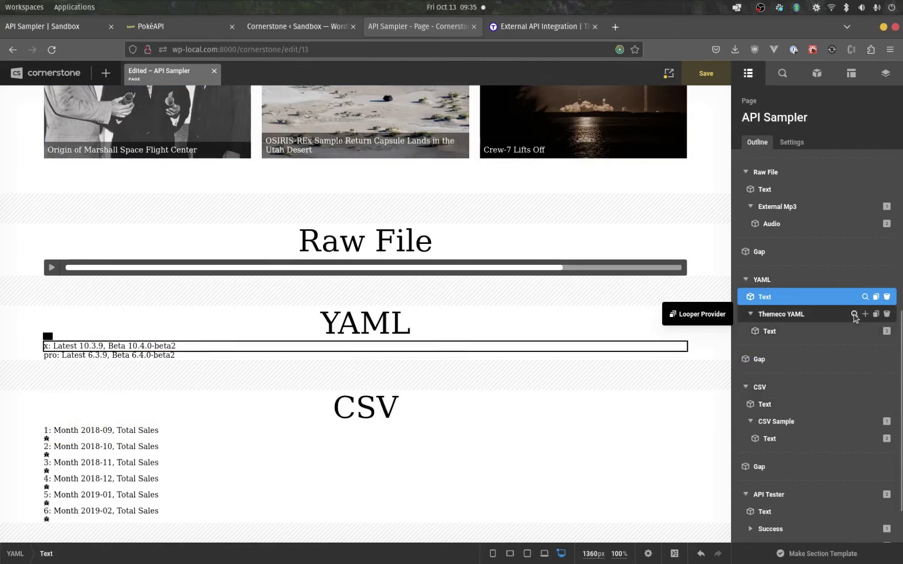
left_click(854, 313)
left_click(832, 143)
scroll(869, 300, "down", 5)
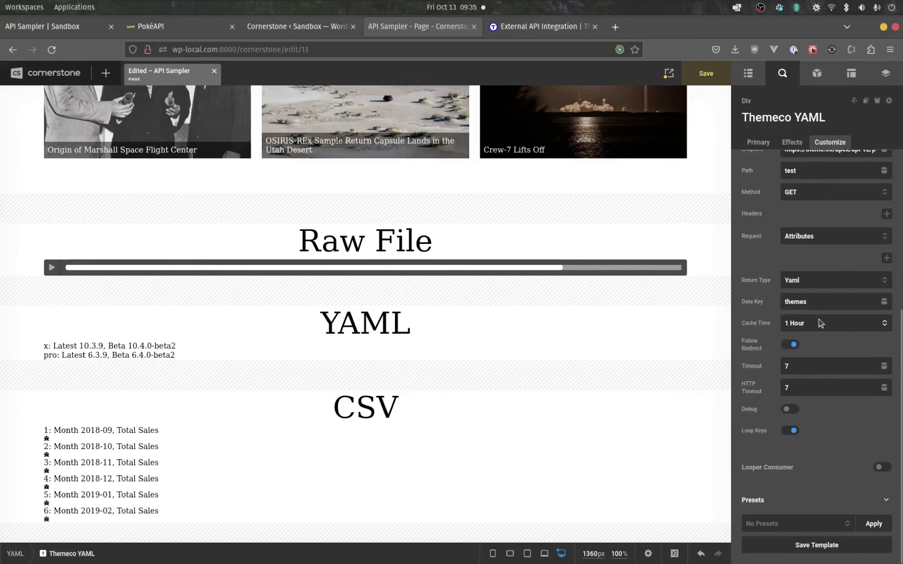
double_click(45, 346)
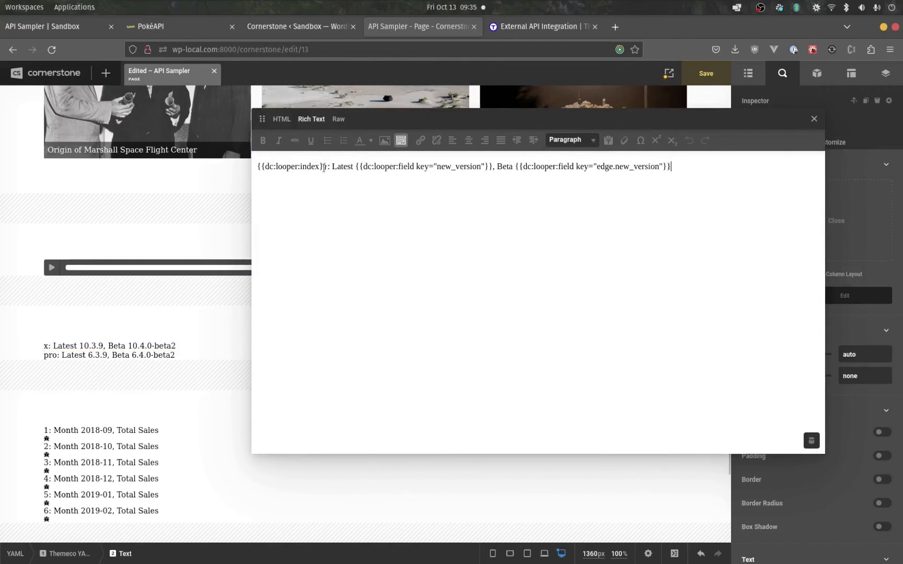
left_click_drag(323, 166, 274, 166)
left_click(272, 166)
left_click_drag(327, 165, 256, 166)
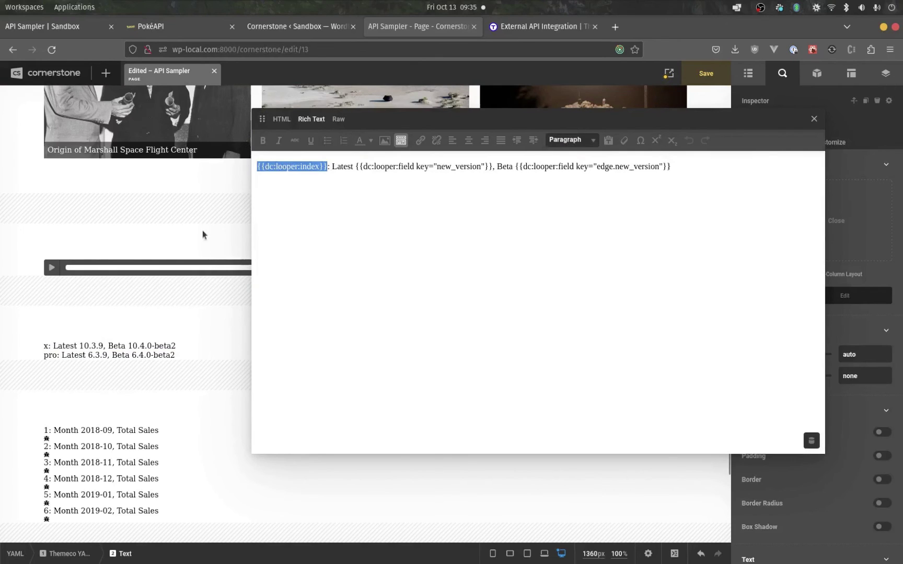
left_click(814, 118)
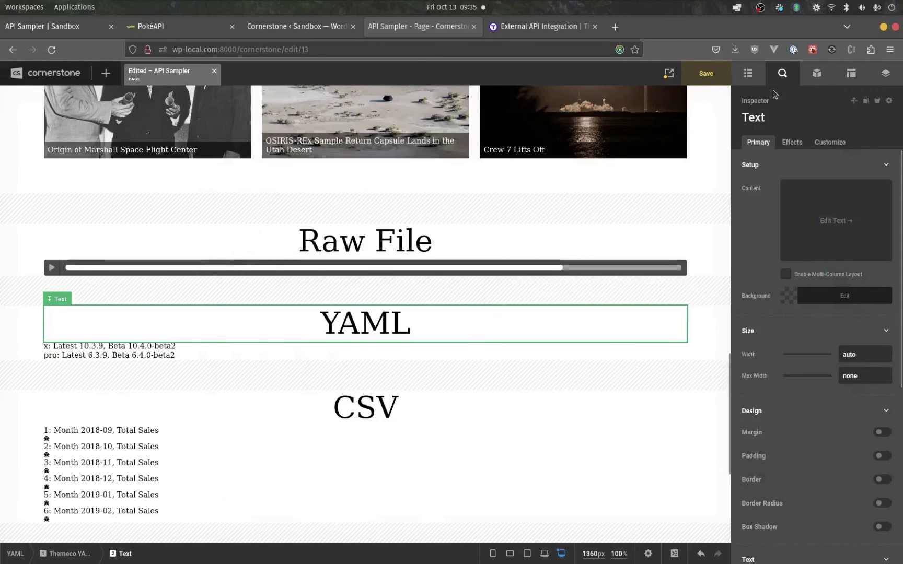
left_click(747, 73)
Select the CSV Sample data source block from the outline and open its advanced settings.
scroll(542, 369, "down", 3)
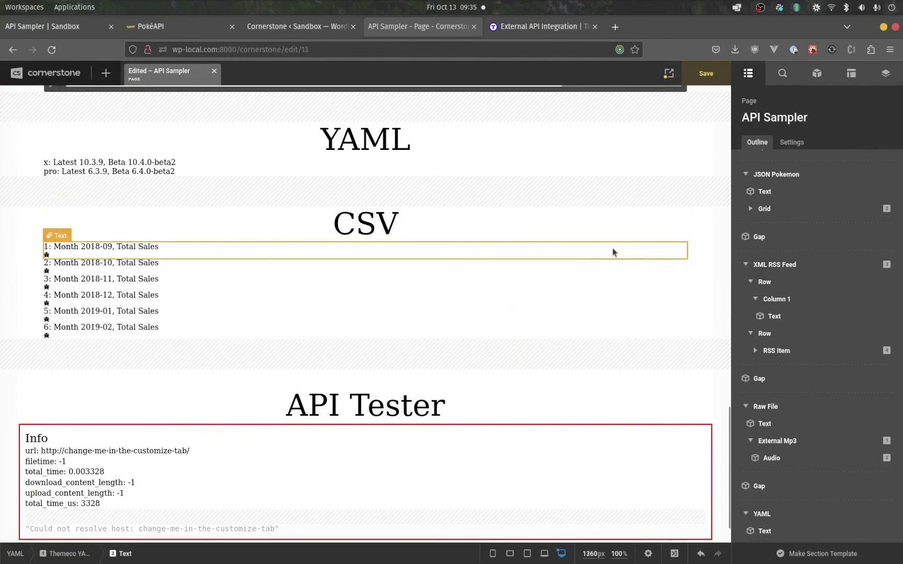
left_click(613, 253)
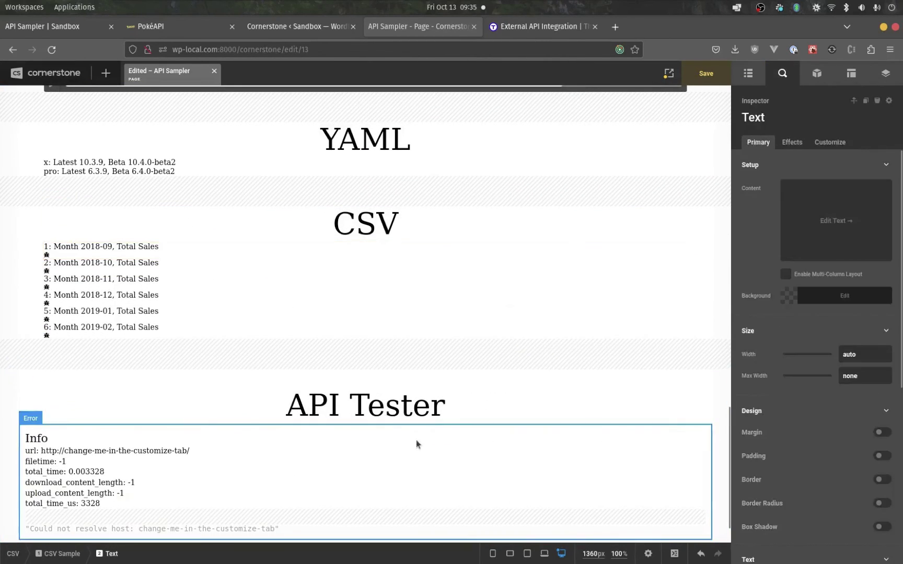
left_click(826, 141)
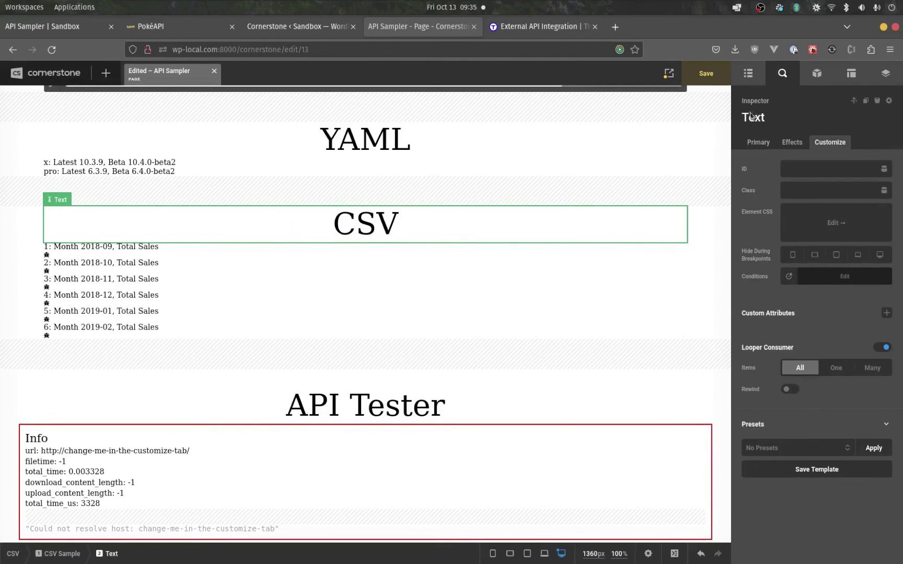
left_click(748, 73)
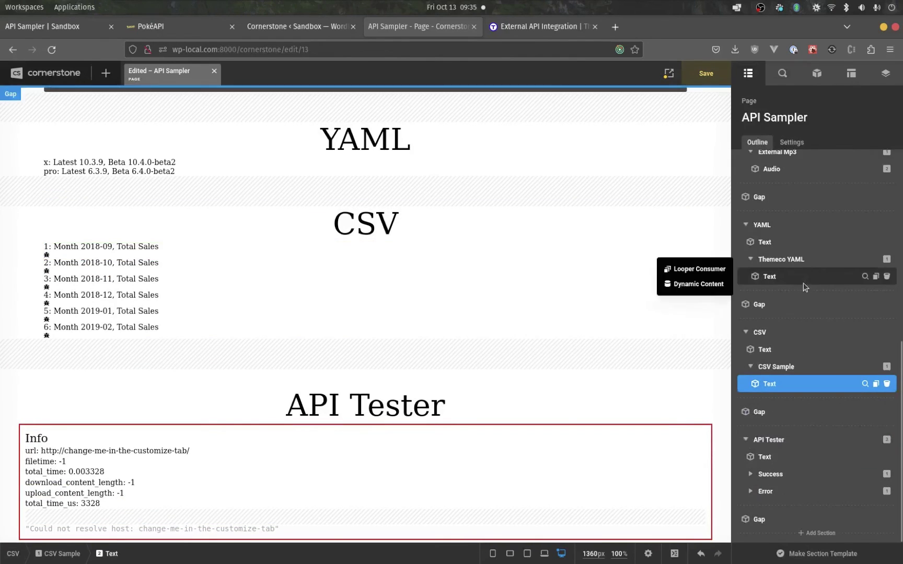
left_click(864, 367)
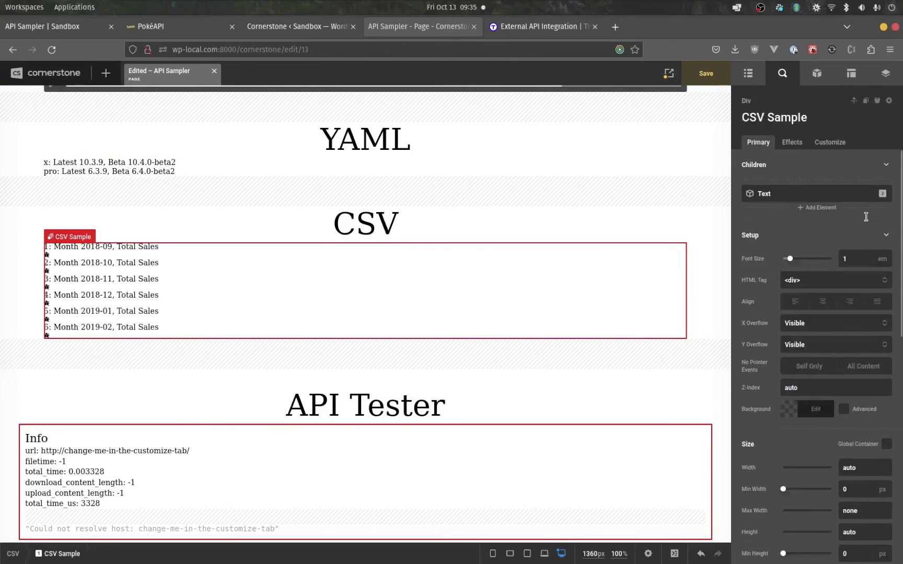
left_click(830, 142)
scroll(860, 322, "down", 3)
scroll(861, 324, "down", 3)
Switch CSV Sample's return type to XML and back to CSV, leave Data Key empty, and select the first CSV row text.
left_click(794, 238)
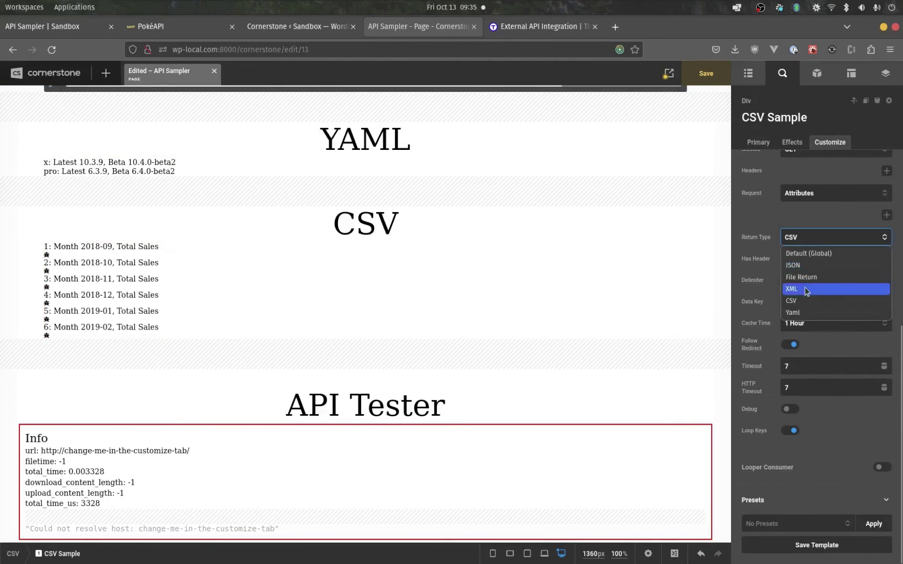
left_click(805, 290)
left_click(807, 282)
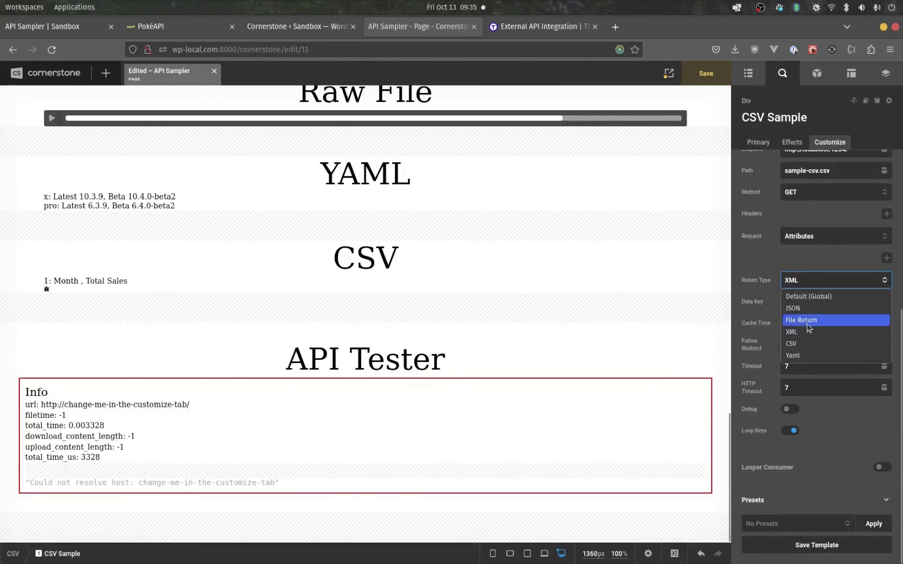
left_click(809, 343)
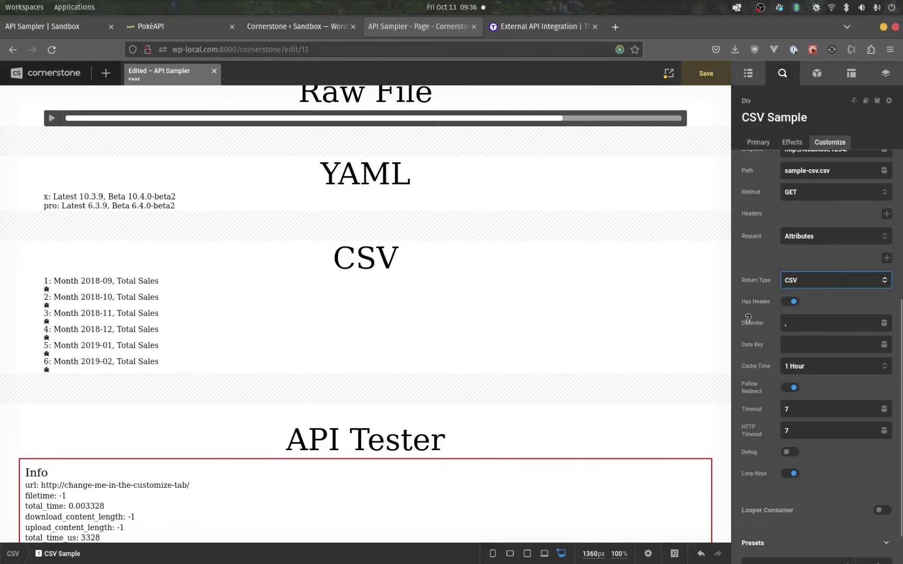
left_click(792, 347)
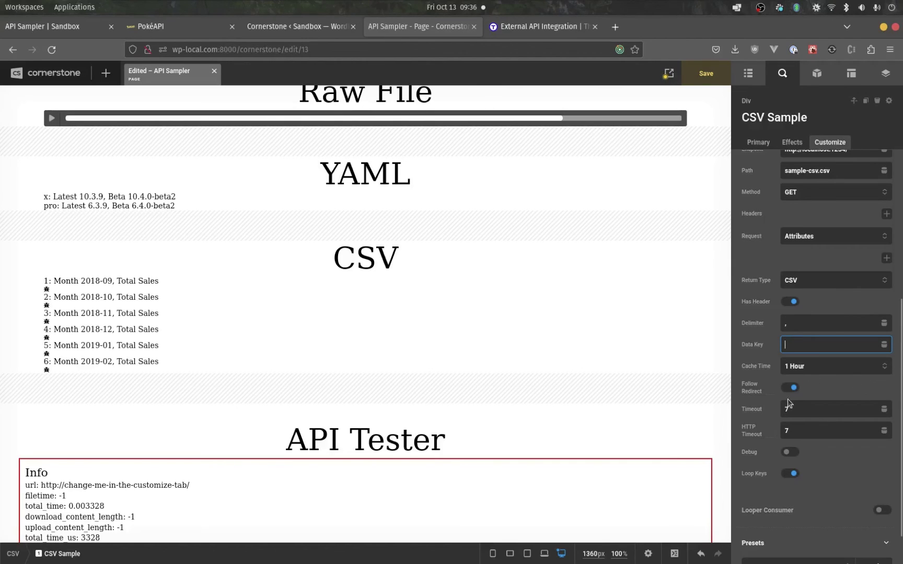
left_click(847, 377)
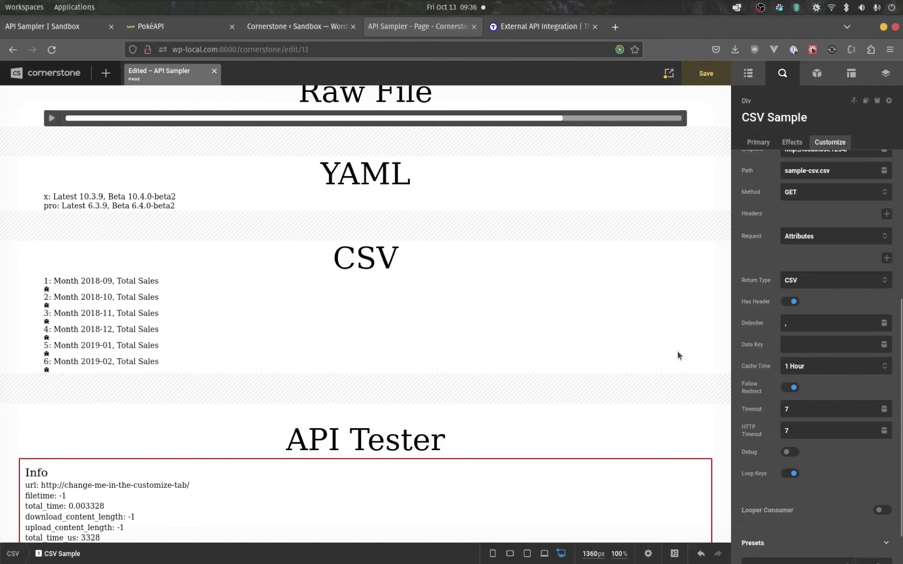
scroll(663, 347, "down", 3)
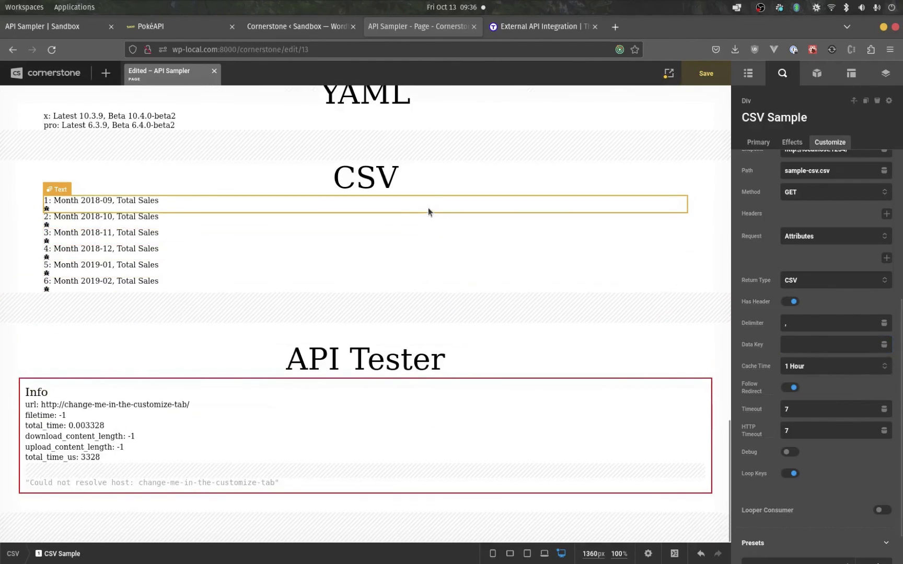
left_click(428, 207)
Open the CSV row text template, select its 'month' field key, then close the editor and deselect.
left_click(824, 218)
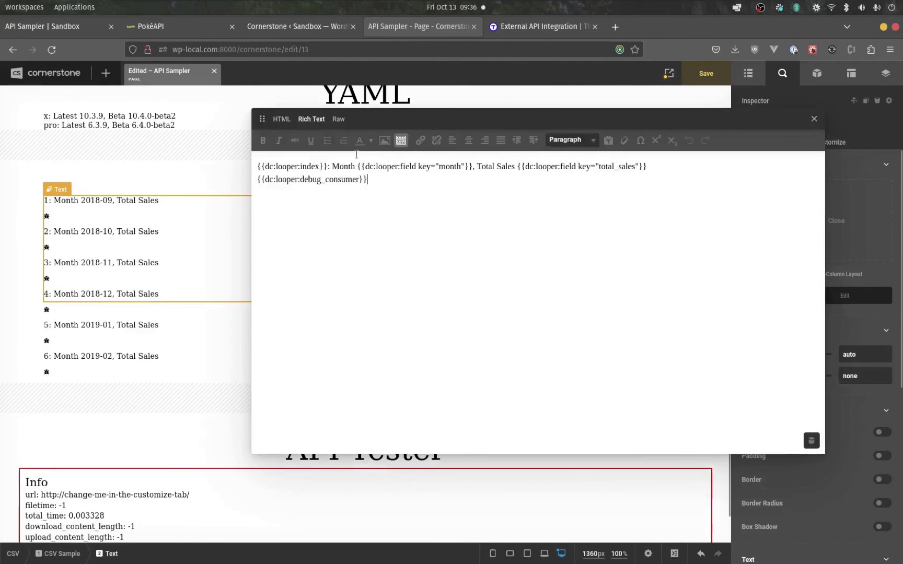
left_click_drag(418, 167, 456, 168)
double_click(453, 166)
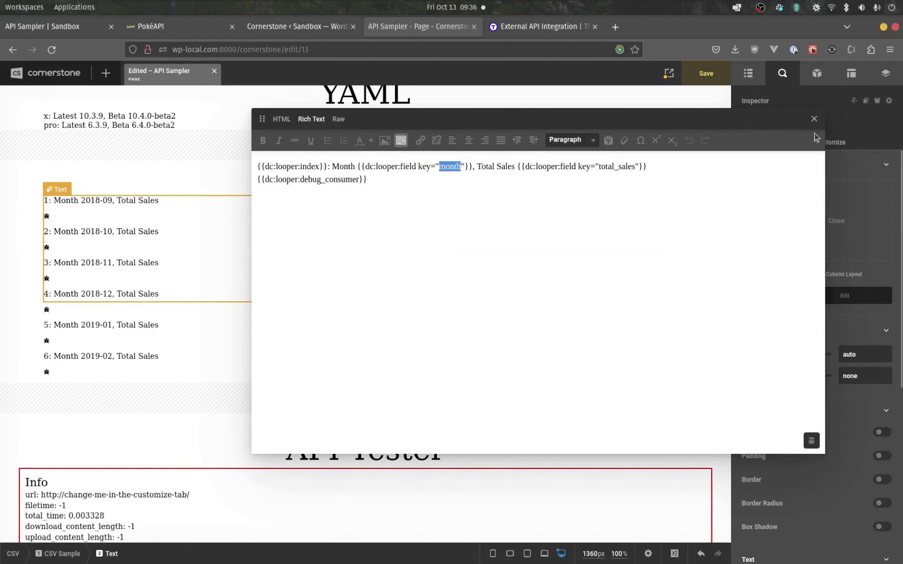
left_click(813, 119)
key("Escape")
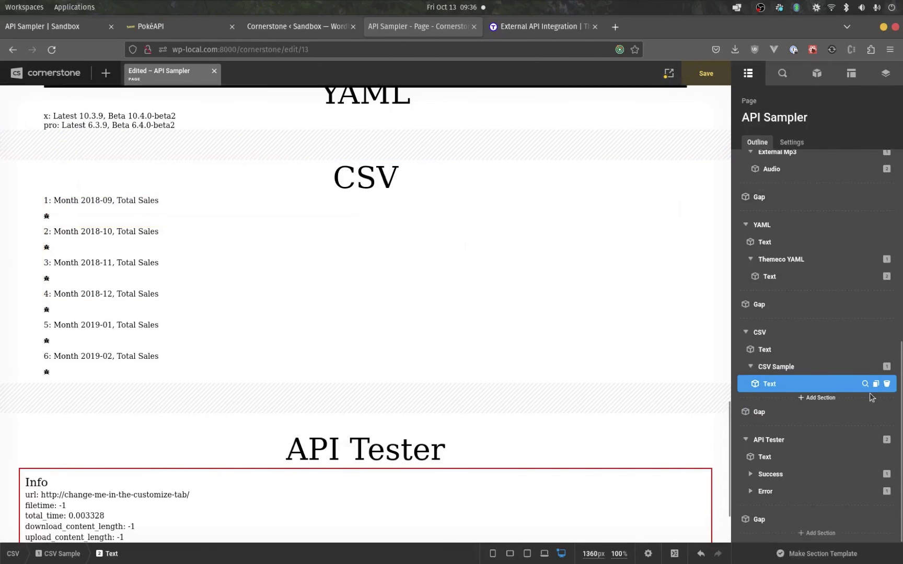
Select the API Tester container in the outline and go to its Looper Provider Endpoint field.
scroll(691, 411, "down", 2)
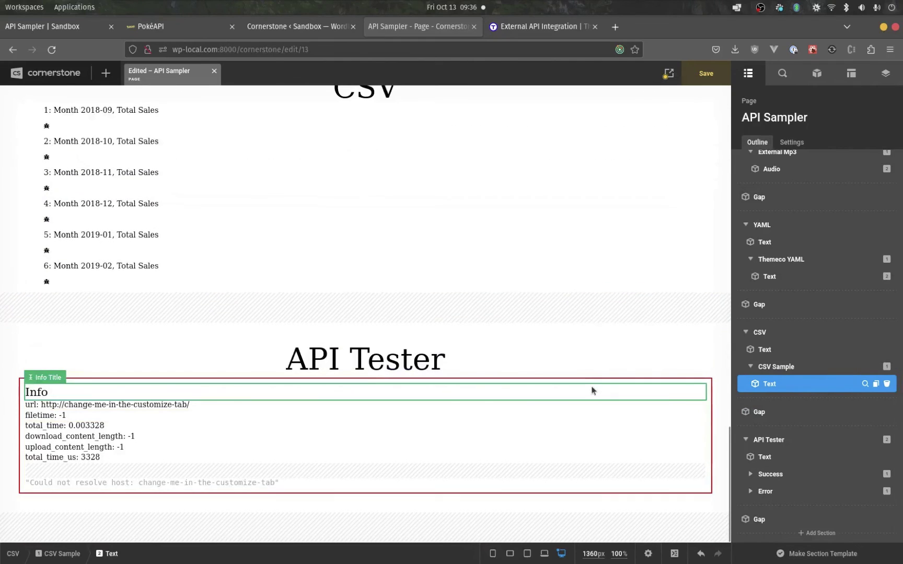
left_click(684, 387)
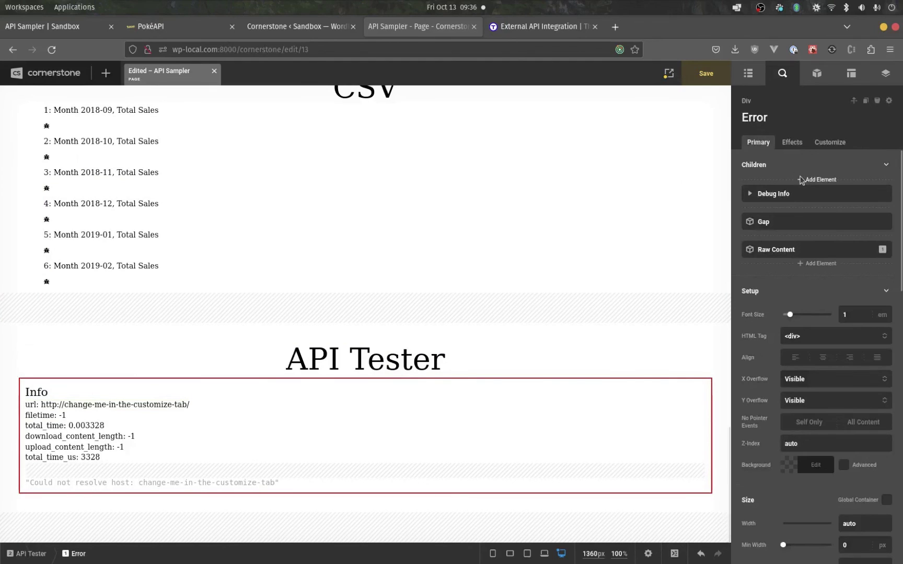
left_click(748, 73)
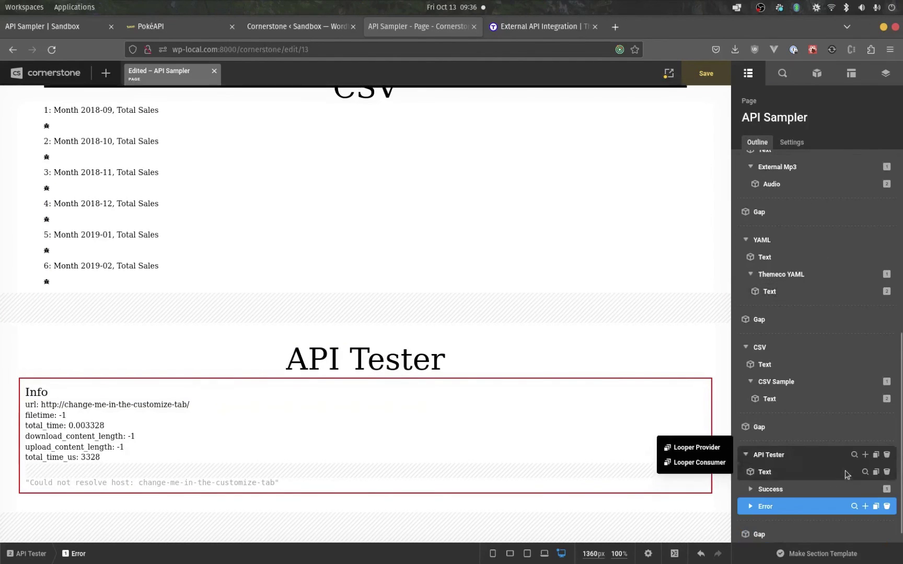
left_click(857, 454)
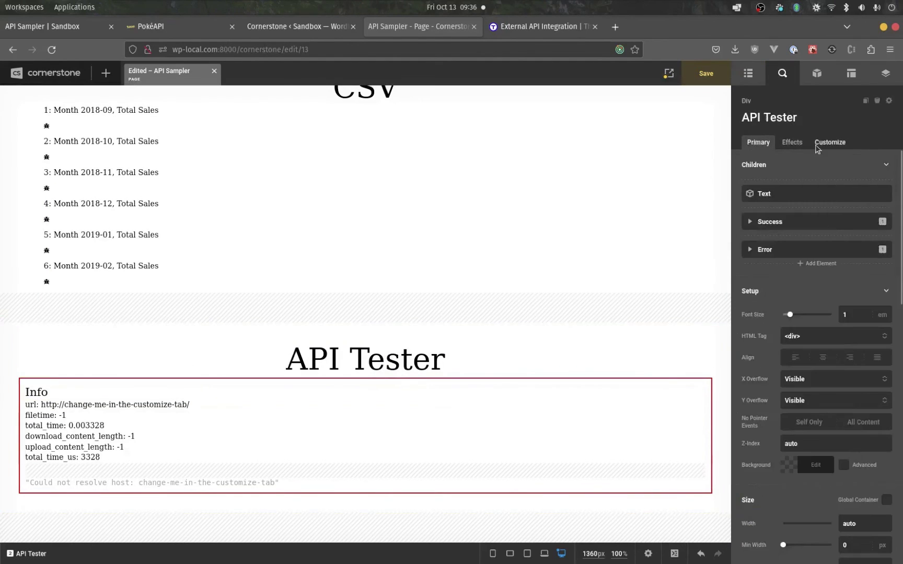
left_click(834, 148)
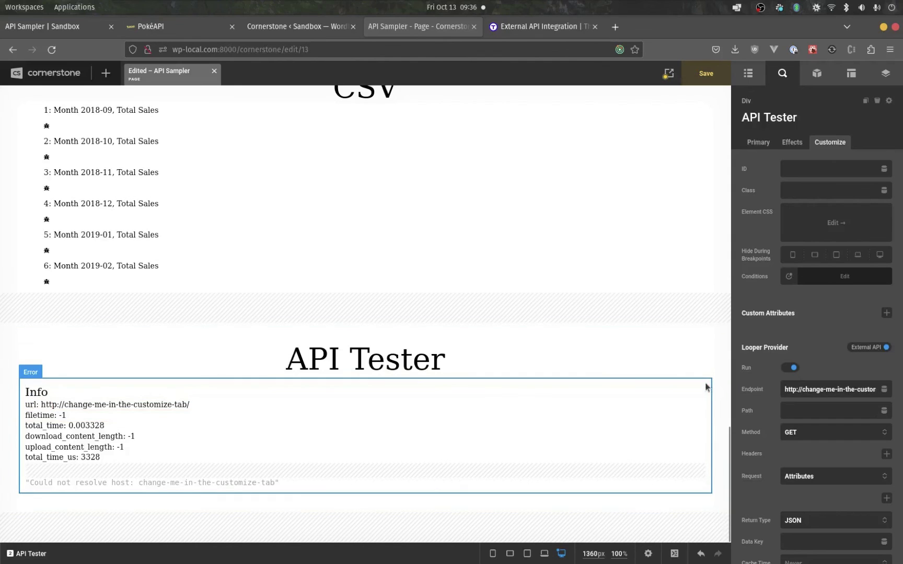
scroll(828, 364, "down", 3)
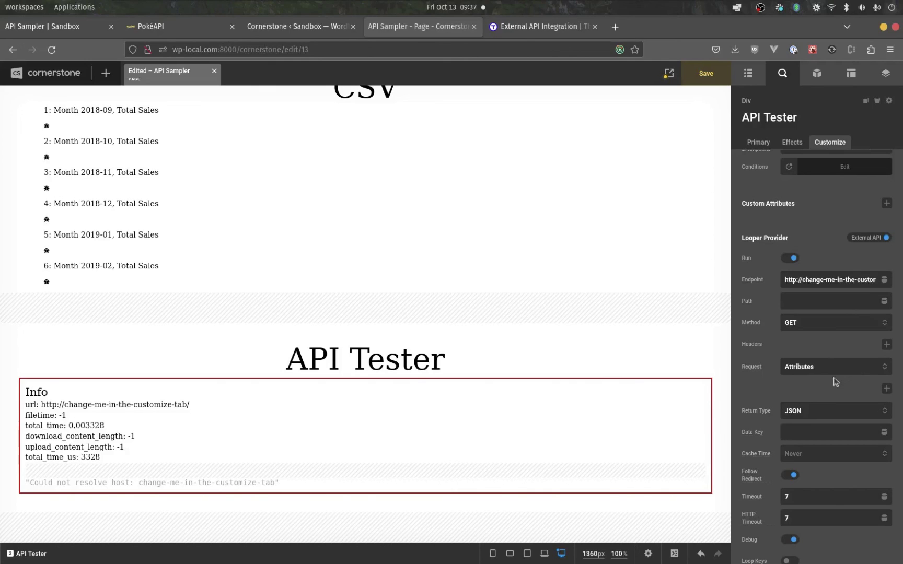
left_click(813, 280)
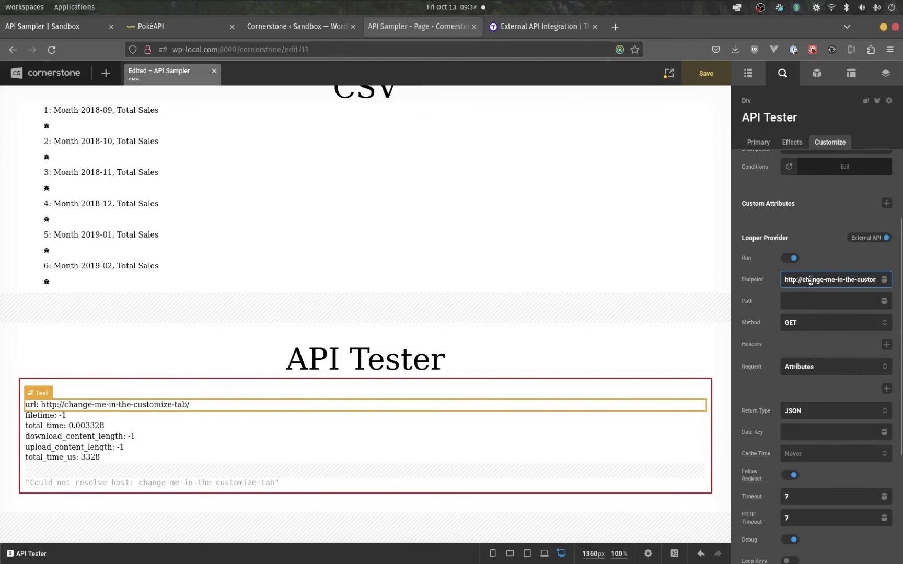
left_click(833, 278)
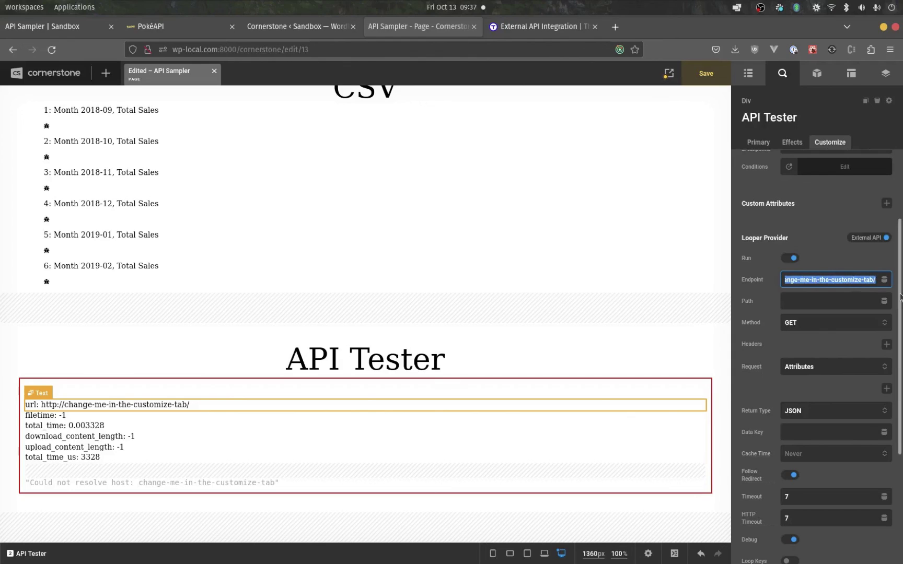
type("http://json")
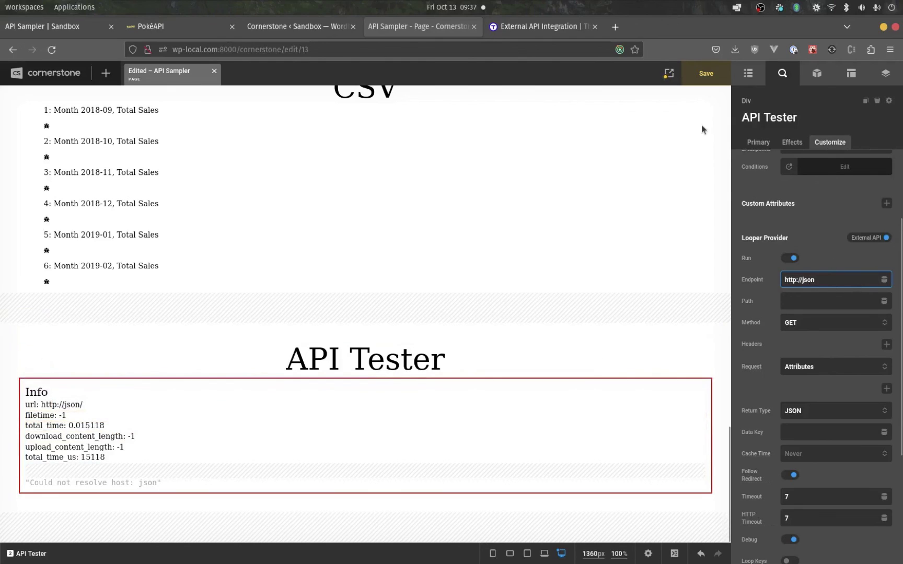
scroll(693, 144, "up", 15)
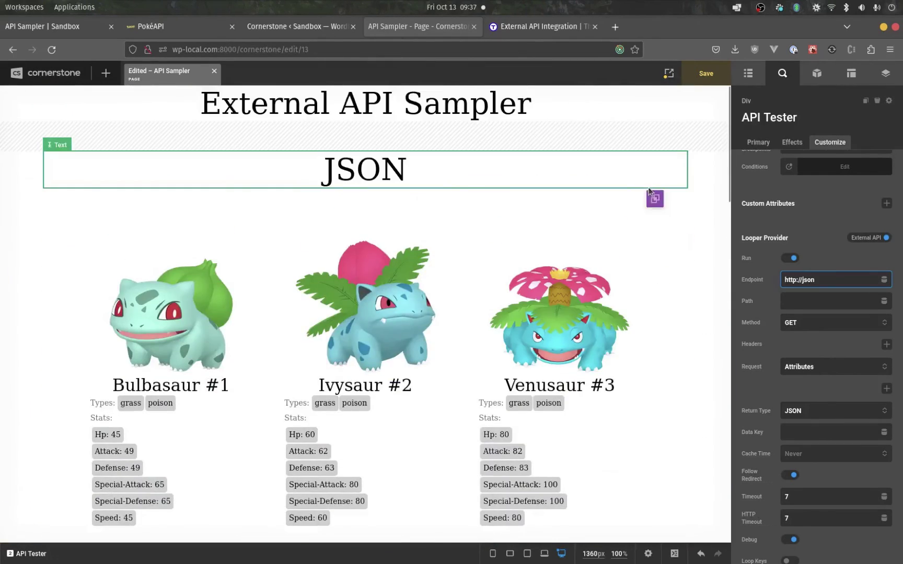
scroll(650, 193, "down", 8)
scroll(650, 192, "down", 7)
left_click_drag(387, 31, 293, 31)
left_click(169, 29)
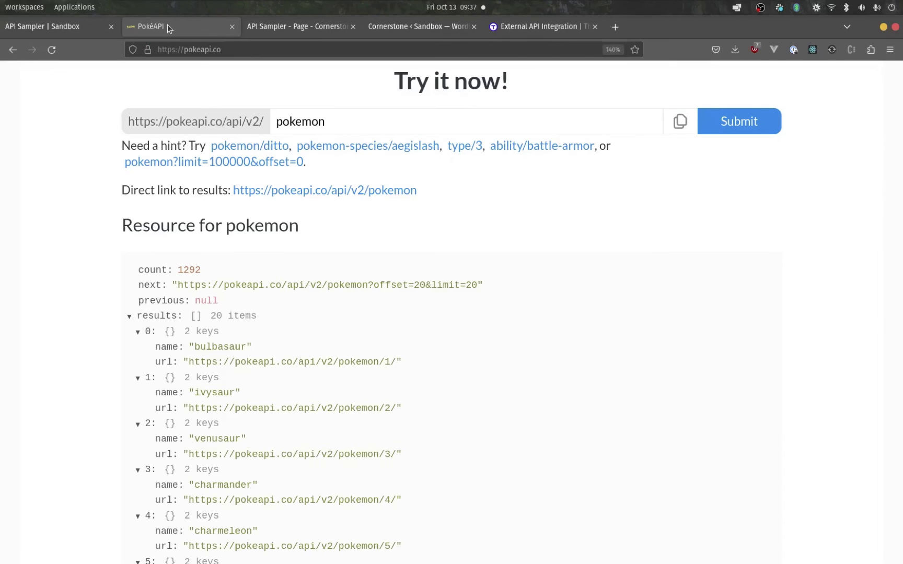
left_click(157, 123)
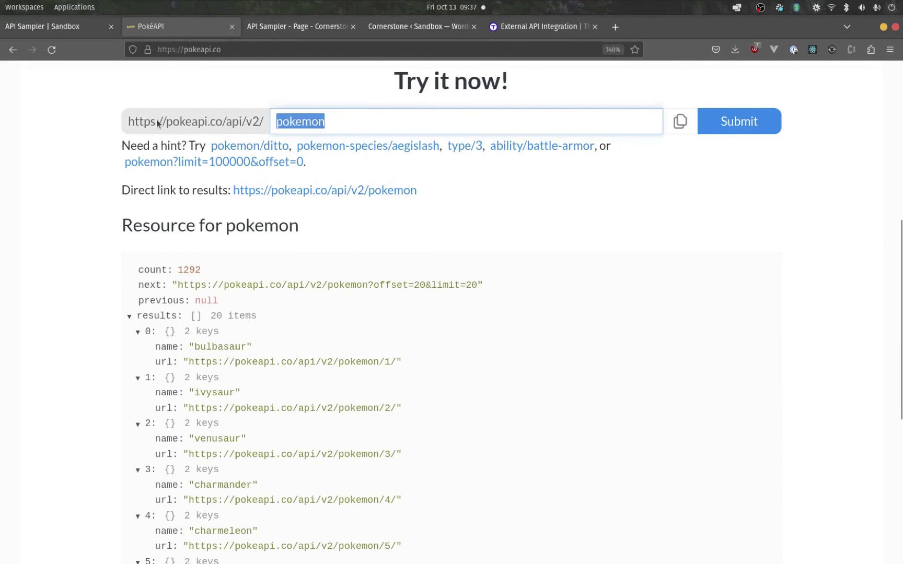
right_click(226, 122)
left_click(131, 121)
left_click_drag(131, 121, 193, 127)
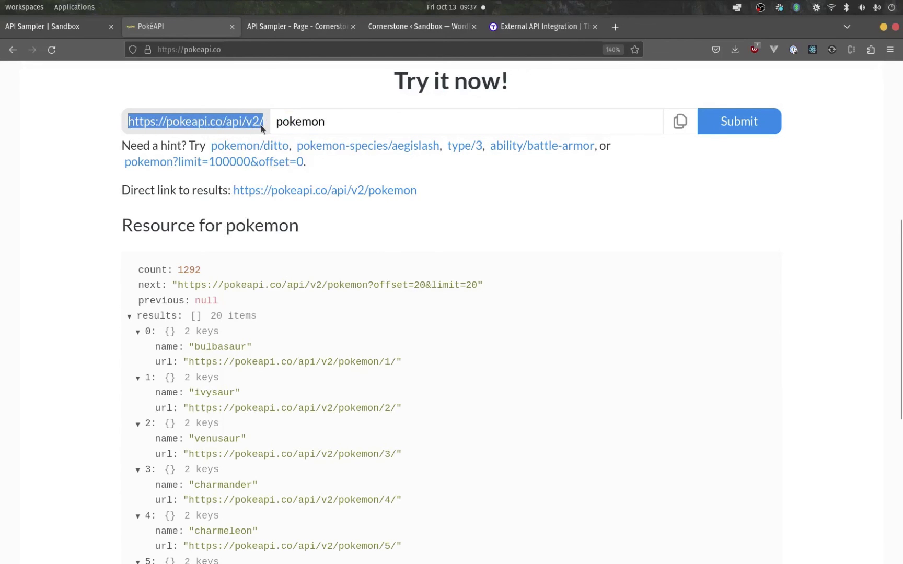
scroll(201, 327, "up", 5)
scroll(217, 303, "down", 2)
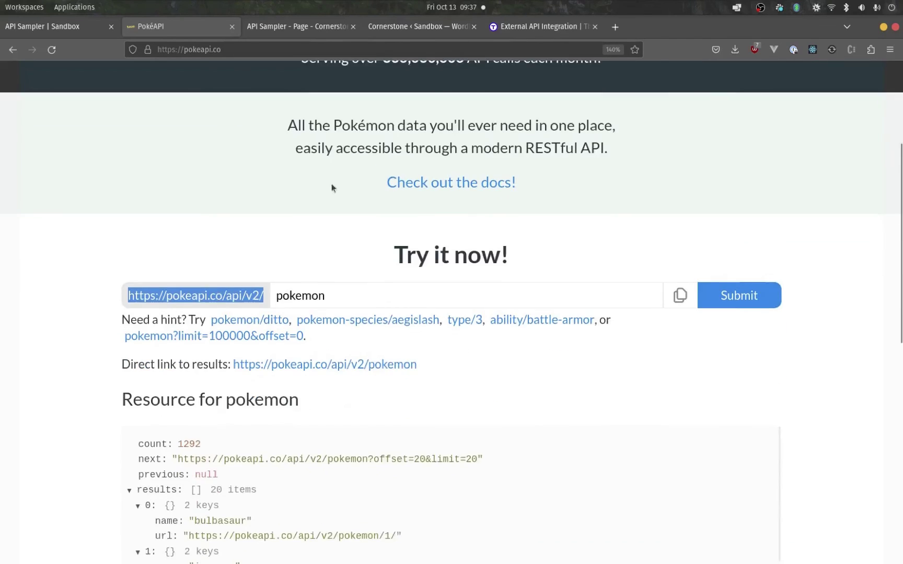
left_click(297, 26)
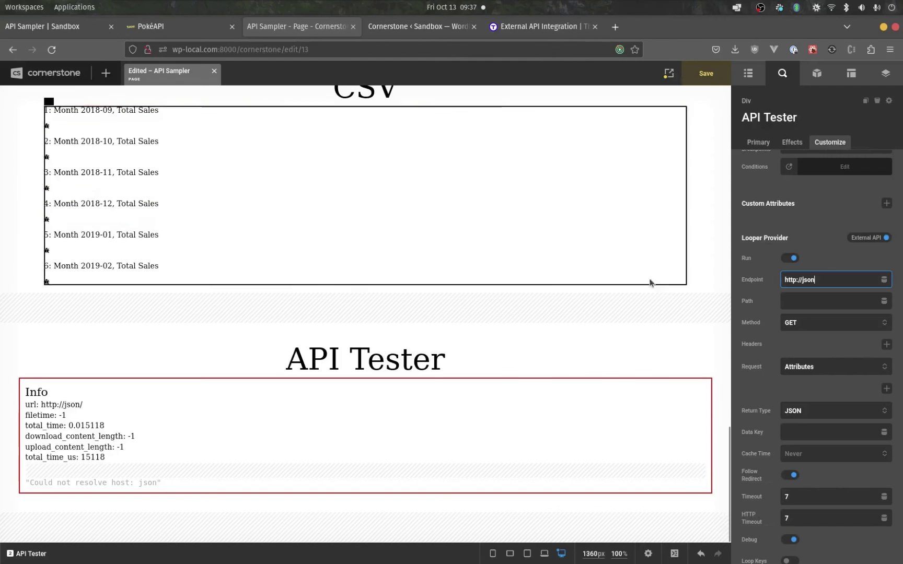
left_click(840, 300)
Copy the resource name 'pokemon' from the PokéAPI site.
left_click(157, 26)
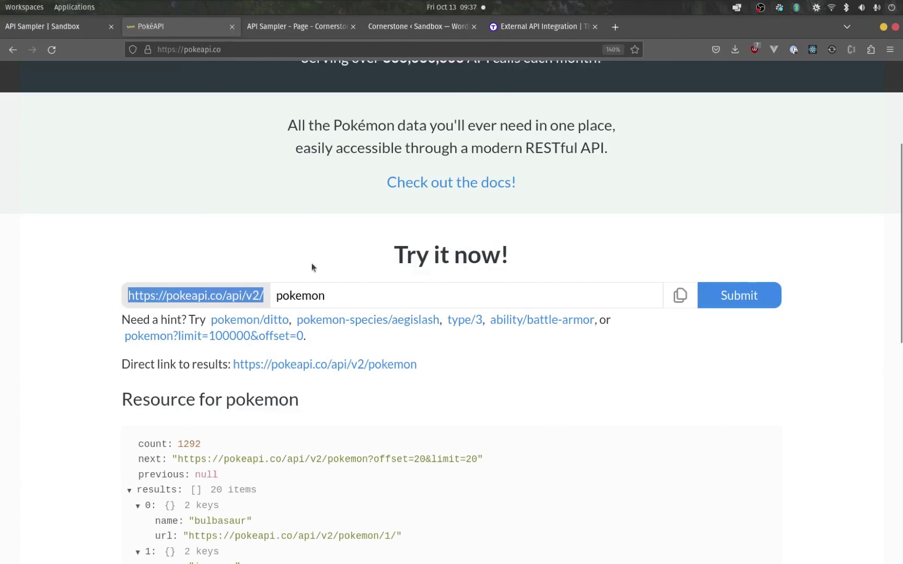
double_click(300, 295)
left_click(285, 250)
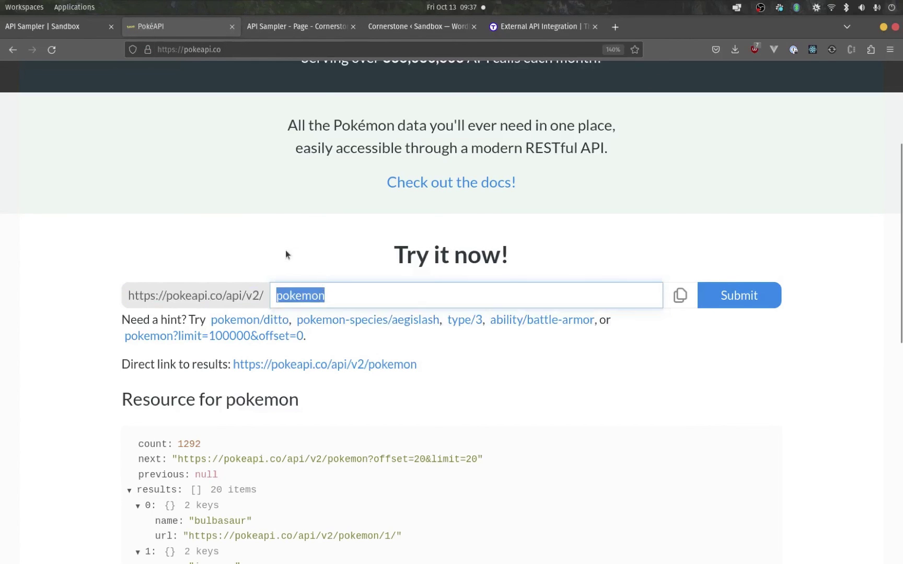
scroll(464, 237, "down", 2)
left_click(279, 21)
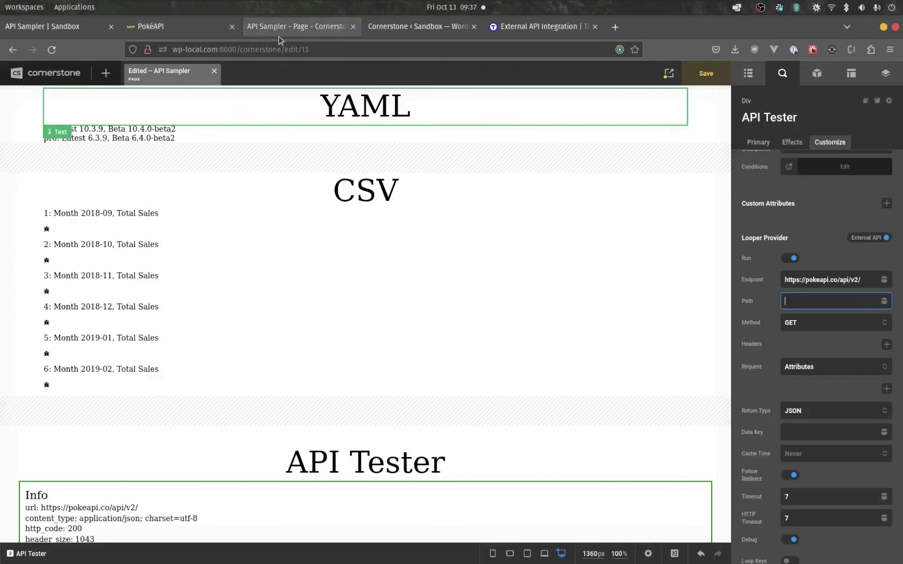
scroll(398, 377, "down", 4)
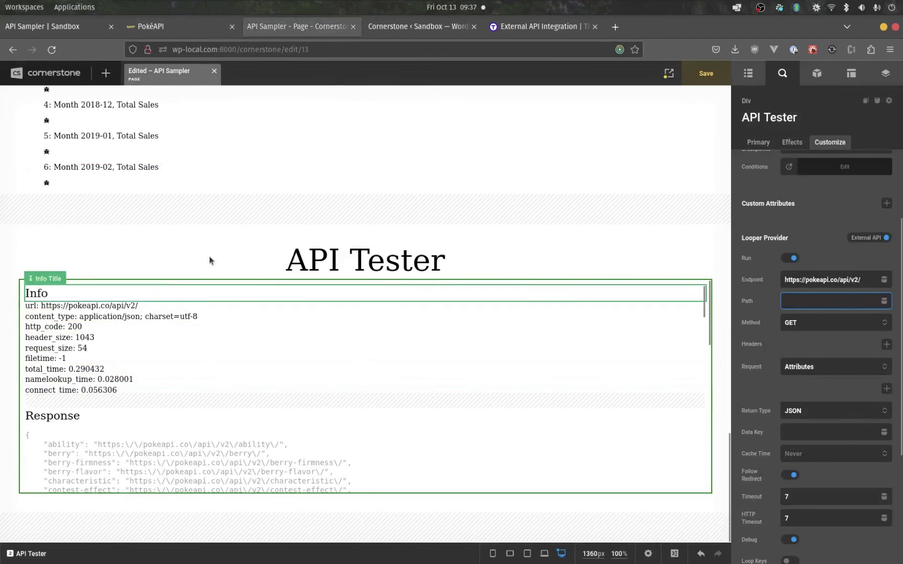
scroll(312, 363, "down", 2)
scroll(313, 366, "down", 3)
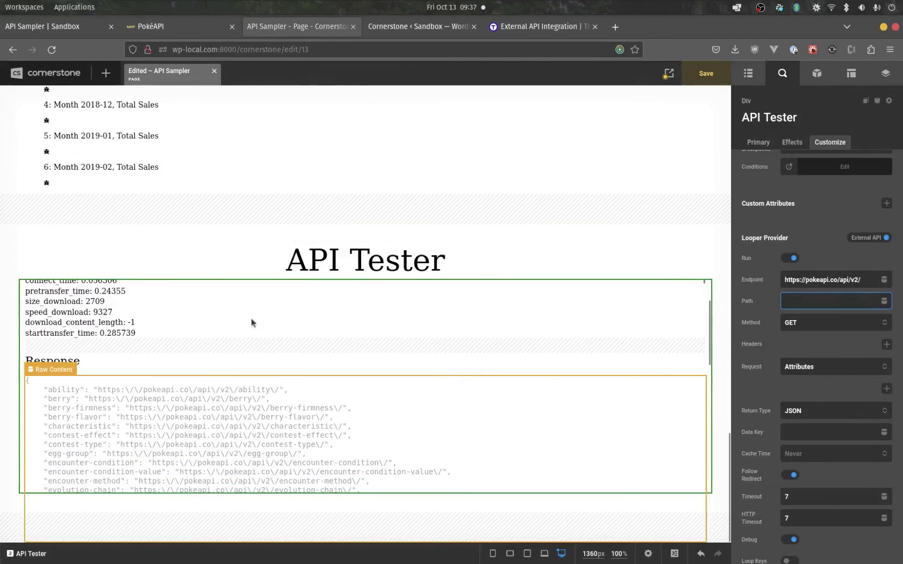
scroll(244, 322, "up", 5)
scroll(464, 388, "down", 4)
scroll(306, 396, "down", 10)
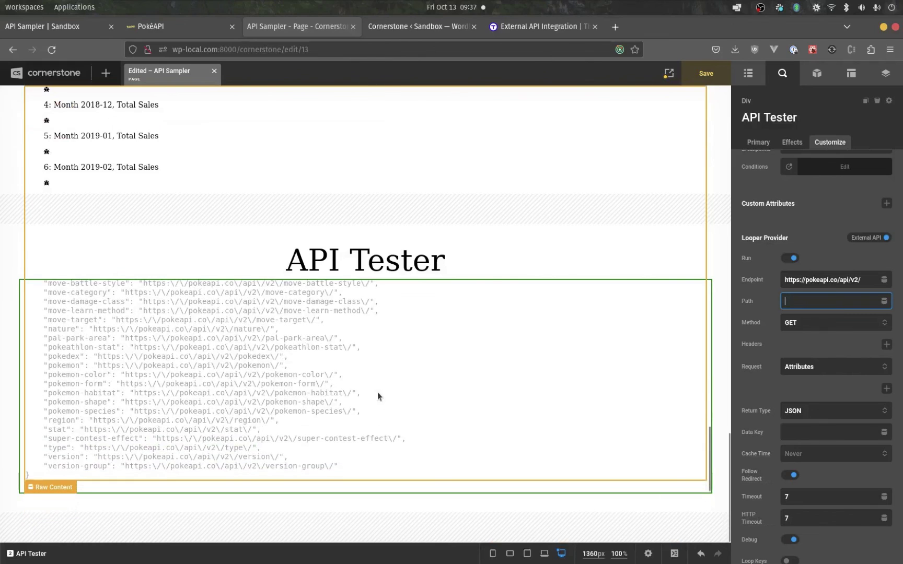
scroll(376, 390, "up", 12)
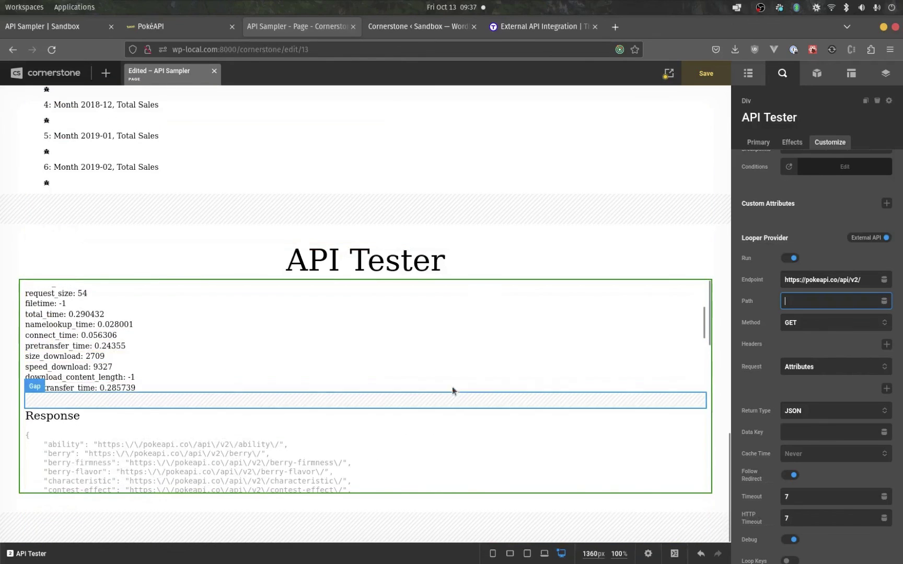
scroll(210, 346, "up", 3)
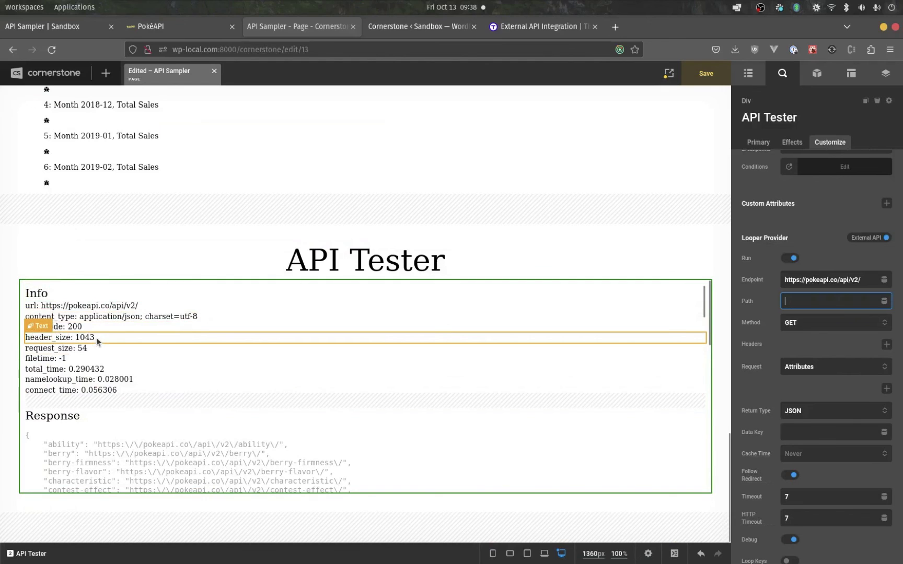
scroll(134, 336, "down", 5)
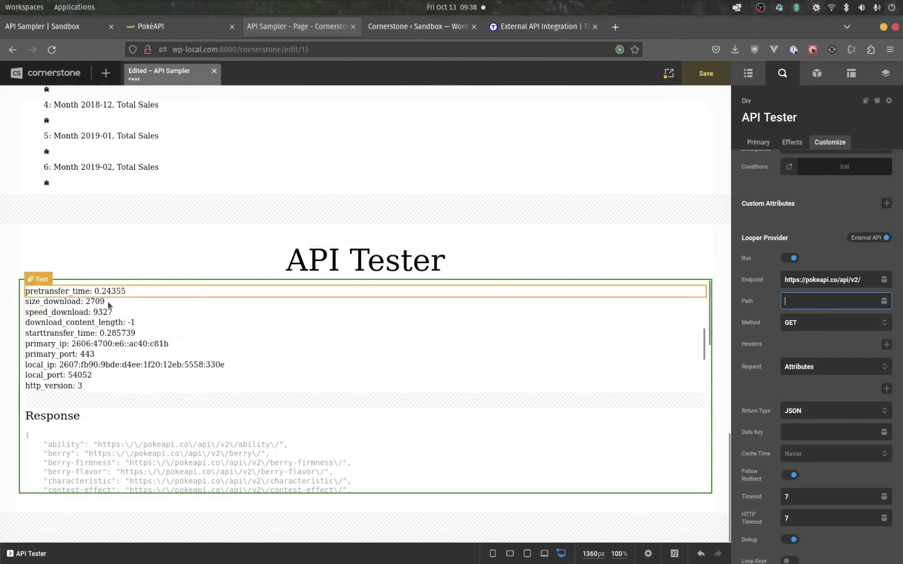
scroll(110, 335, "down", 3)
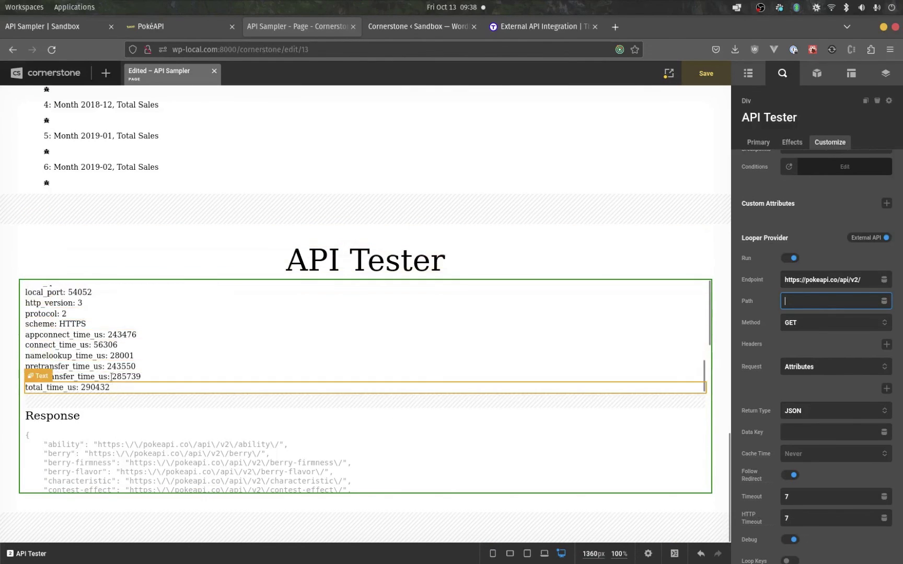
scroll(115, 324, "down", 6)
scroll(114, 344, "up", 8)
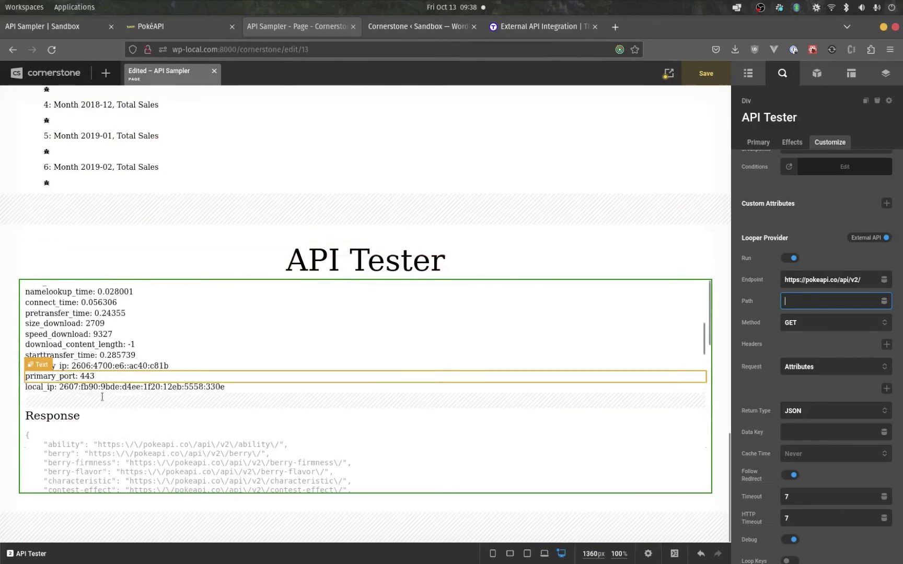
scroll(145, 369, "down", 3)
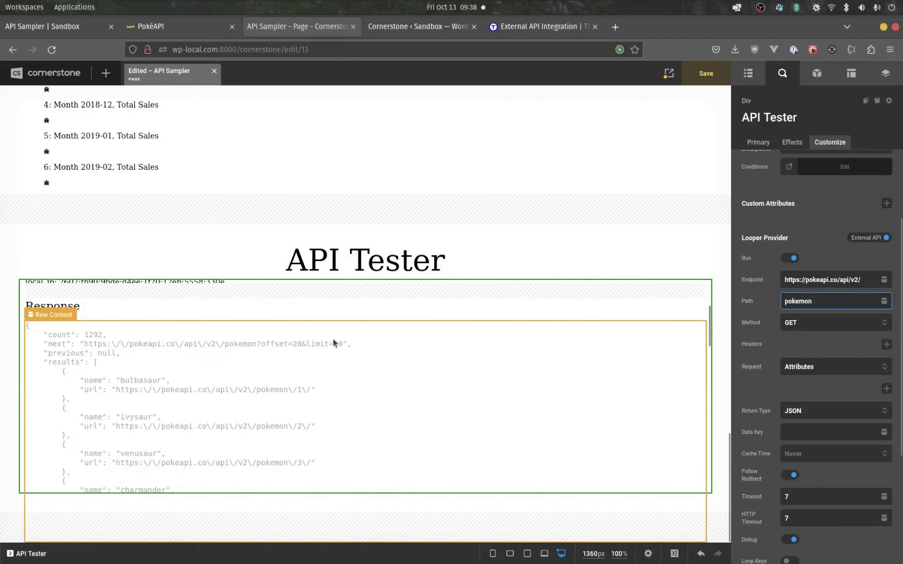
Scroll through the API Tester settings and preview to review the pokemon results list.
scroll(332, 348, "down", 3)
scroll(148, 364, "up", 2)
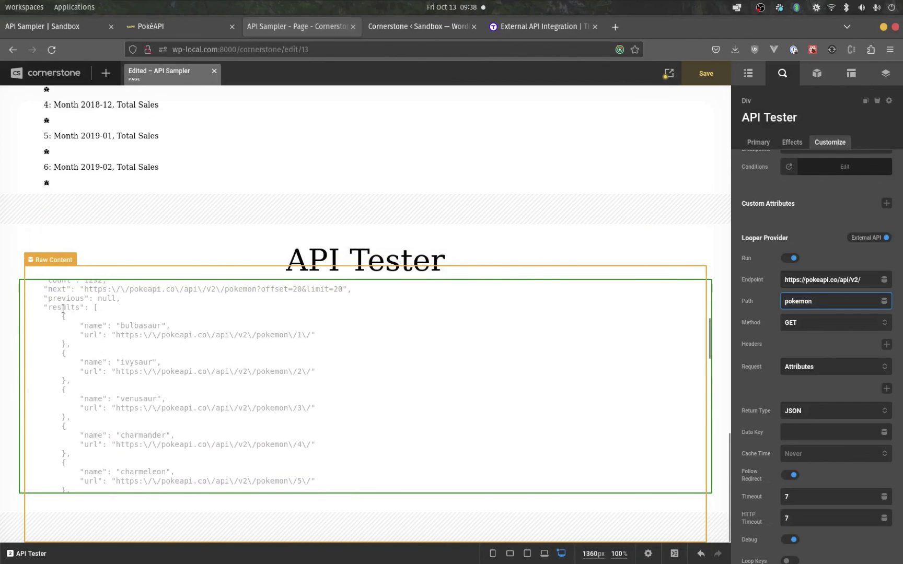
scroll(271, 354, "down", 2)
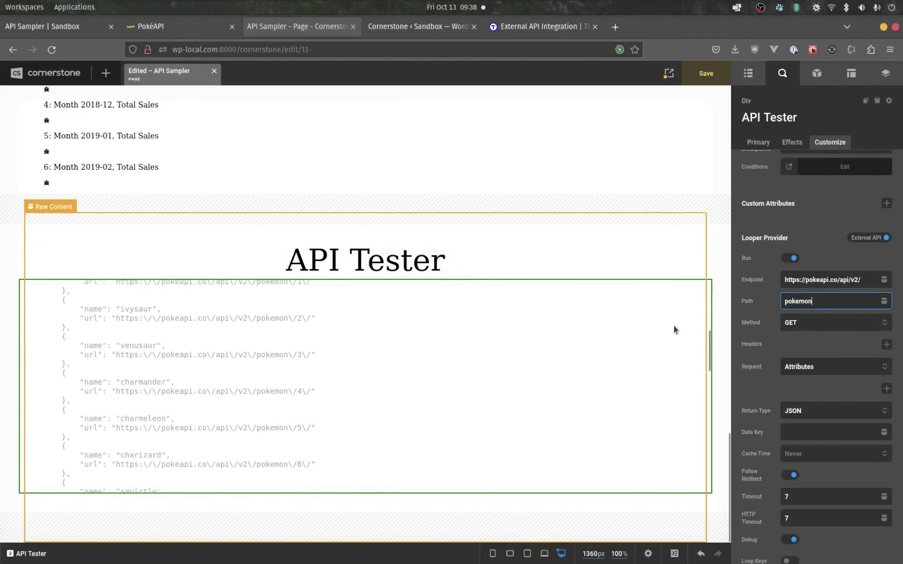
scroll(826, 347, "down", 2)
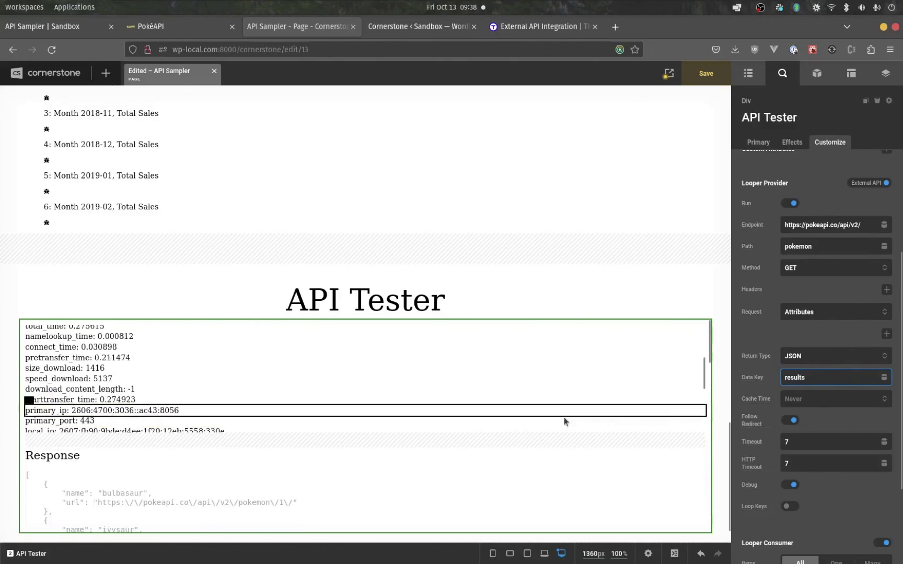
scroll(563, 418, "down", 4)
scroll(423, 471, "down", 4)
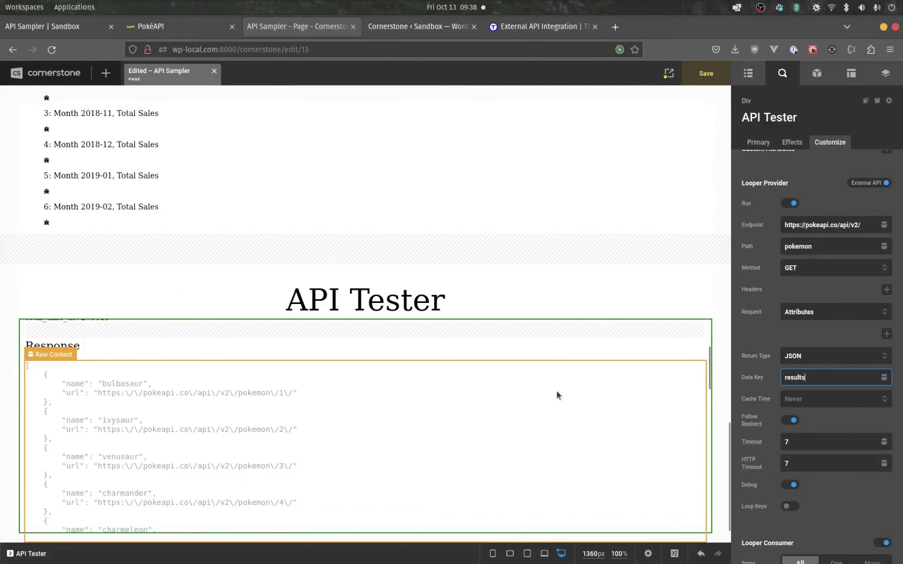
scroll(3, 314, "down", 2)
scroll(193, 370, "up", 4)
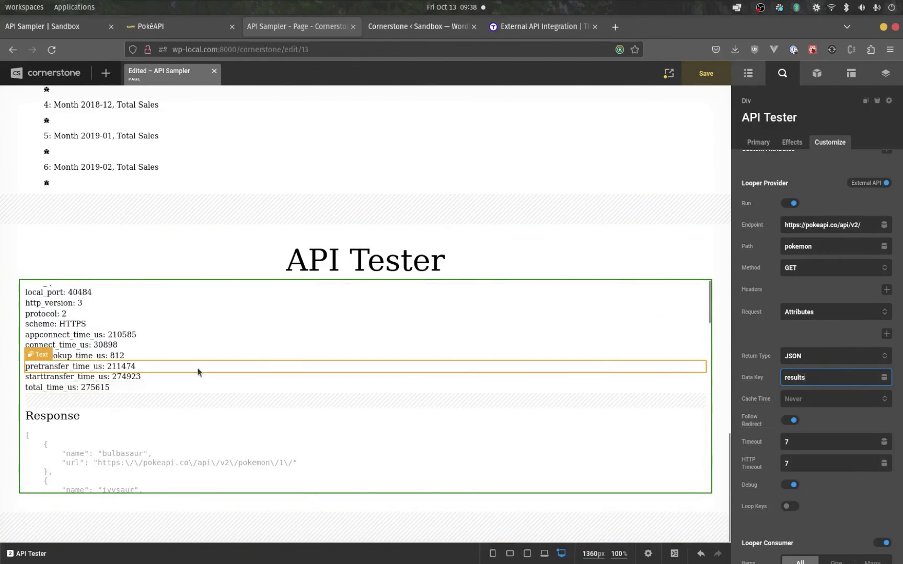
scroll(225, 340, "down", 2)
scroll(220, 347, "up", 8)
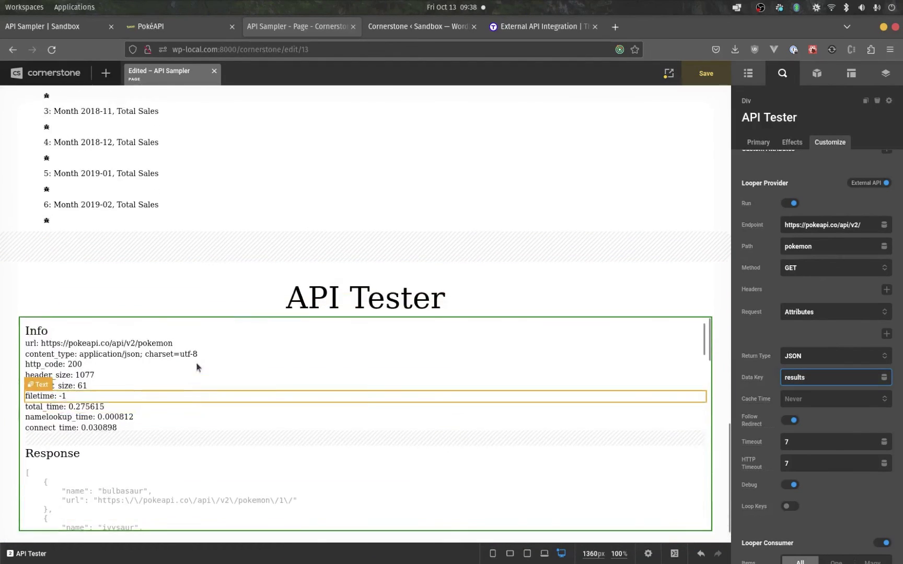
scroll(9, 342, "down", 3)
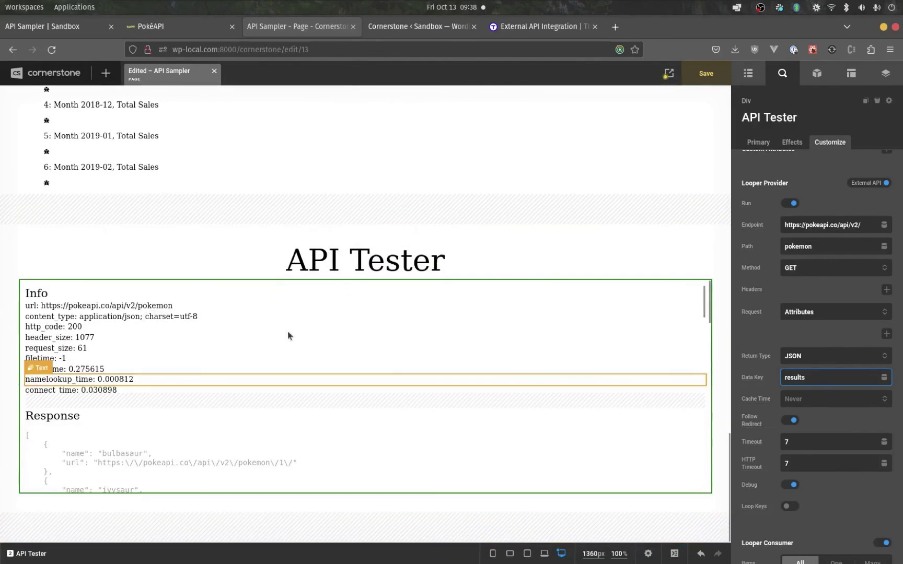
scroll(279, 345, "down", 6)
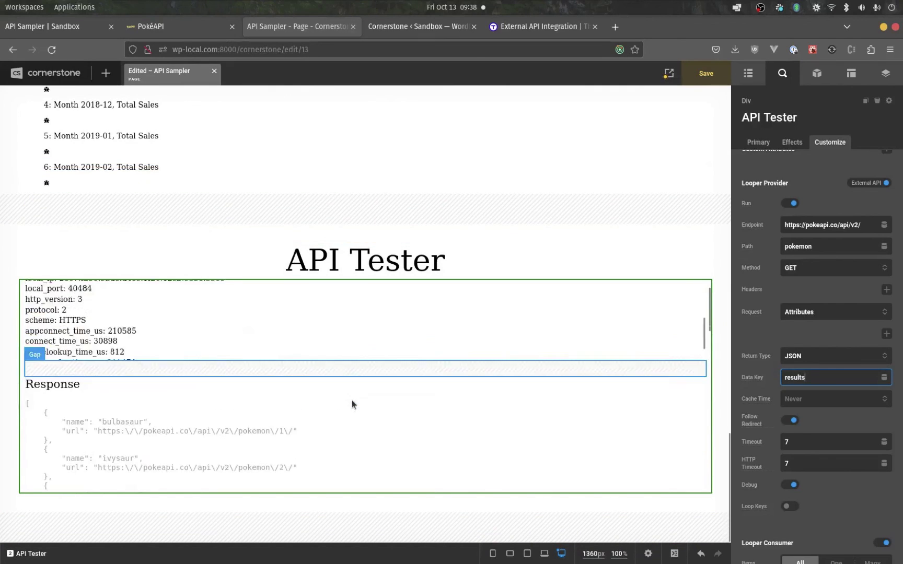
scroll(352, 404, "down", 3)
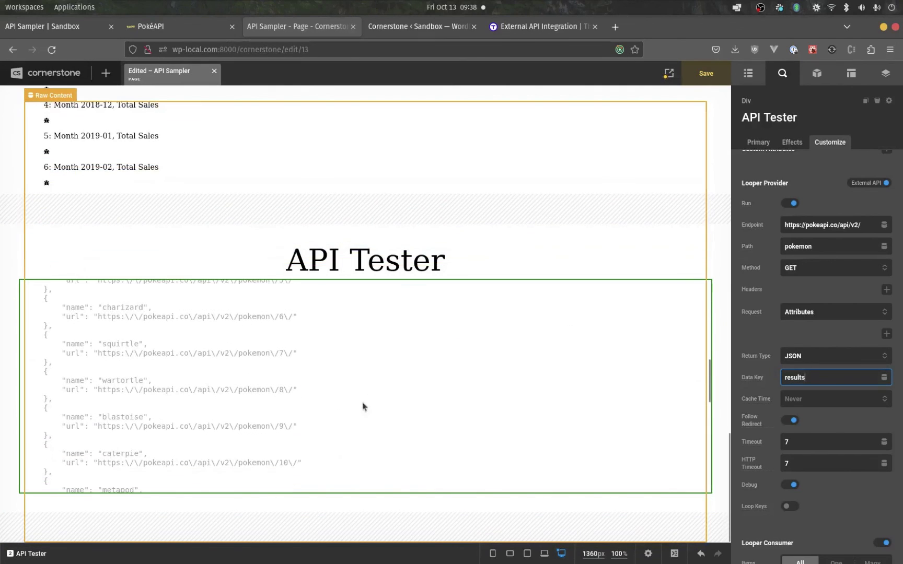
scroll(349, 410, "up", 5)
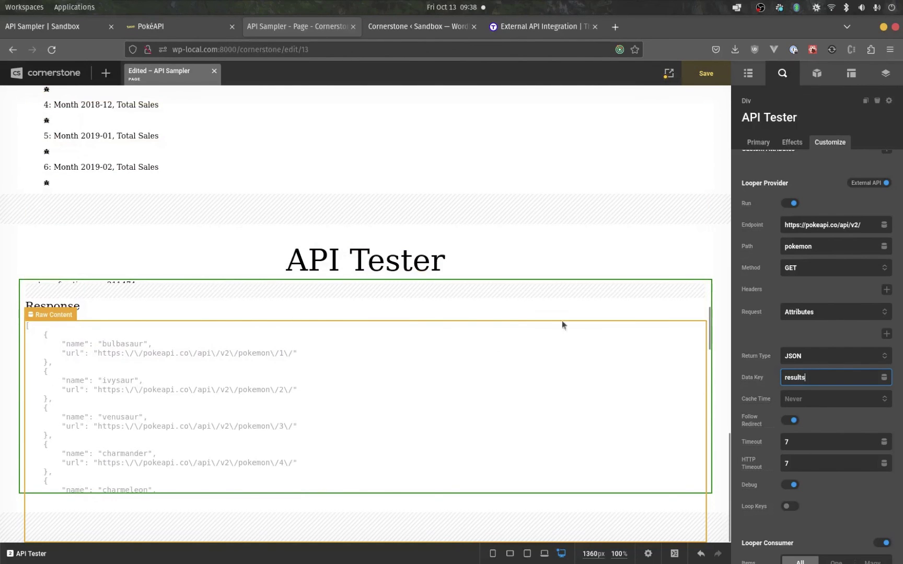
scroll(673, 212, "up", 20)
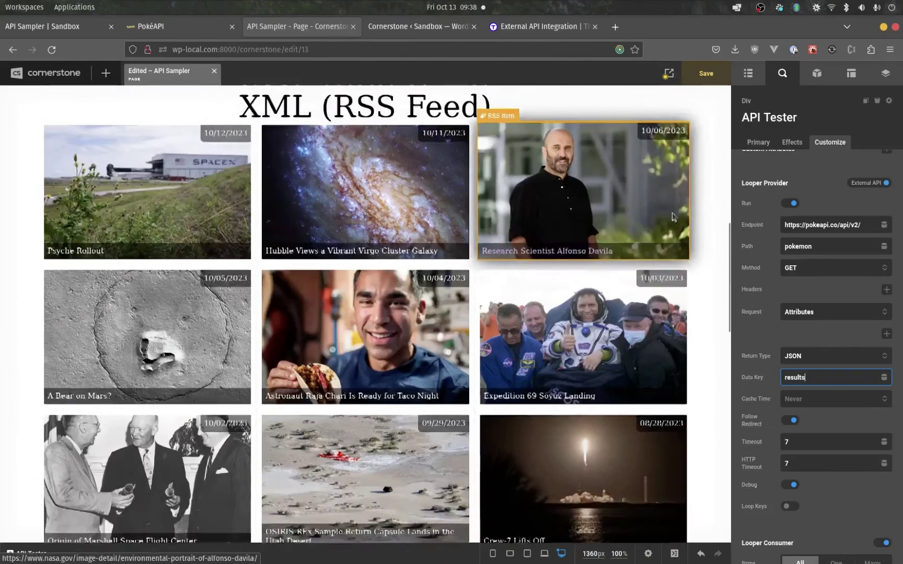
scroll(673, 212, "down", 8)
scroll(673, 216, "down", 10)
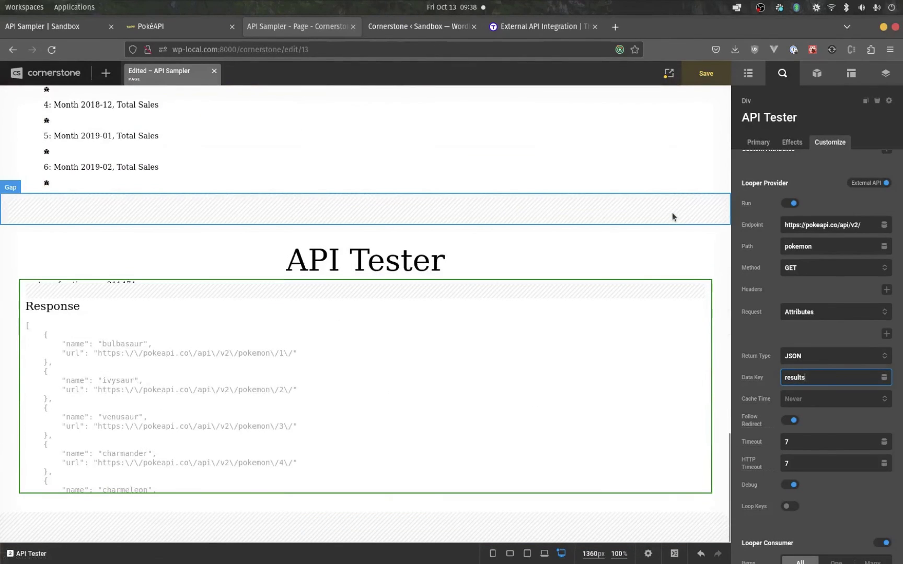